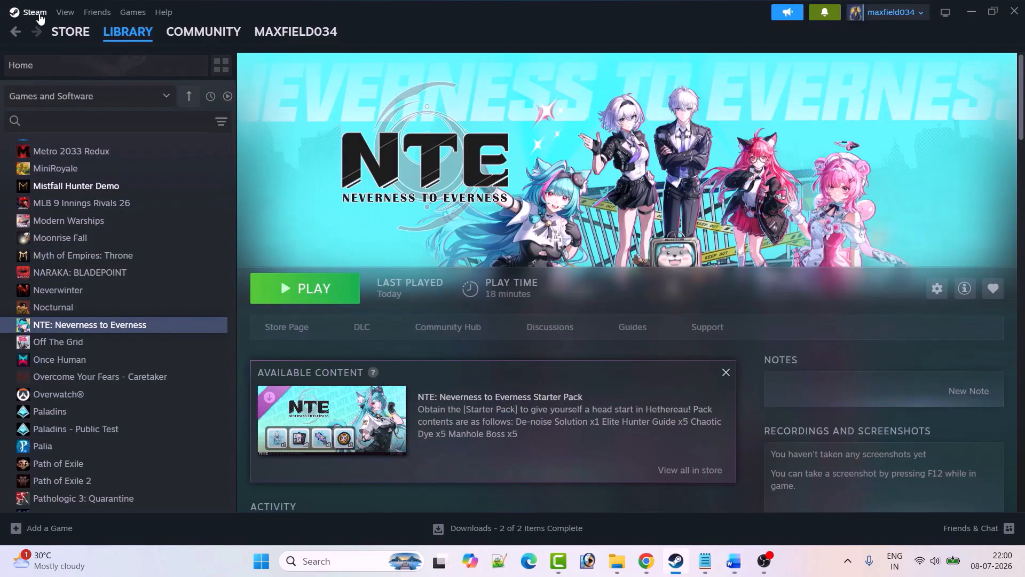
{"action": "left_click", "coordinate": [35, 12]}
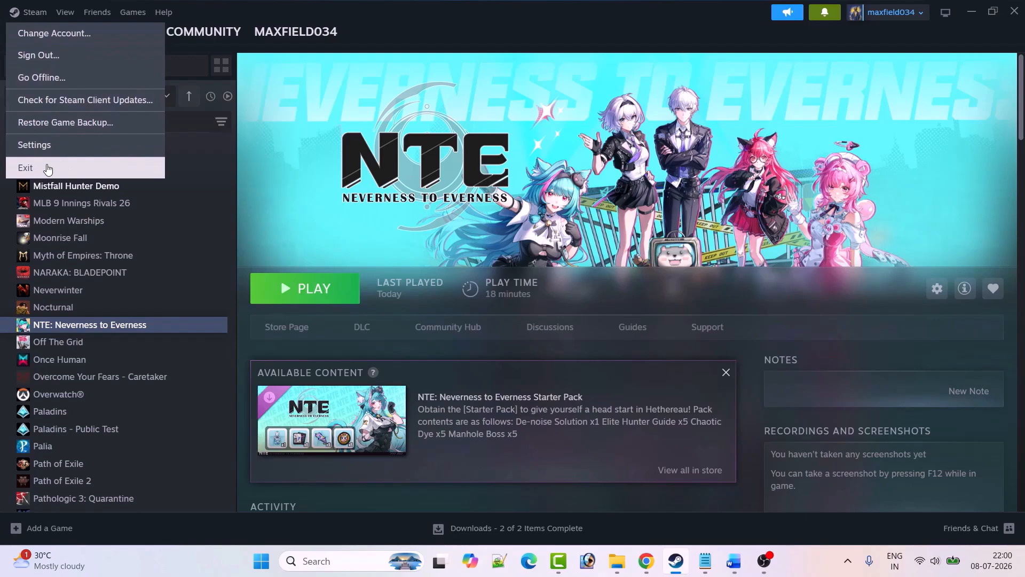
{"action": "left_click", "coordinate": [276, 216]}
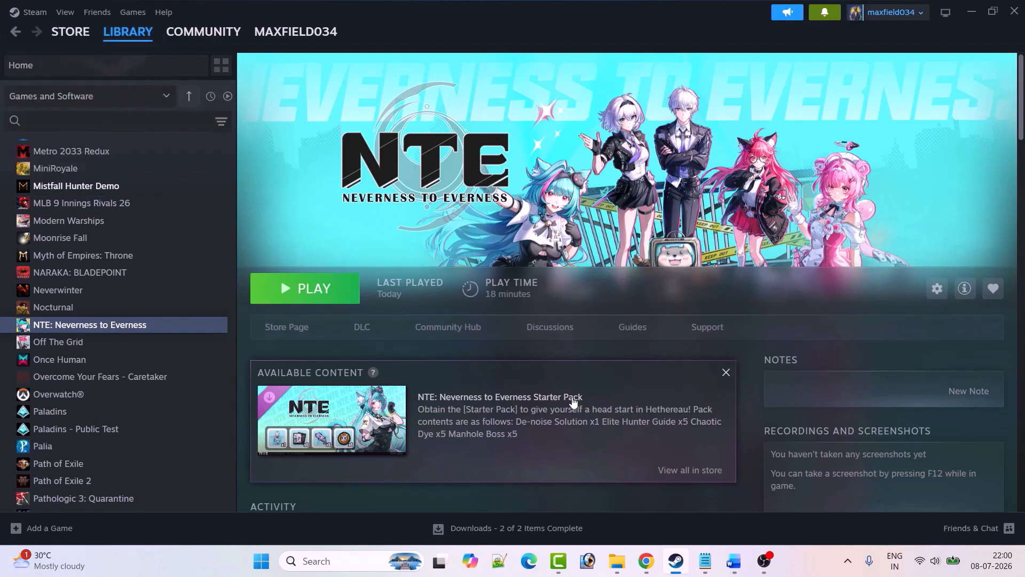
{"action": "left_click", "coordinate": [261, 561]}
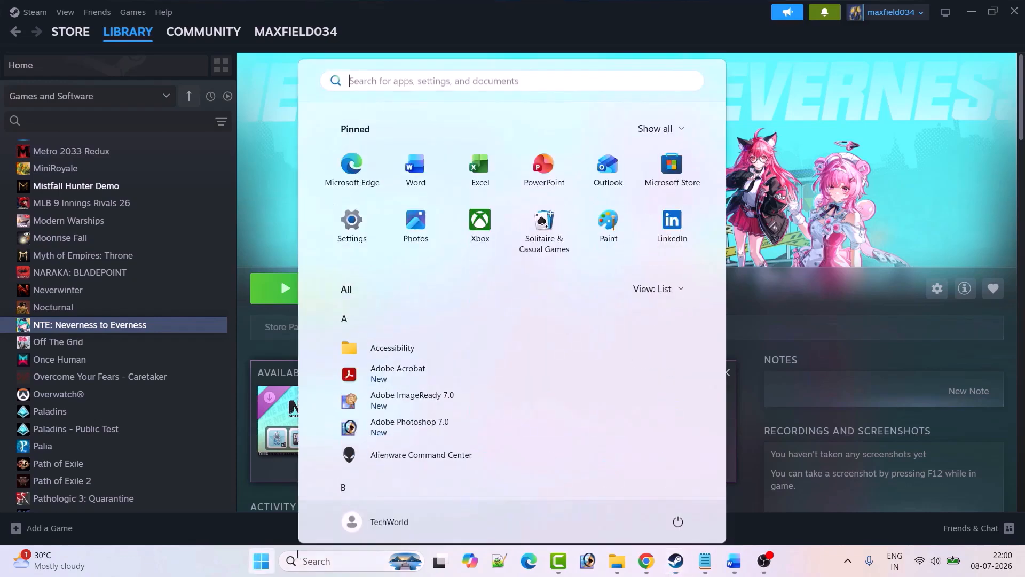
{"action": "left_click", "coordinate": [685, 515]}
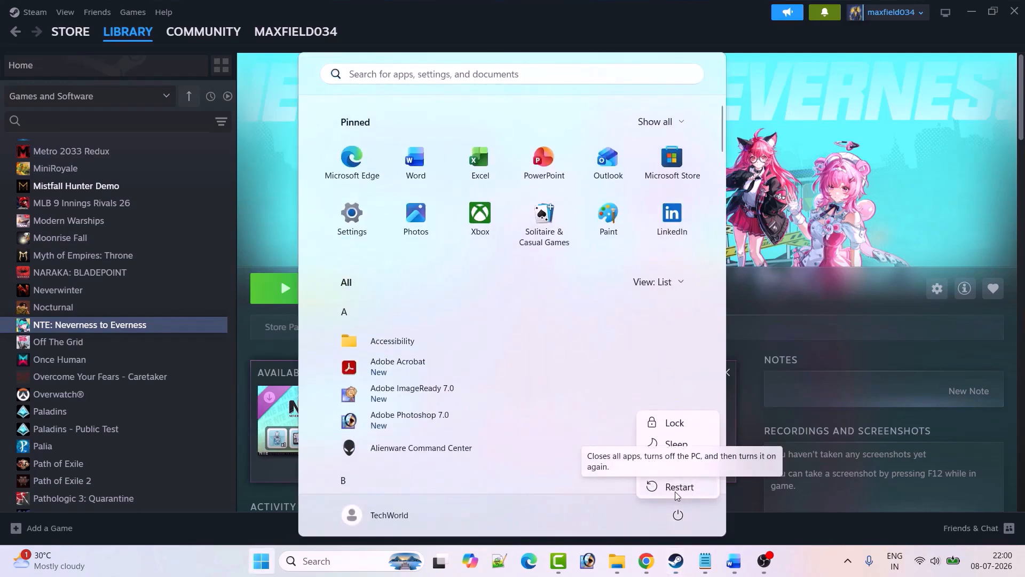
{"action": "left_click", "coordinate": [829, 241]}
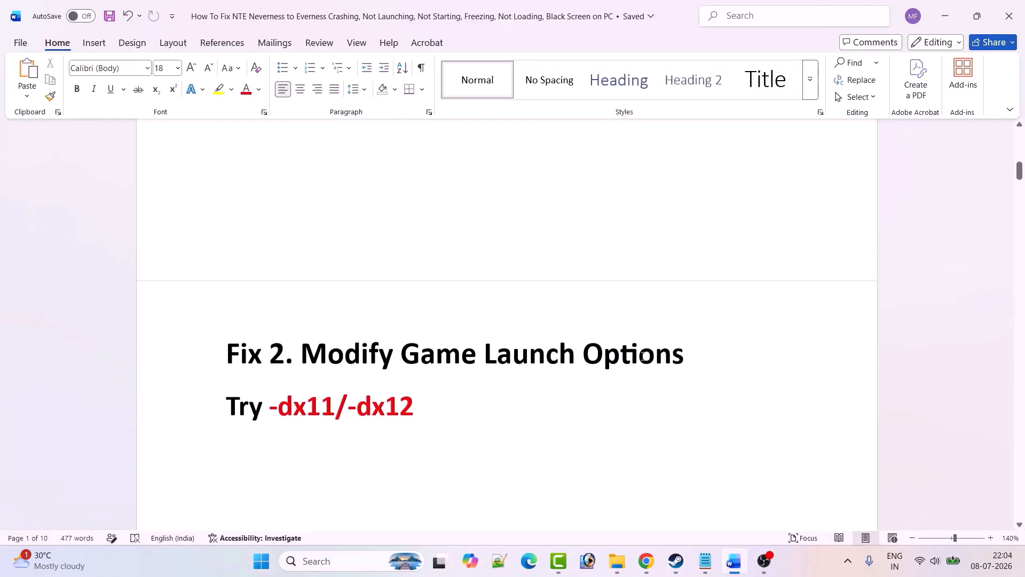
- Append "/-d3d11" to the "Try -dx11/-dx12" line under Fix 2 in the Word document
{"action": "scroll", "coordinate": [663, 345], "scroll_direction": "down", "scroll_amount": 1}
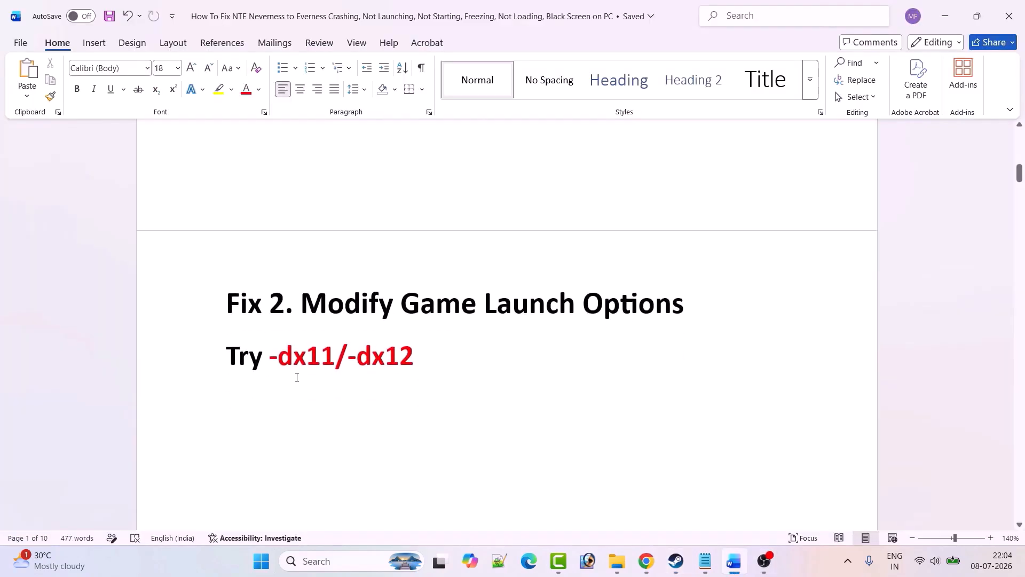
{"action": "left_click", "coordinate": [450, 352]}
{"action": "type", "text": "/-d"}
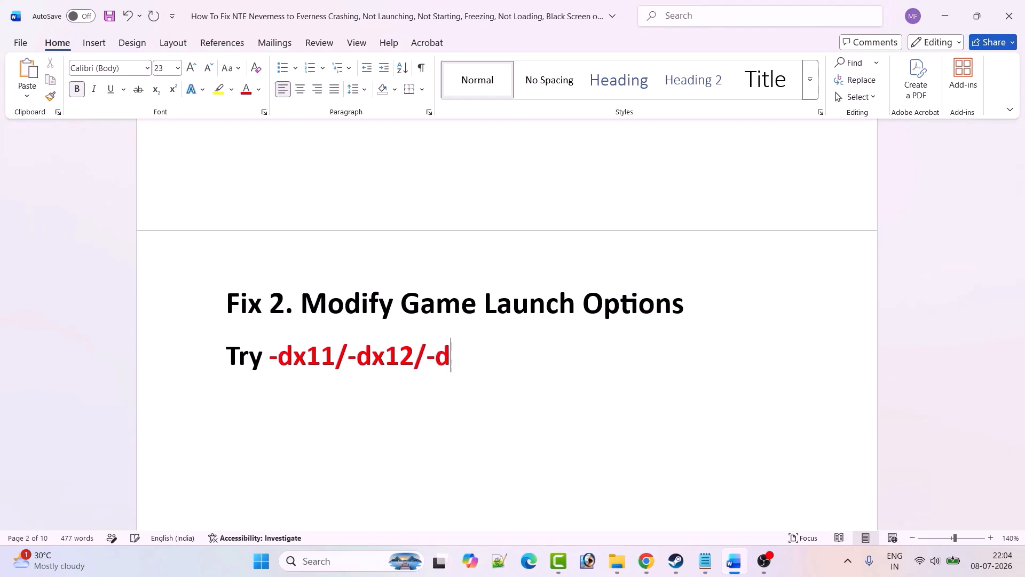
{"action": "type", "text": "3d11"}
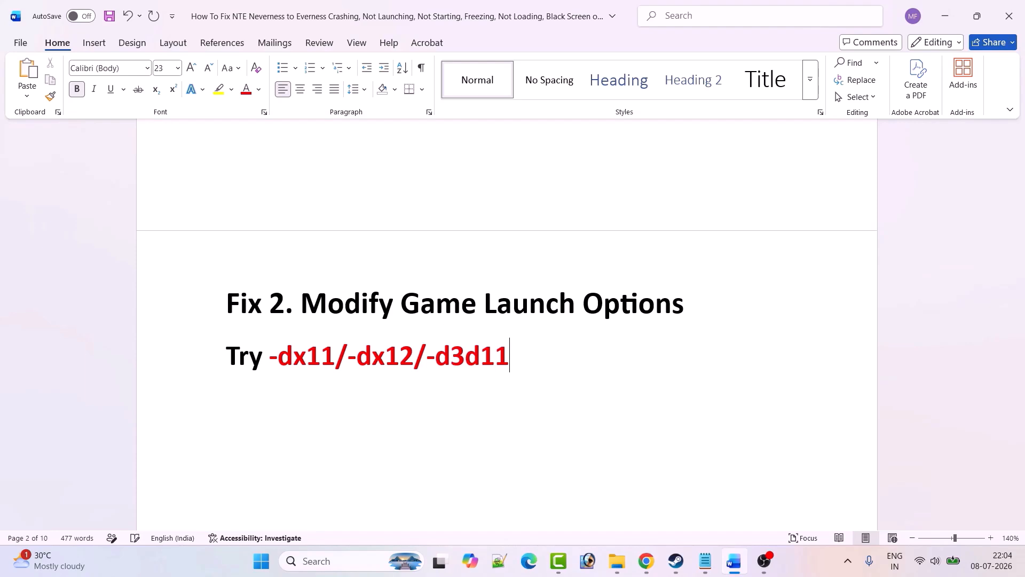
- Switch to Steam and set the launch options of NTE: Neverness to Everness to -dx11, closing its properties
{"action": "left_click", "coordinate": [675, 560]}
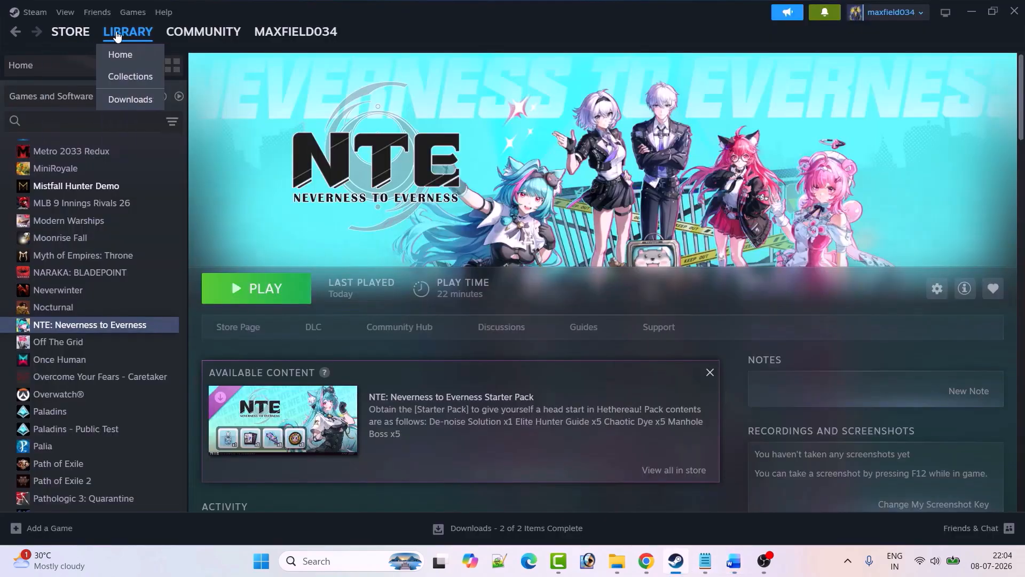
{"action": "right_click", "coordinate": [117, 332]}
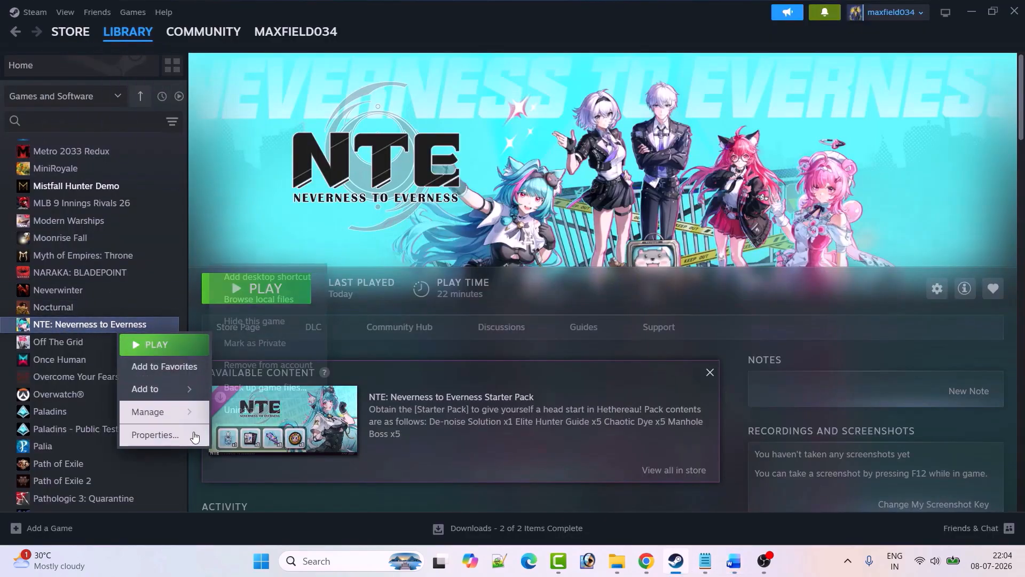
{"action": "left_click", "coordinate": [200, 437]}
{"action": "left_click", "coordinate": [441, 230]}
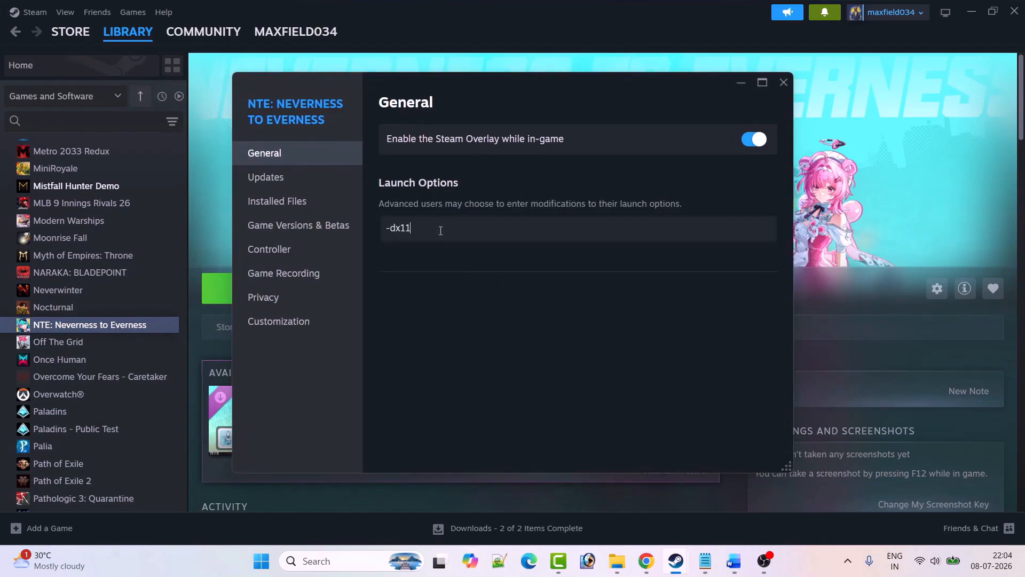
{"action": "left_click", "coordinate": [783, 83]}
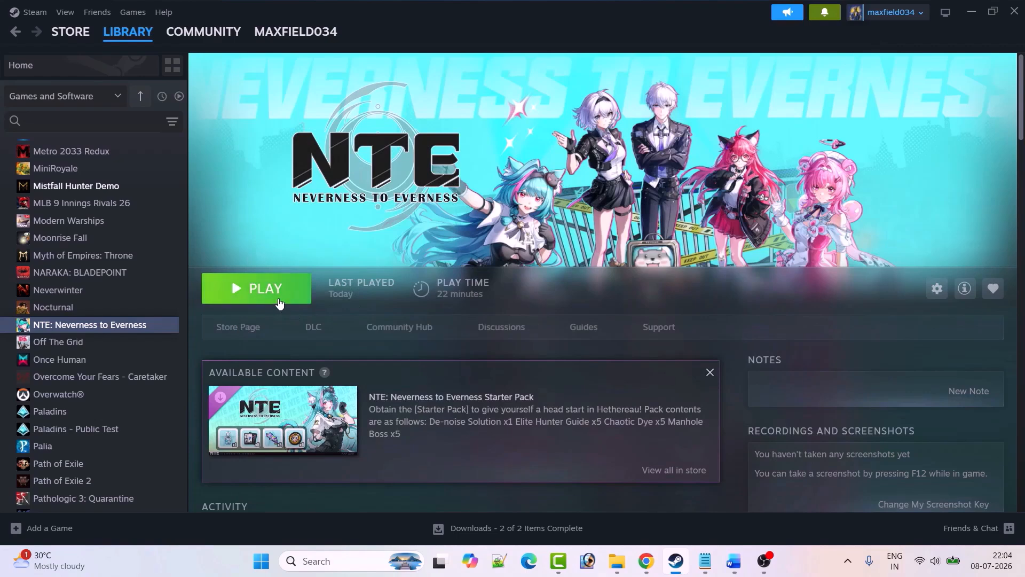
- Change the launch options of NTE: Neverness to Everness to -dx12 and close its properties
{"action": "right_click", "coordinate": [124, 327]}
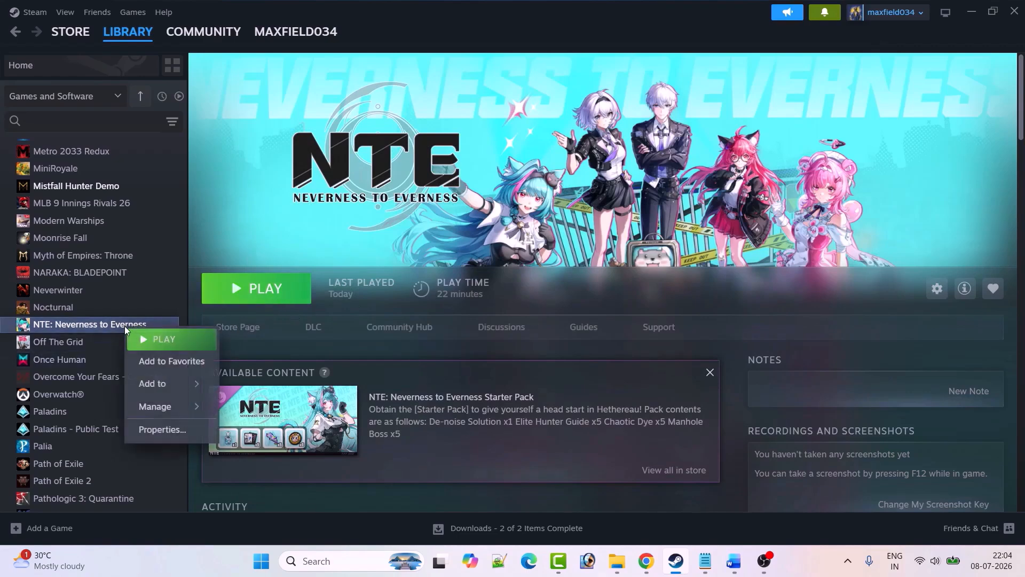
{"action": "left_click", "coordinate": [180, 425]}
{"action": "left_click", "coordinate": [415, 227]}
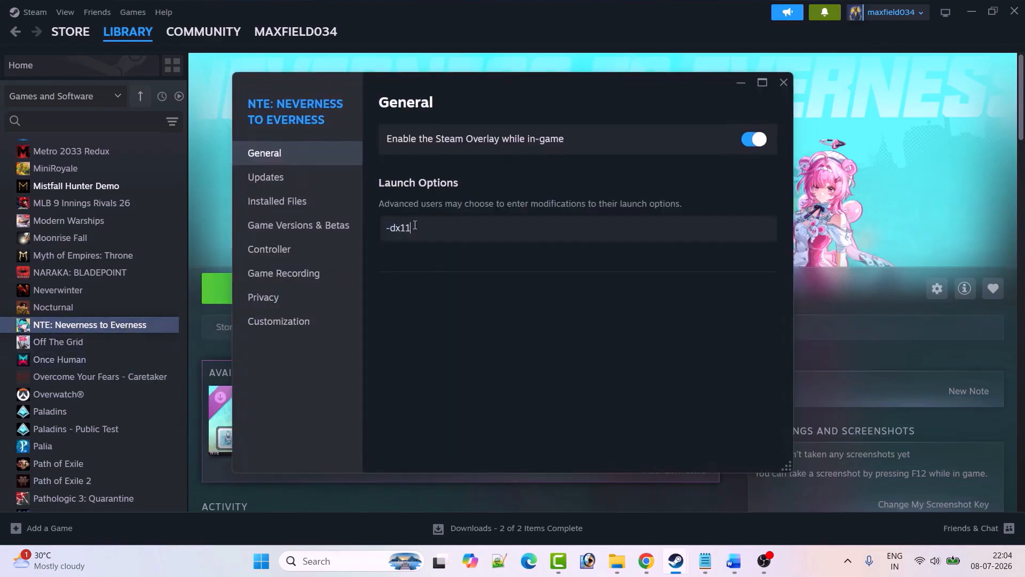
{"action": "left_click", "coordinate": [779, 86]}
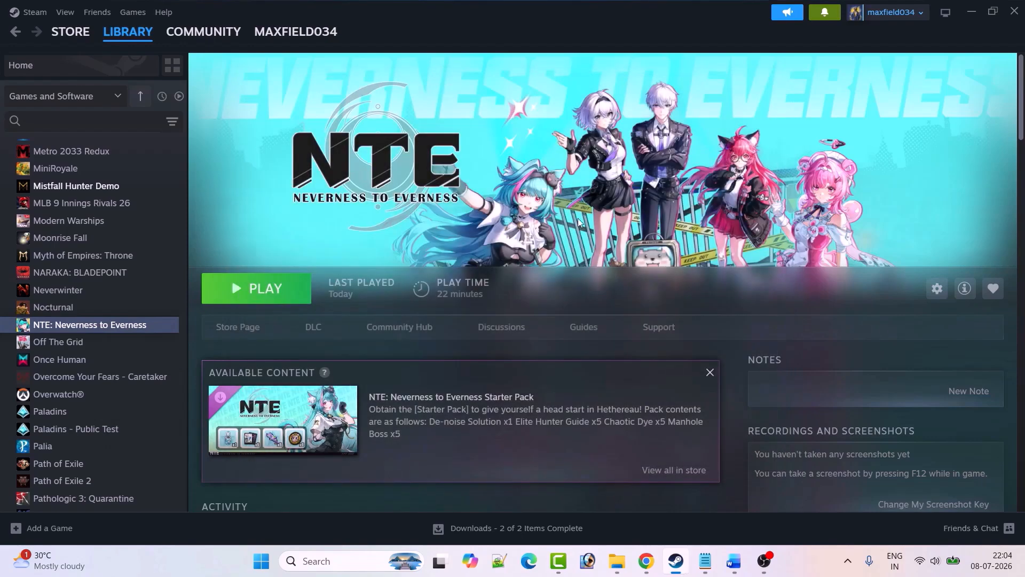
- Change the launch options of NTE: Neverness to Everness to -d3d11 and close its properties
{"action": "right_click", "coordinate": [111, 328]}
{"action": "left_click", "coordinate": [150, 430]}
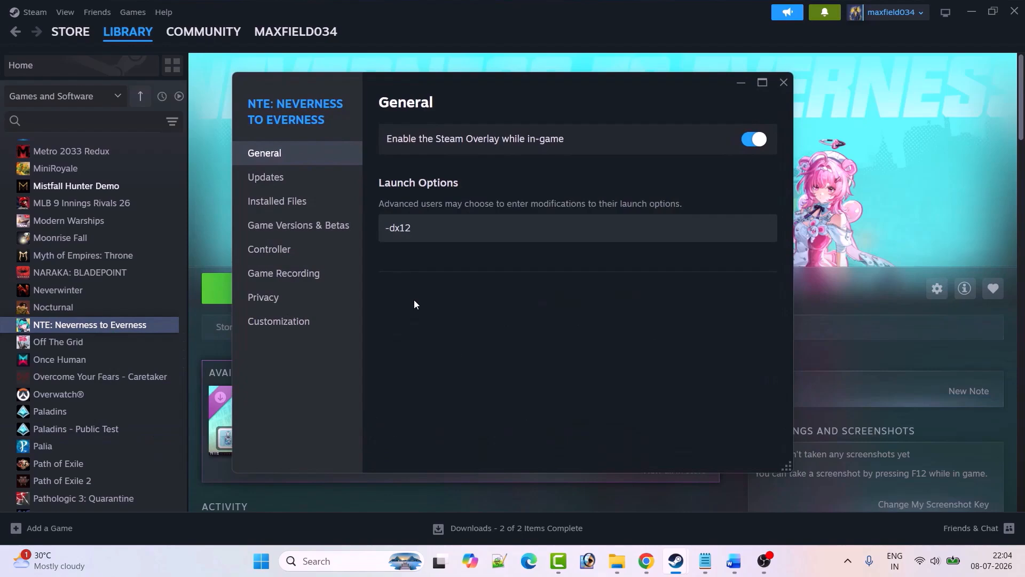
{"action": "left_click", "coordinate": [443, 231]}
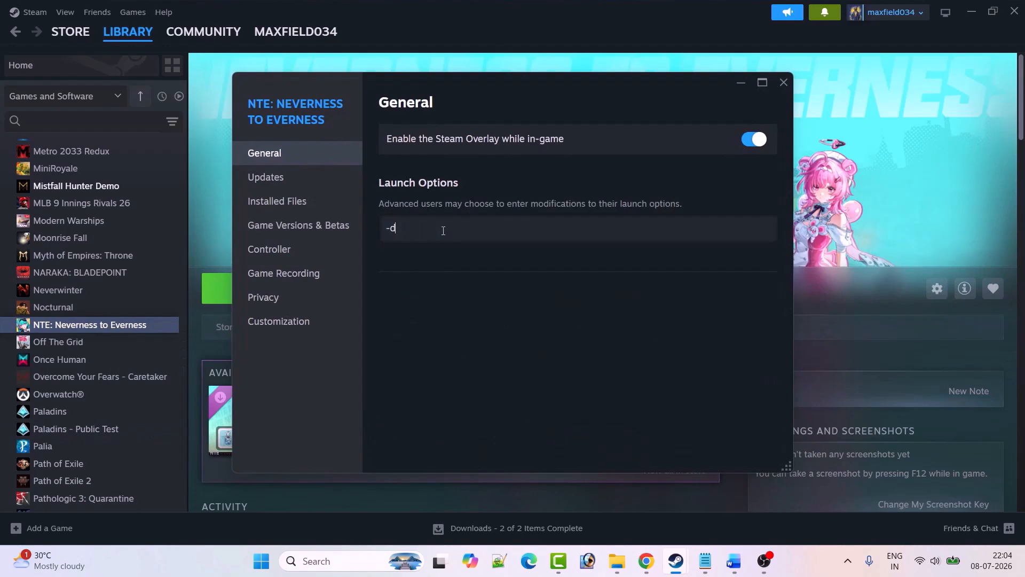
{"action": "left_click", "coordinate": [784, 81]}
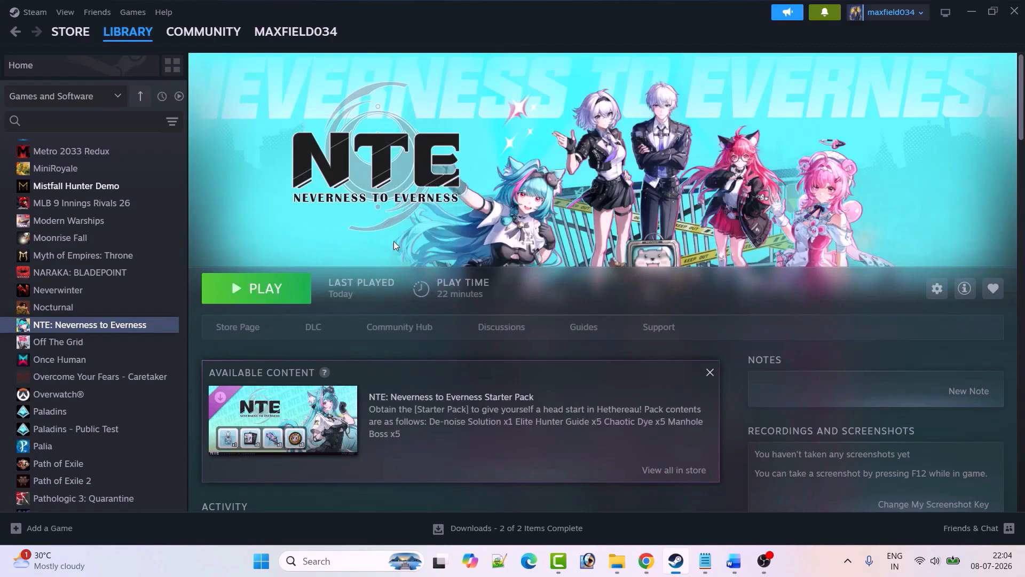
- Clear the launch options of NTE: Neverness to Everness and close its properties
{"action": "right_click", "coordinate": [110, 325]}
{"action": "left_click", "coordinate": [147, 427]}
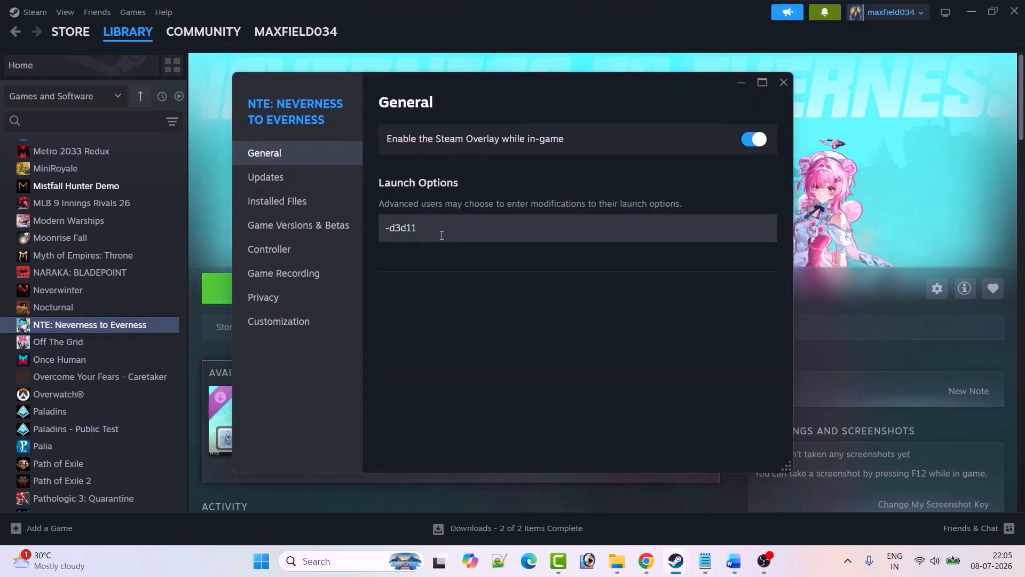
{"action": "left_click_drag", "start_coordinate": [442, 235], "coordinate": [389, 229]}
{"action": "key", "text": "BackSpace"}
{"action": "key", "text": "BackSpace"}
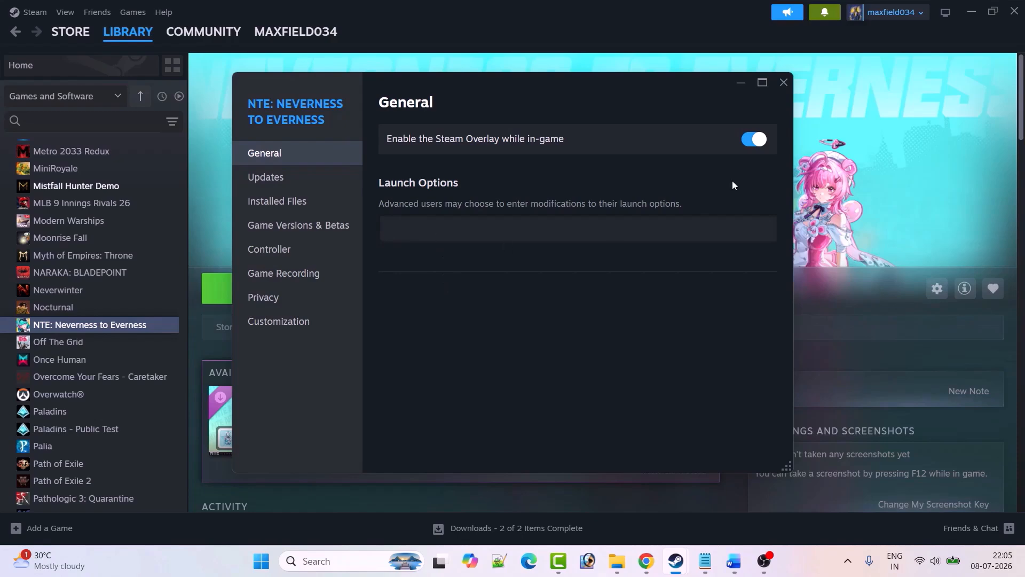
{"action": "left_click", "coordinate": [783, 82]}
- Review Fix 3 in the Word document, and open the local files folder of NTE: Neverness to Everness from Steam in a maximized window
{"action": "left_click", "coordinate": [733, 561]}
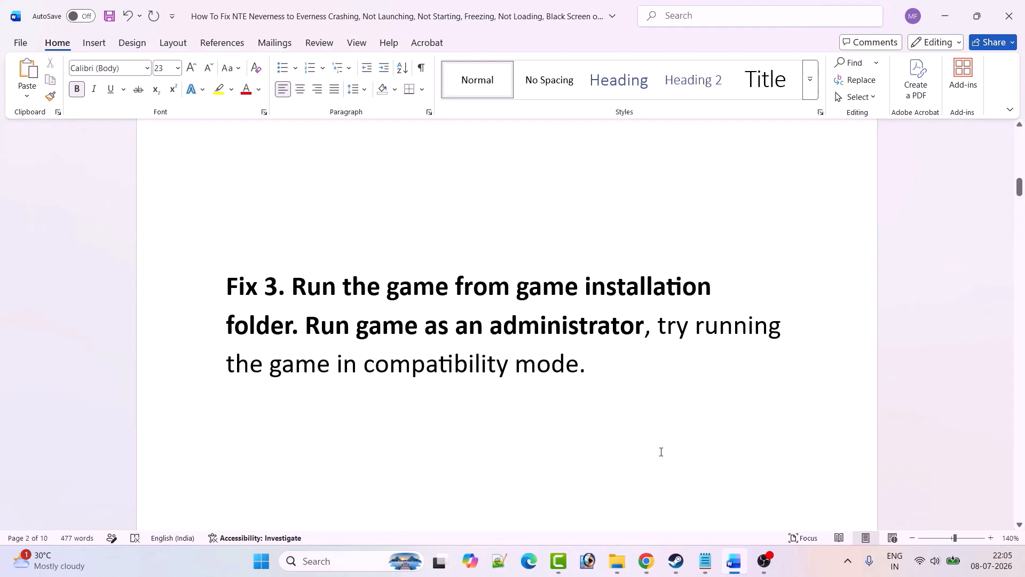
{"action": "left_click", "coordinate": [676, 560]}
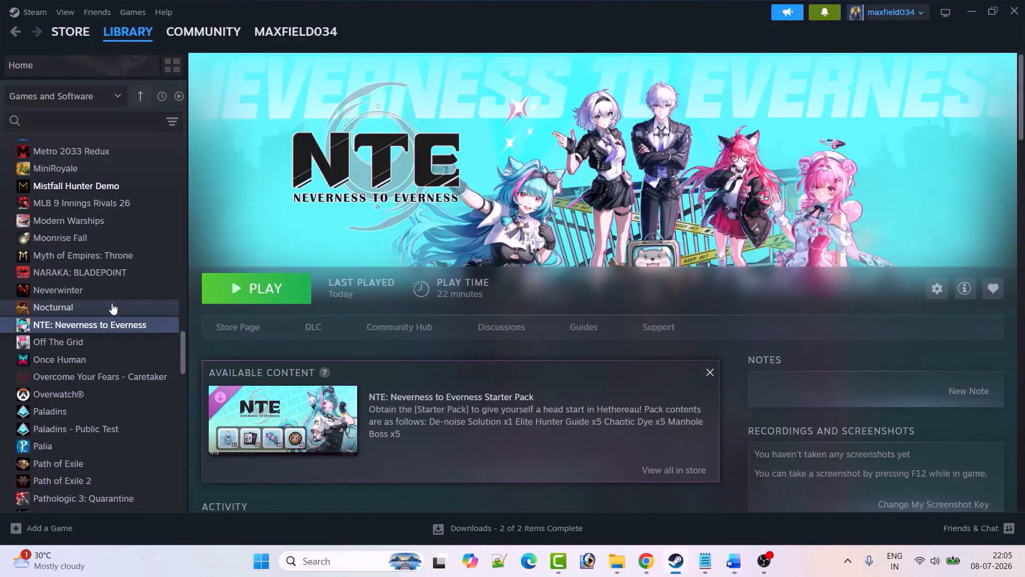
{"action": "right_click", "coordinate": [91, 323]}
{"action": "mouse_move", "coordinate": [122, 401]}
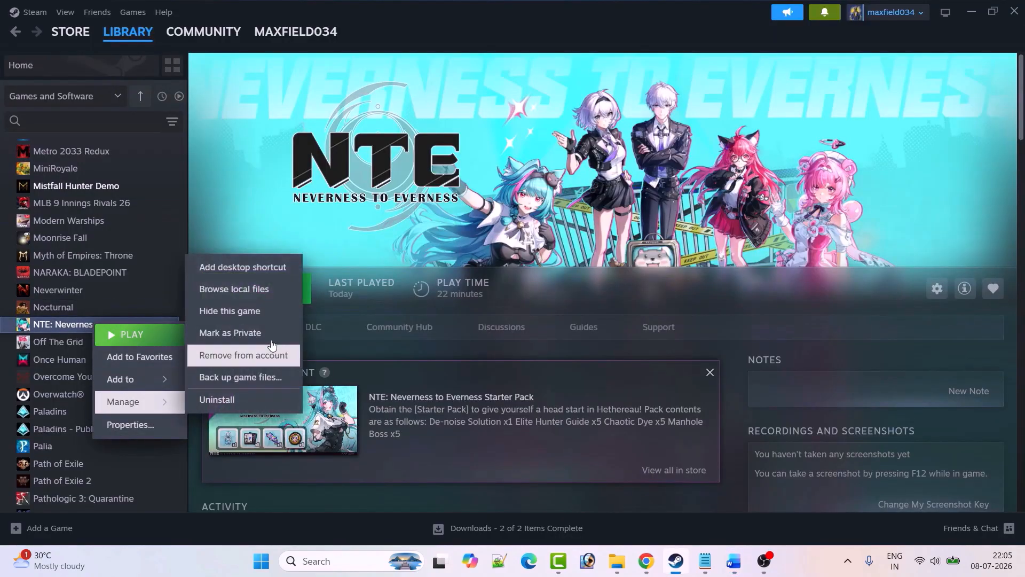
{"action": "left_click", "coordinate": [258, 293]}
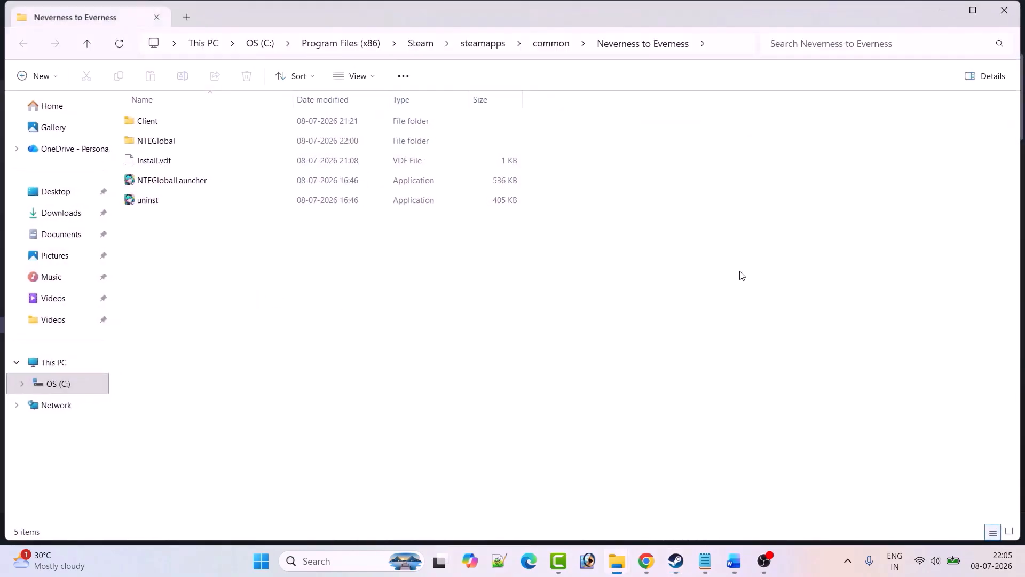
{"action": "left_click", "coordinate": [979, 15]}
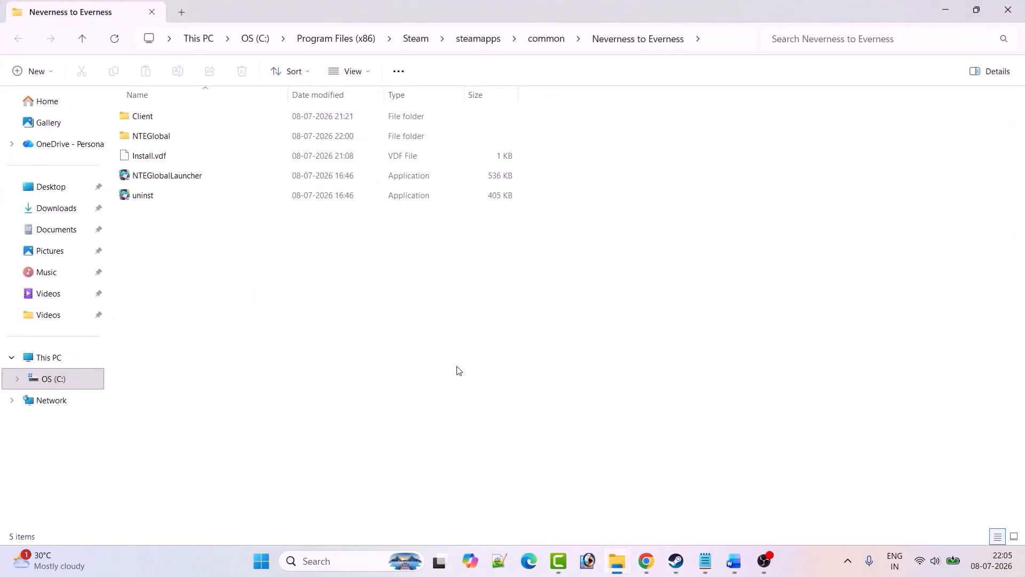
- Find the NTEGlobalGame application in the NTEGlobal folder and view its Run as administrator option without running it
{"action": "double_click", "coordinate": [165, 137]}
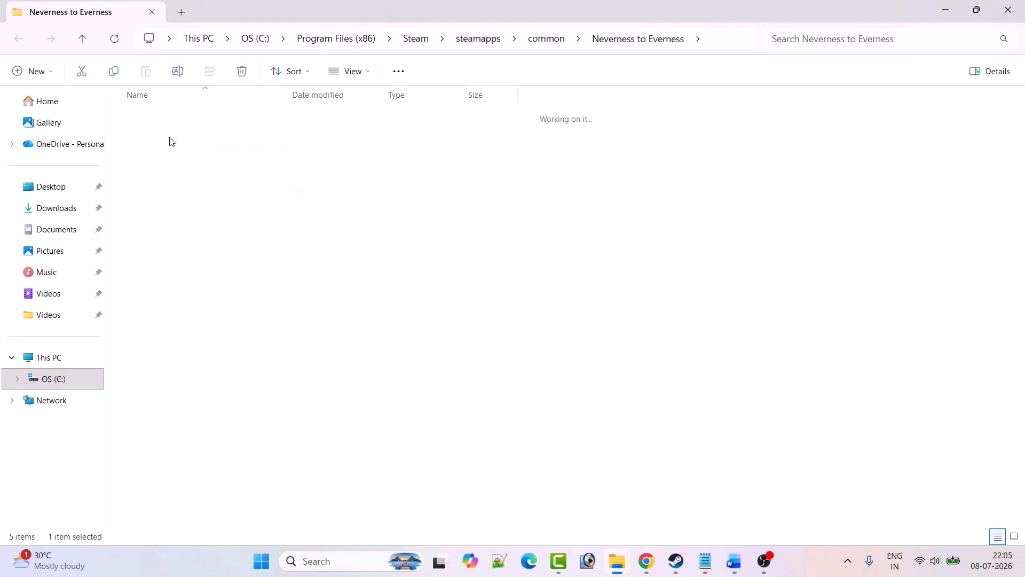
{"action": "scroll", "coordinate": [238, 334], "scroll_direction": "down", "scroll_amount": 2}
{"action": "scroll", "coordinate": [235, 334], "scroll_direction": "down", "scroll_amount": 8}
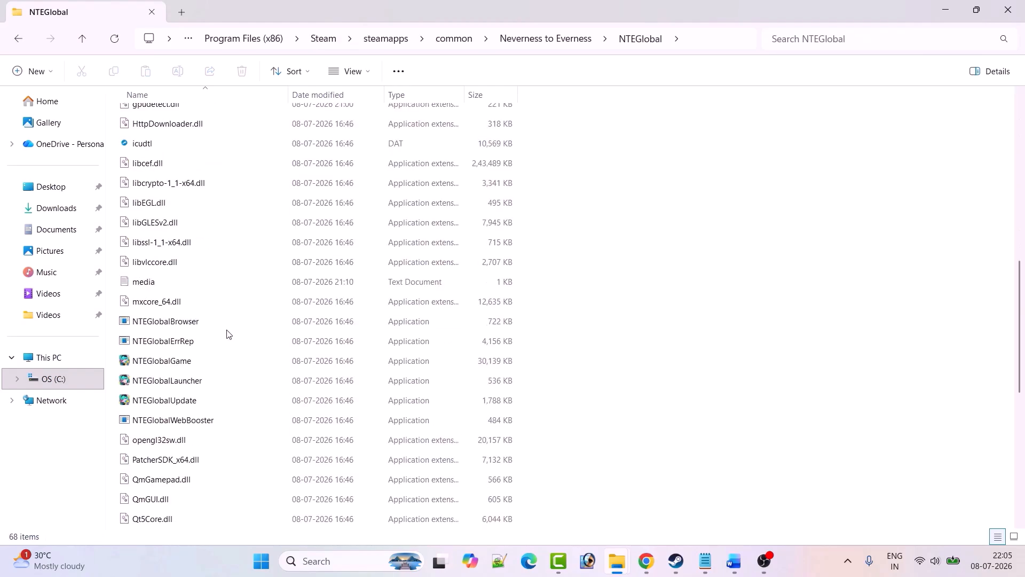
{"action": "left_click", "coordinate": [165, 304]}
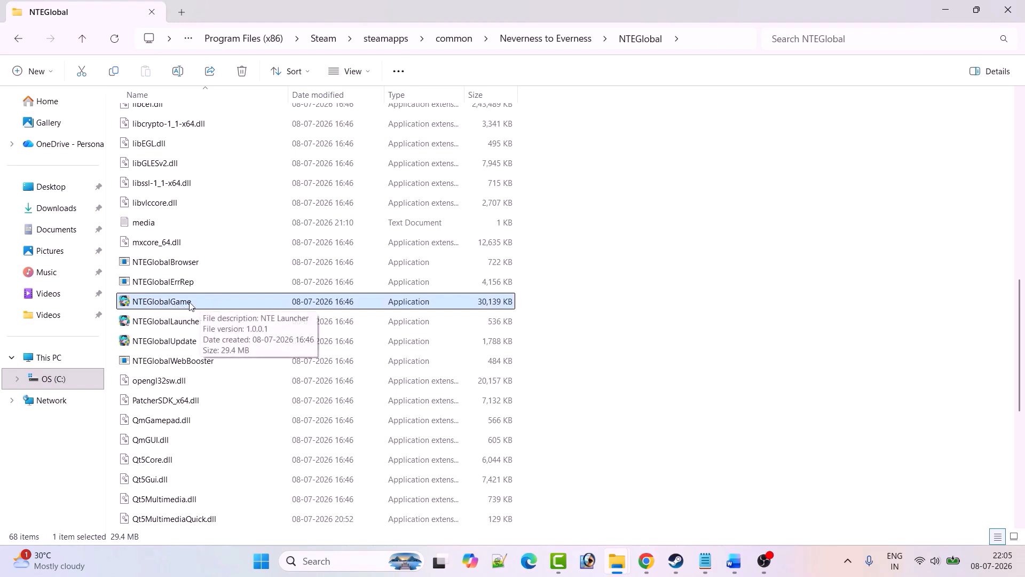
{"action": "right_click", "coordinate": [190, 306]}
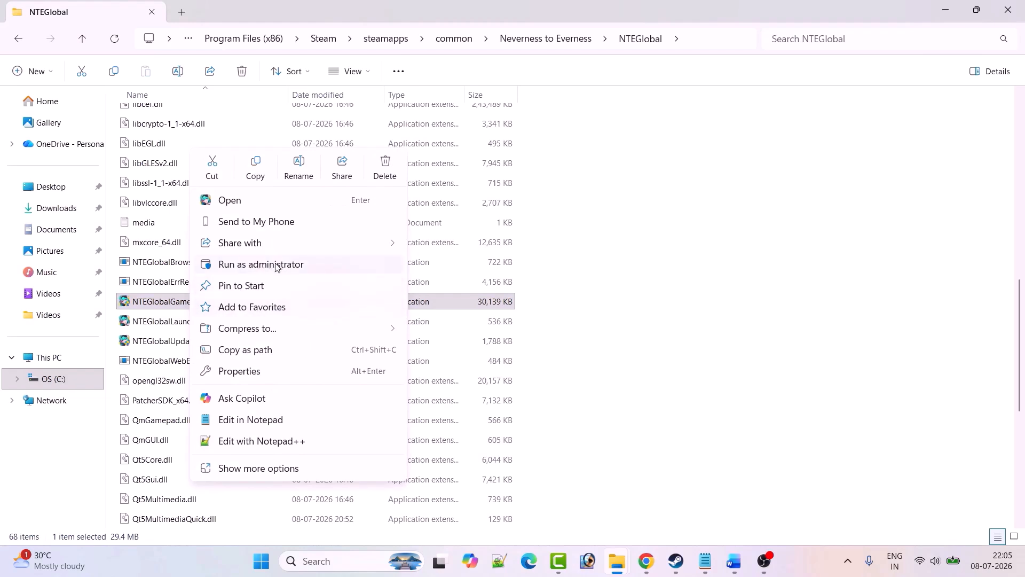
{"action": "left_click", "coordinate": [630, 332]}
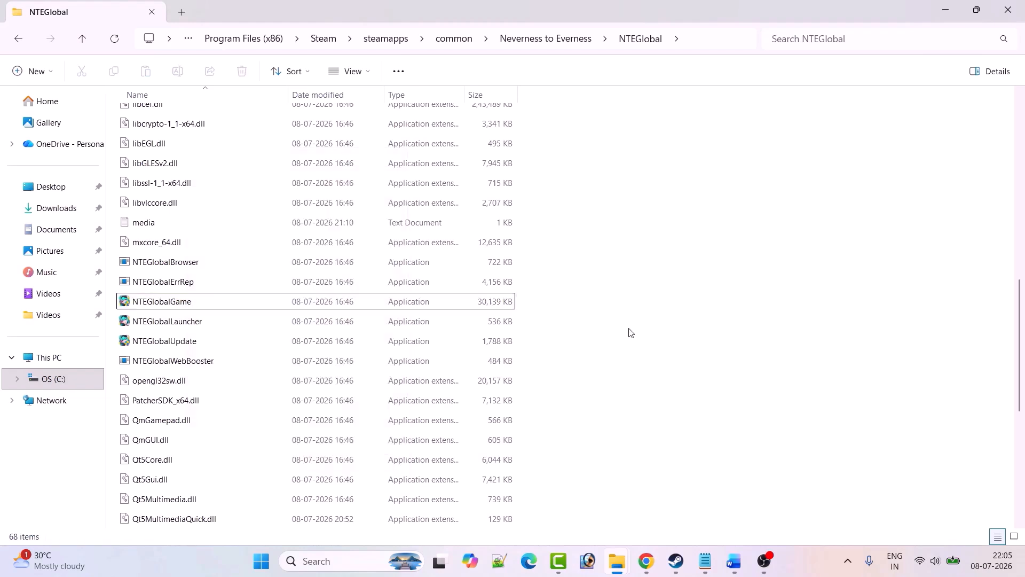
- Go to the game's Client\WindowsNoEditor\HT\Binaries\Win64 folder and select the HTGame application
{"action": "left_click", "coordinate": [24, 42]}
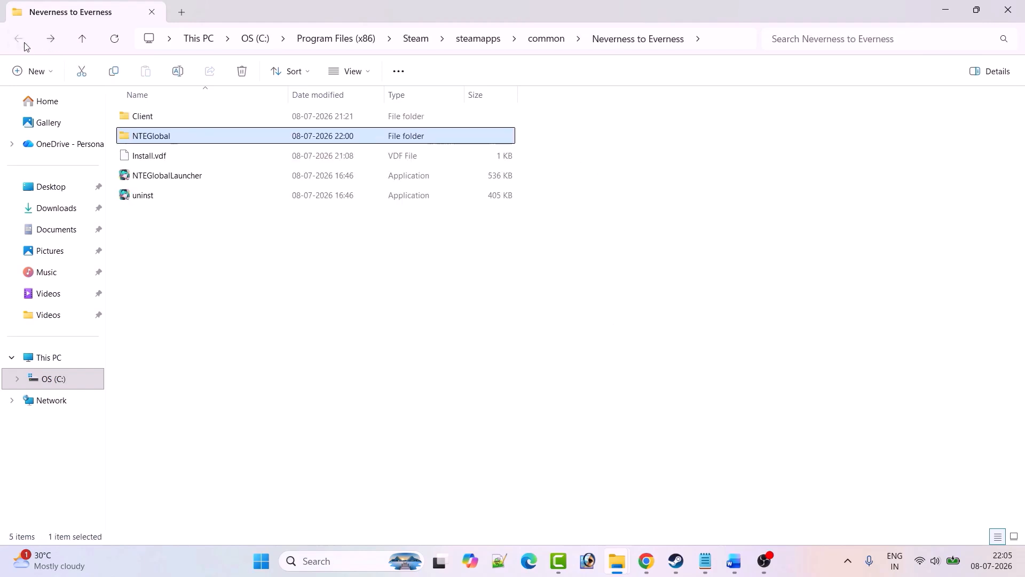
{"action": "double_click", "coordinate": [161, 120]}
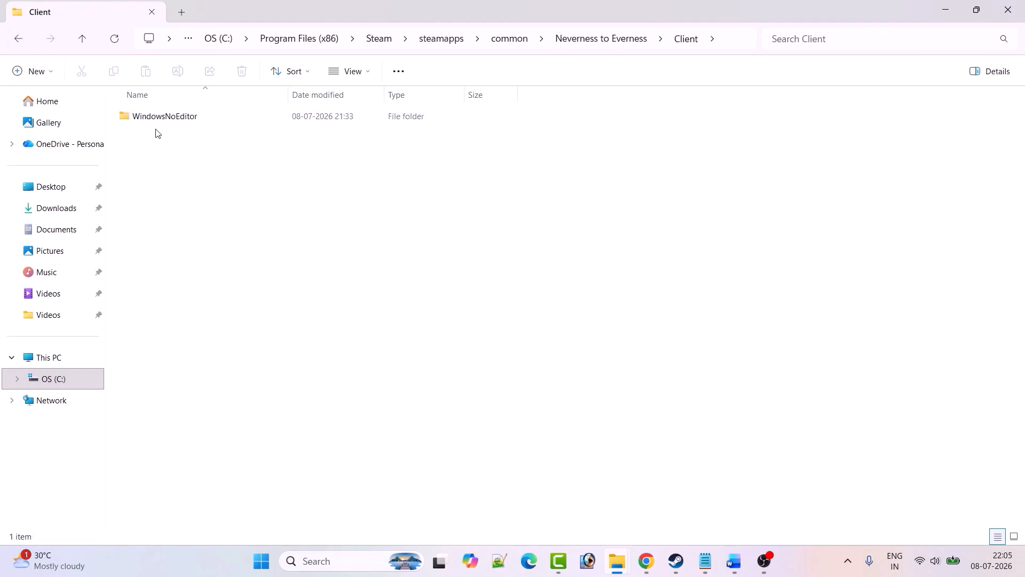
{"action": "double_click", "coordinate": [174, 123]}
{"action": "double_click", "coordinate": [162, 137]}
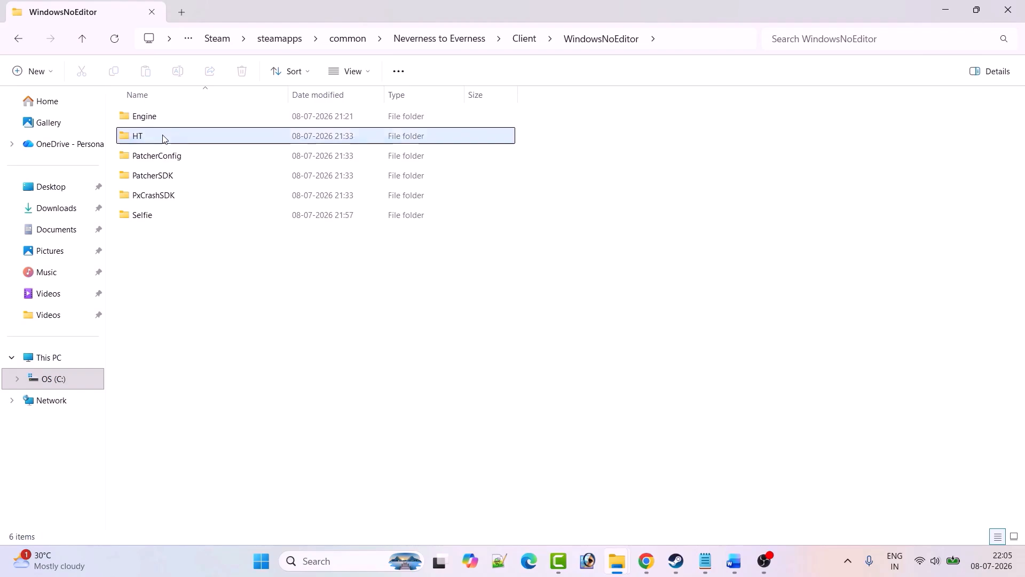
{"action": "double_click", "coordinate": [166, 123]}
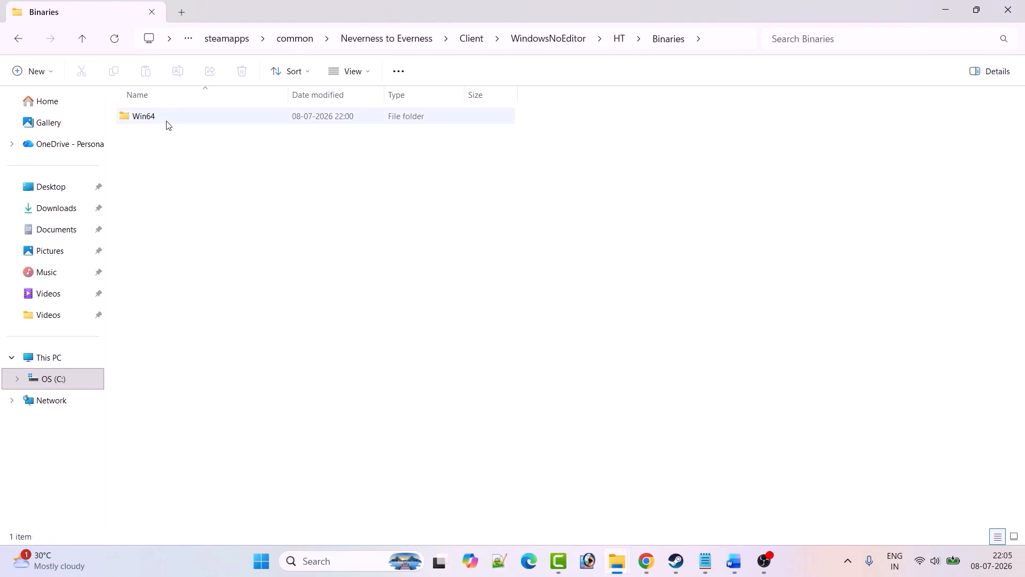
{"action": "double_click", "coordinate": [167, 122]}
{"action": "scroll", "coordinate": [223, 261], "scroll_direction": "down", "scroll_amount": 5}
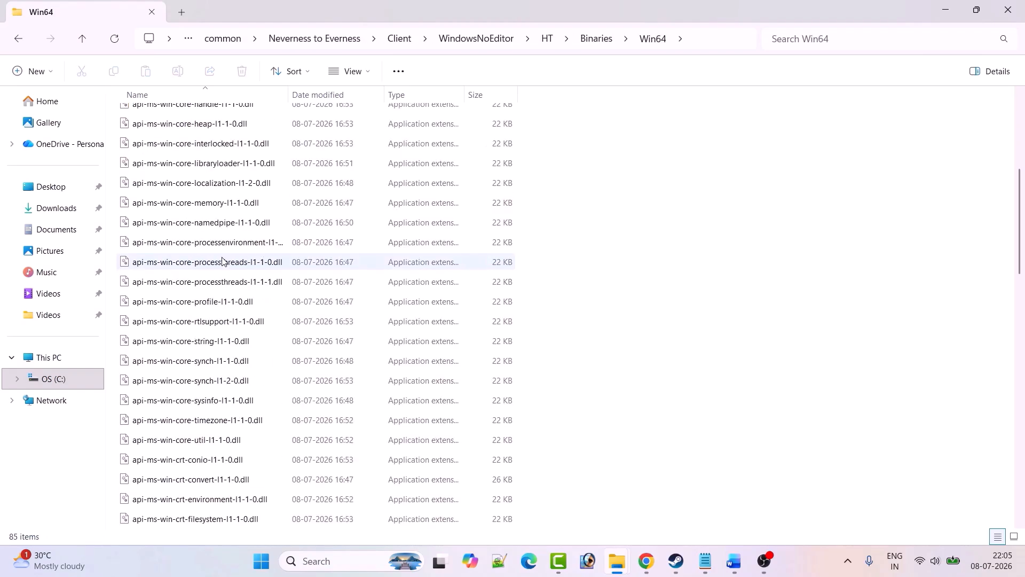
{"action": "scroll", "coordinate": [219, 260], "scroll_direction": "down", "scroll_amount": 15}
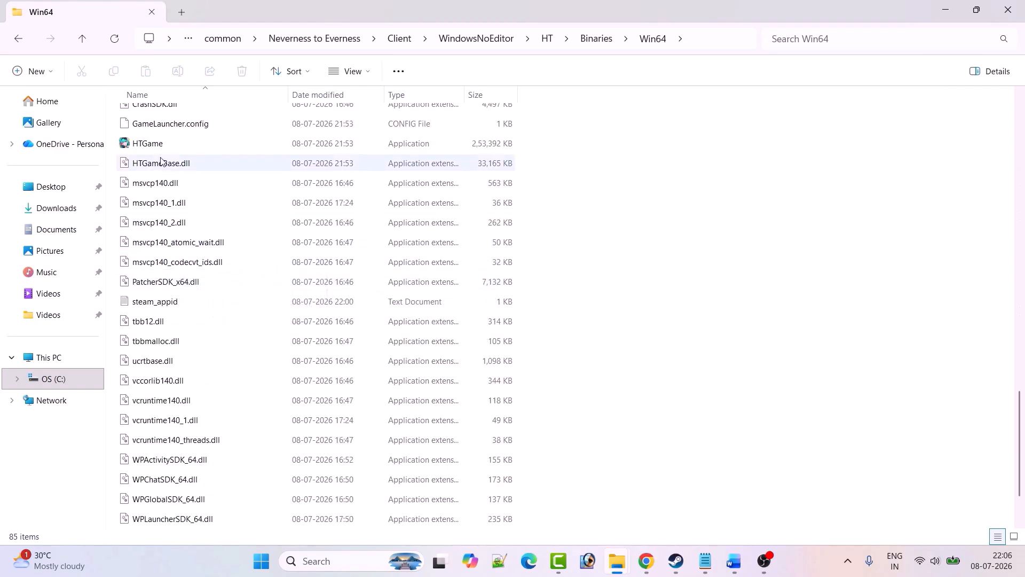
{"action": "left_click", "coordinate": [161, 144]}
{"action": "scroll", "coordinate": [175, 198], "scroll_direction": "up", "scroll_amount": 1}
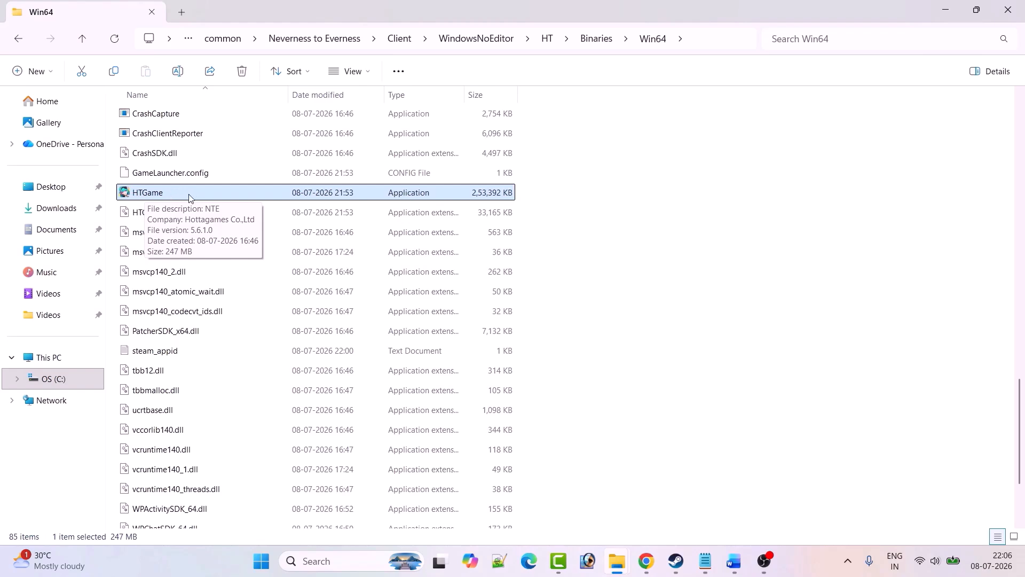
- Open the properties of HTGame and apply the compatibility setting to run this program as an administrator
{"action": "right_click", "coordinate": [166, 193]}
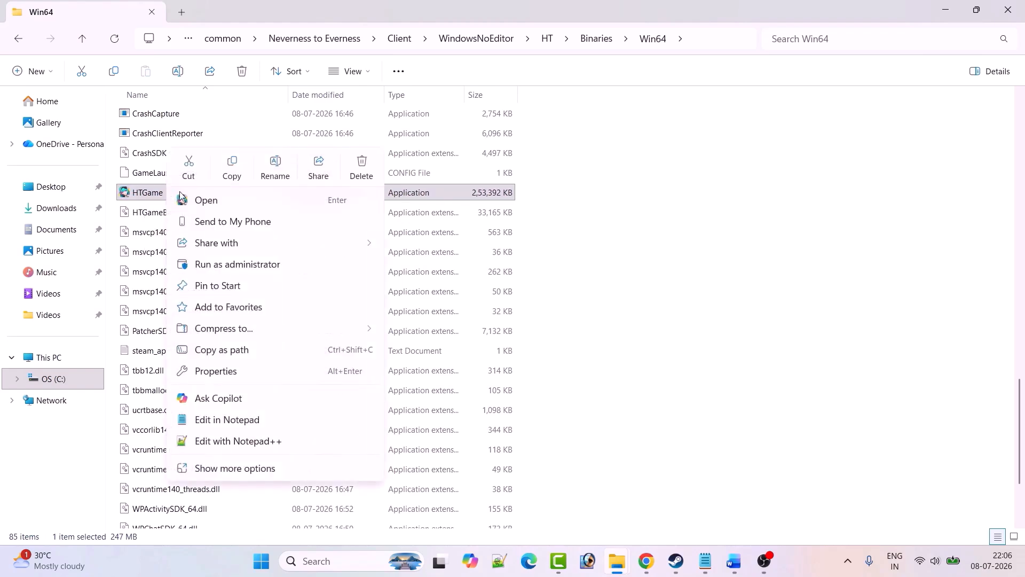
{"action": "left_click", "coordinate": [224, 370]}
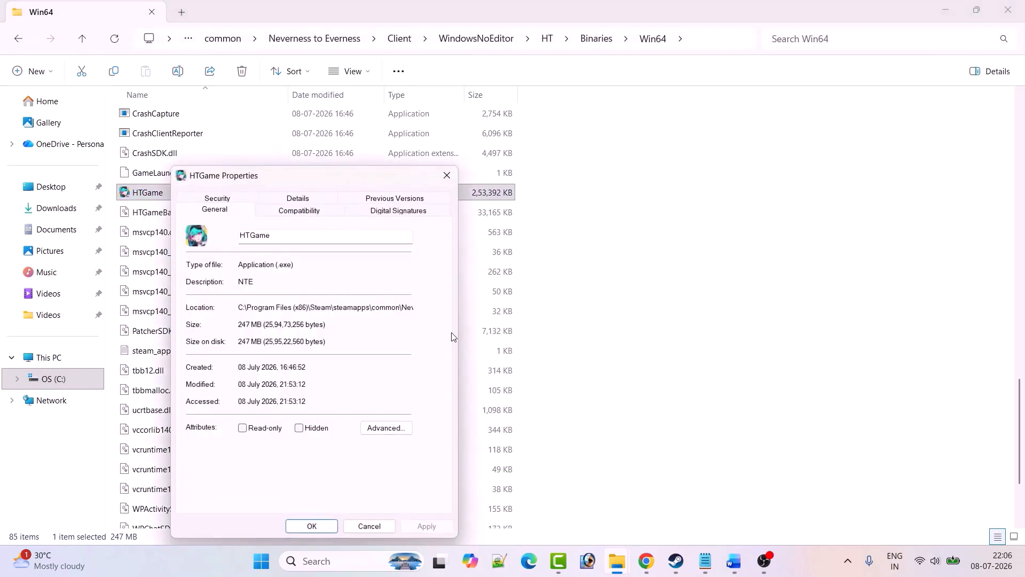
{"action": "left_click_drag", "start_coordinate": [336, 186], "coordinate": [396, 101]}
{"action": "left_click", "coordinate": [359, 124]}
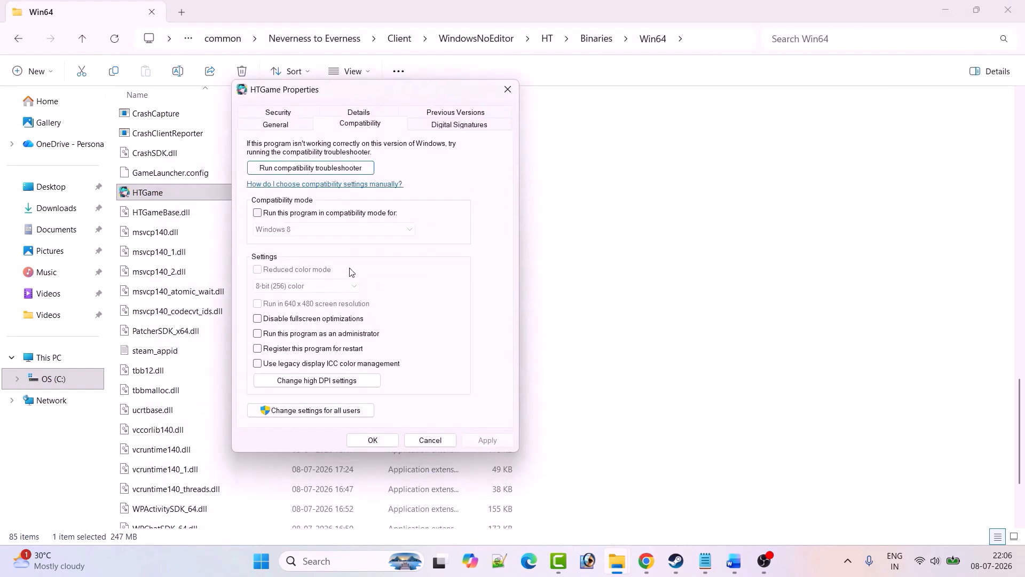
{"action": "left_click", "coordinate": [258, 333]}
{"action": "left_click", "coordinate": [482, 439]}
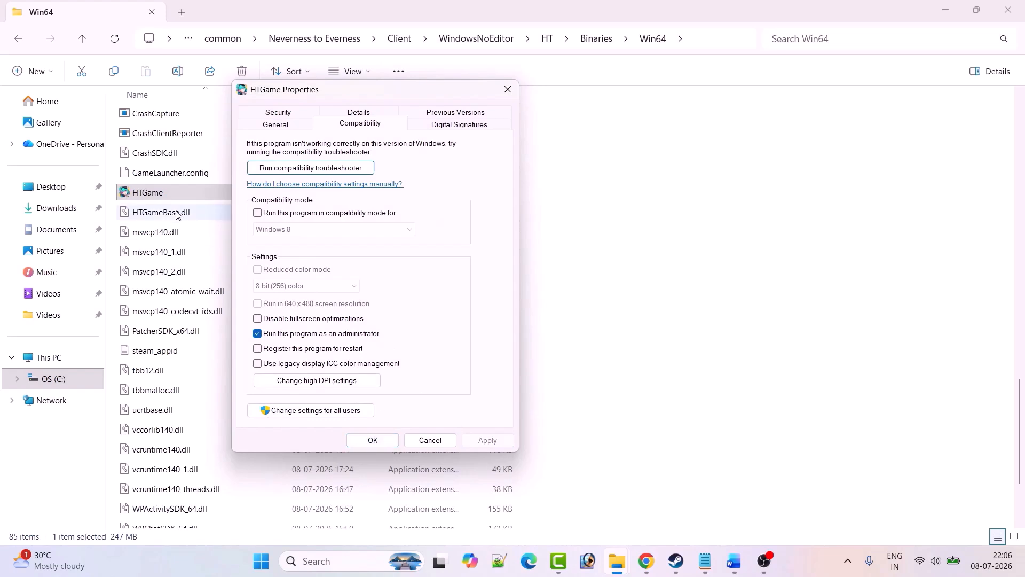
{"action": "left_click", "coordinate": [159, 195]}
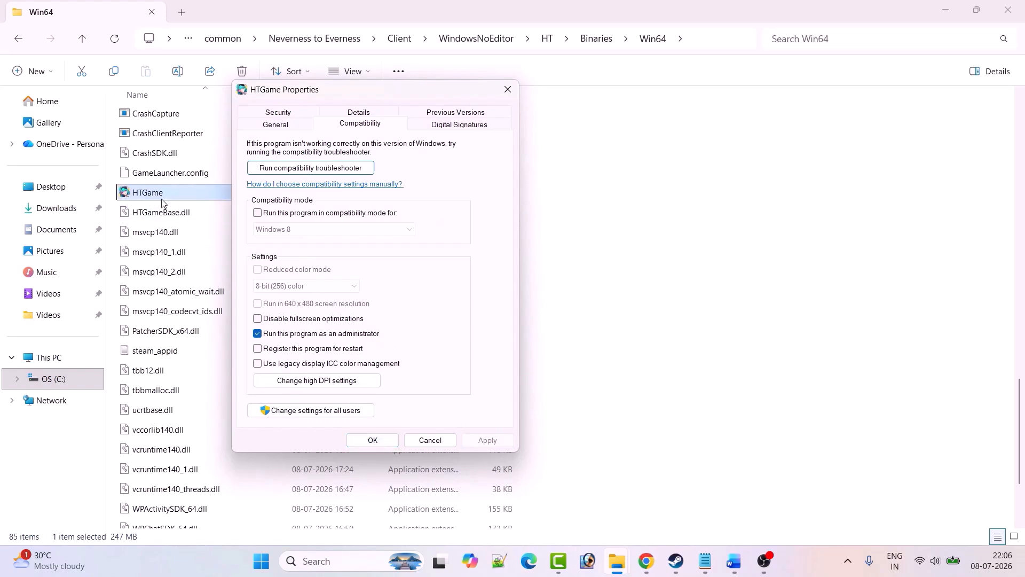
- Enable compatibility mode for HTGame with Windows 7 and apply it
{"action": "left_click", "coordinate": [274, 294]}
{"action": "left_click", "coordinate": [258, 213]}
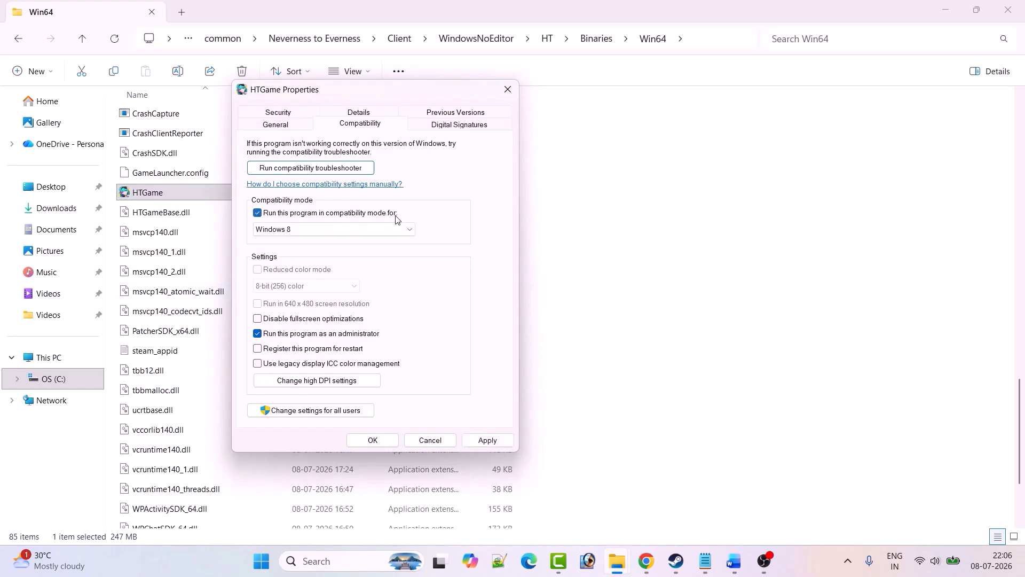
{"action": "left_click", "coordinate": [367, 228]}
{"action": "left_click", "coordinate": [310, 268]}
{"action": "left_click", "coordinate": [484, 438]}
{"action": "left_click", "coordinate": [150, 201]}
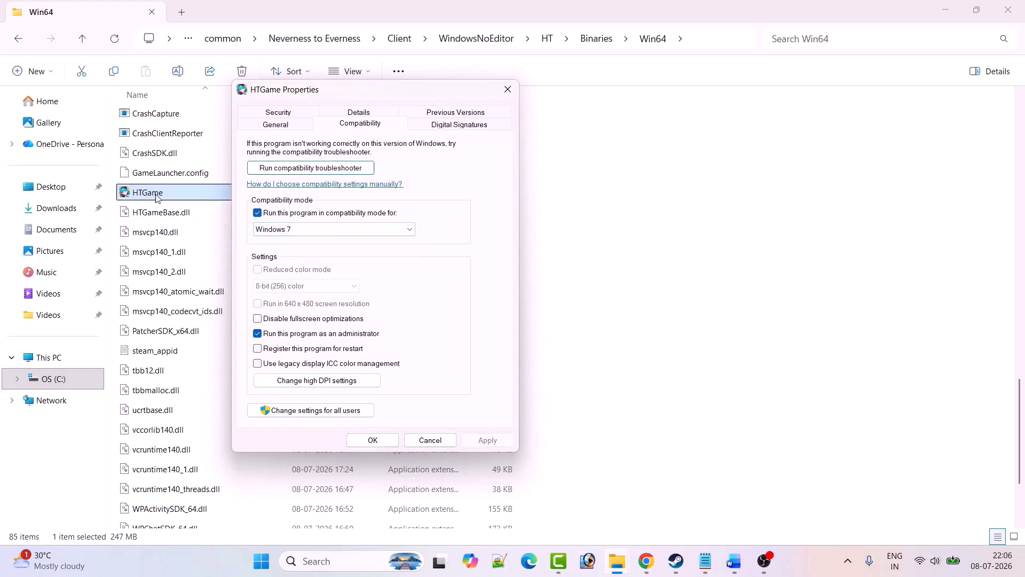
- Change the compatibility mode of HTGame to Windows 8 and apply it
{"action": "left_click", "coordinate": [354, 230]}
{"action": "left_click", "coordinate": [302, 276]}
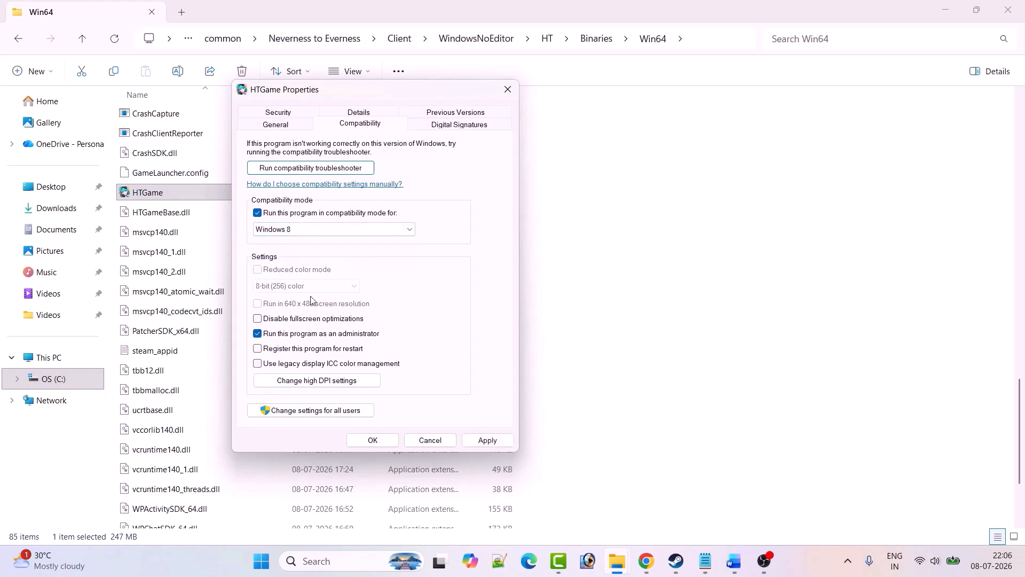
{"action": "left_click", "coordinate": [501, 439]}
{"action": "left_click", "coordinate": [160, 194]}
- Disable fullscreen optimizations for HTGame and apply the change
{"action": "left_click", "coordinate": [293, 319]}
{"action": "left_click", "coordinate": [485, 440]}
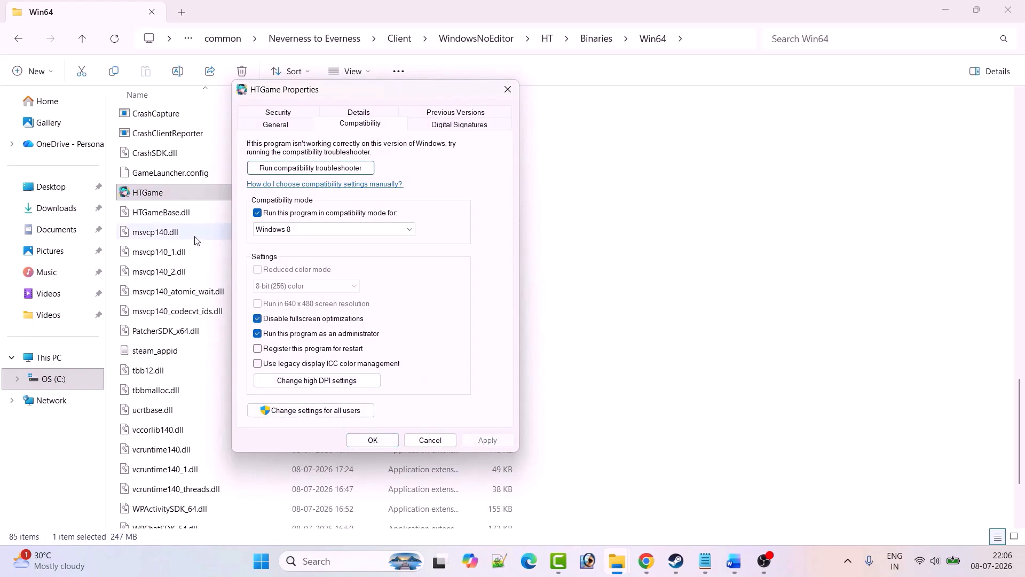
{"action": "left_click", "coordinate": [171, 200]}
{"action": "left_click", "coordinate": [290, 260]}
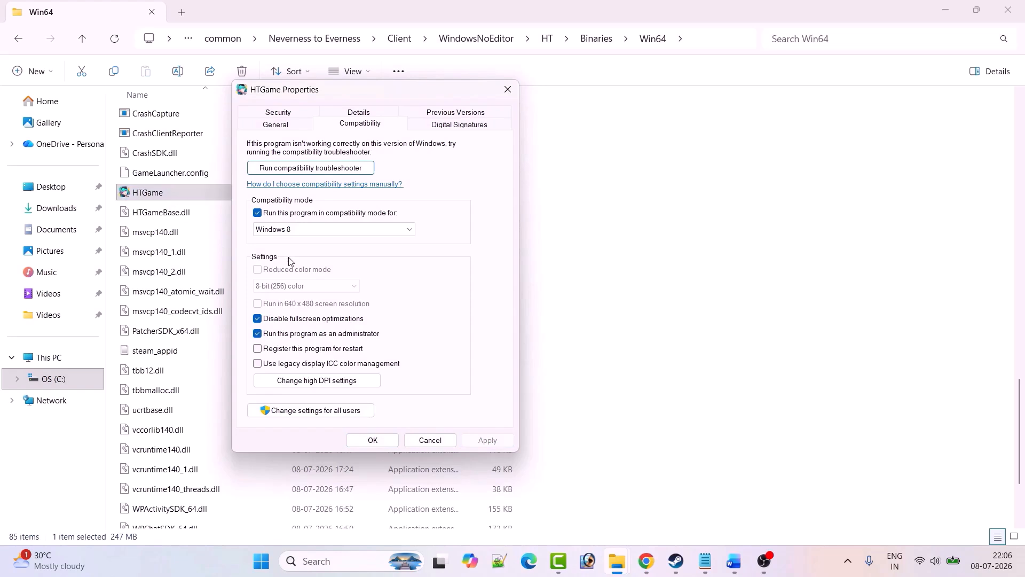
- Turn off compatibility mode and Disable fullscreen optimizations for HTGame, apply the changes and close its properties
{"action": "left_click", "coordinate": [258, 213]}
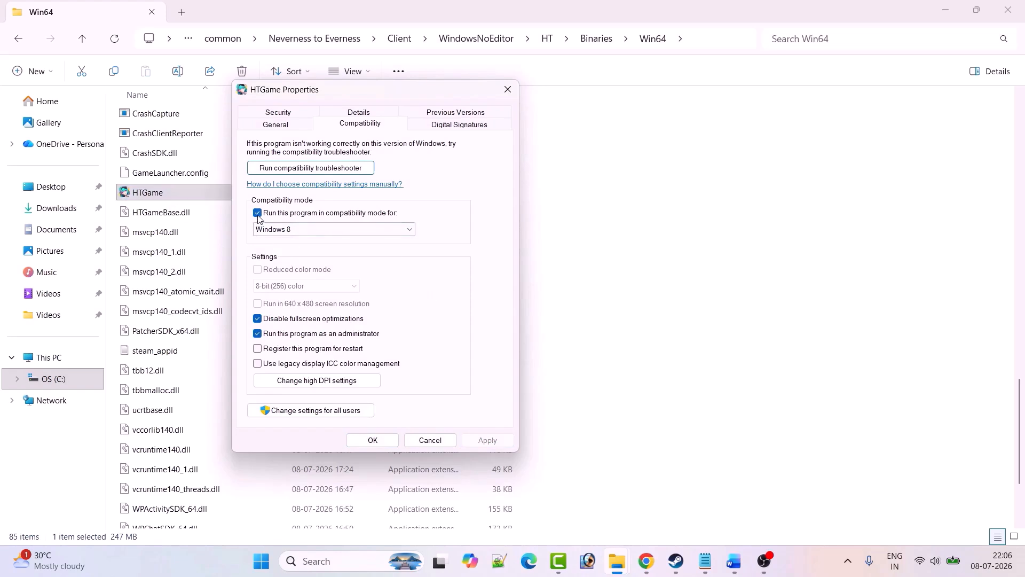
{"action": "left_click", "coordinate": [257, 318]}
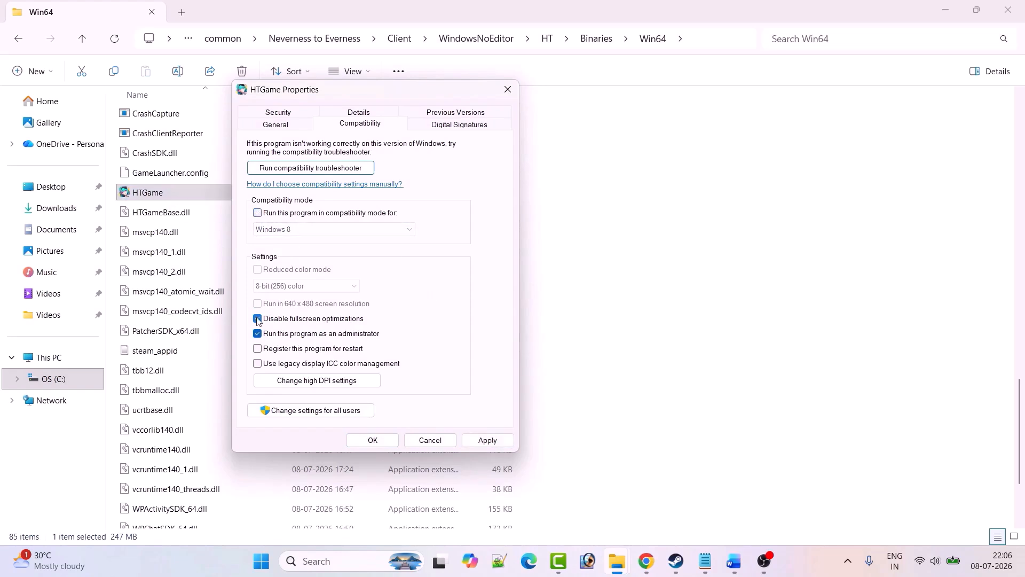
{"action": "left_click", "coordinate": [486, 439]}
{"action": "left_click", "coordinate": [374, 442]}
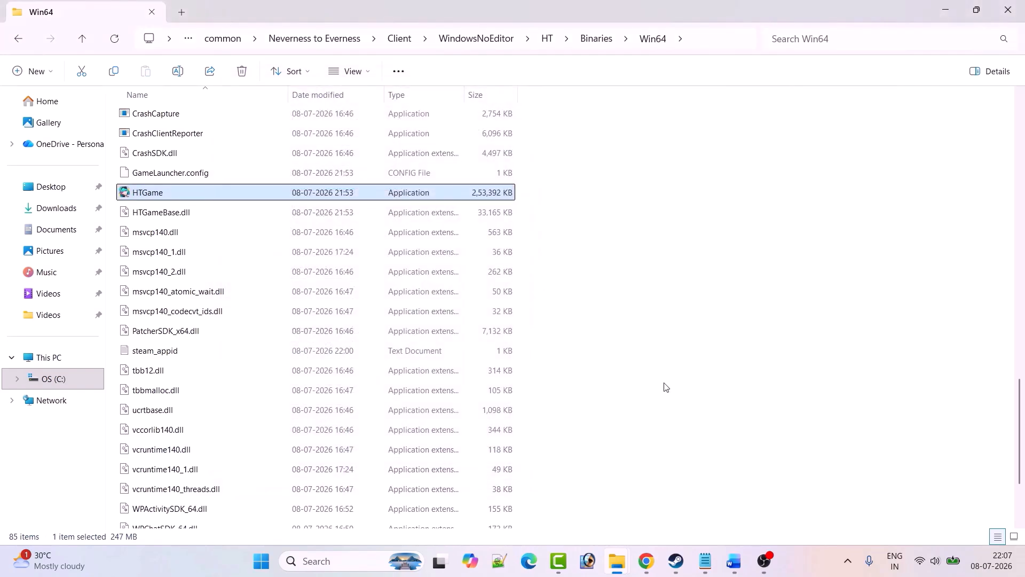
- Switch to the Word document to review Fix 4, and search Windows for Graphics settings and open them
{"action": "key", "text": "alt+Tab"}
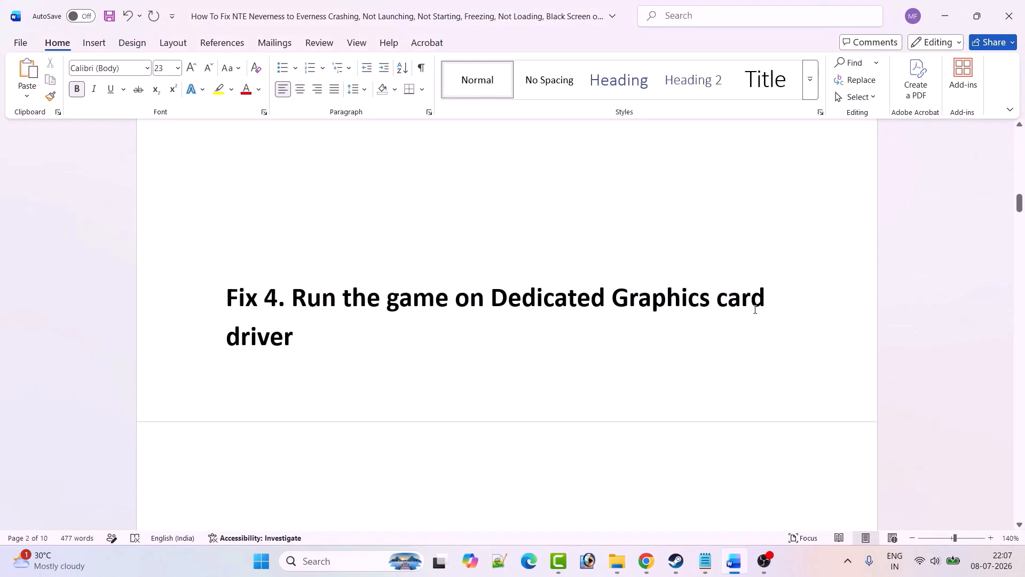
{"action": "left_click", "coordinate": [340, 561]}
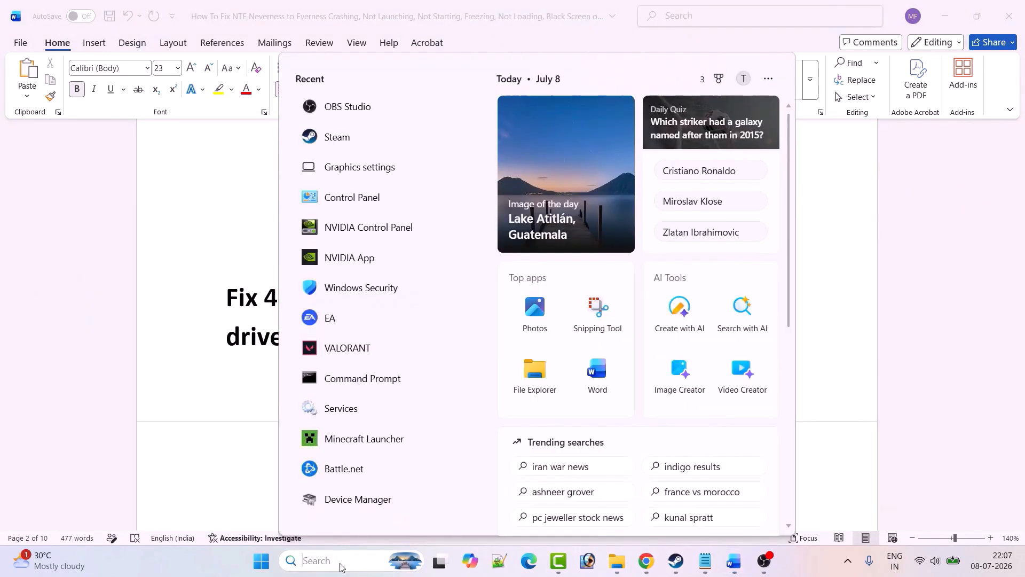
{"action": "type", "text": "graphics sett"}
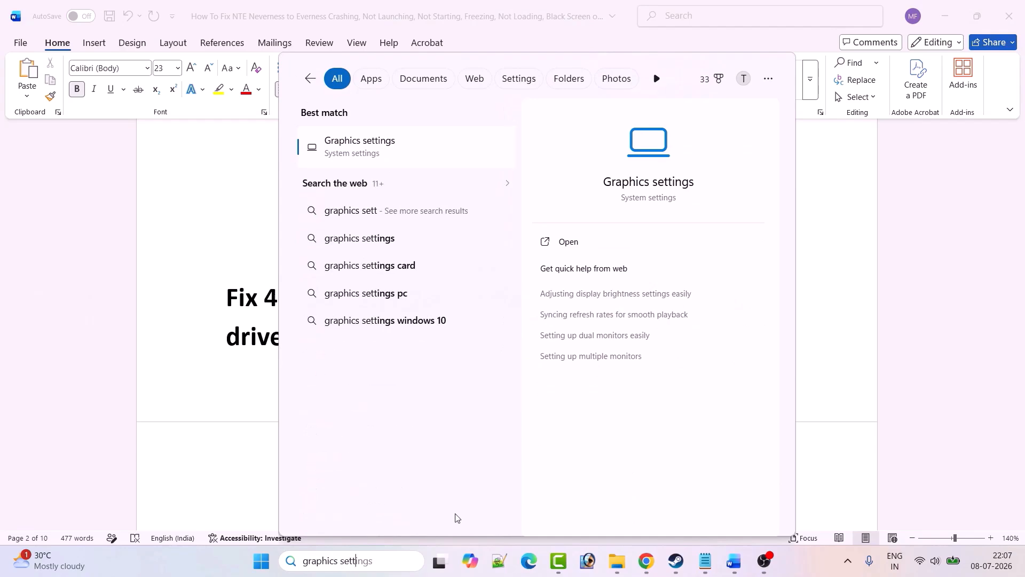
{"action": "left_click", "coordinate": [619, 247]}
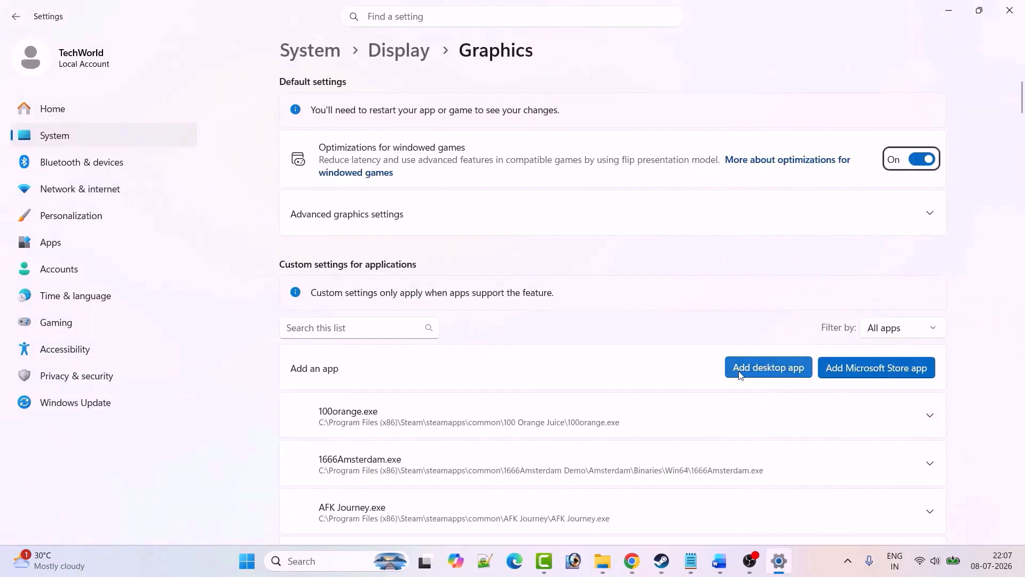
- Start adding a desktop app to the custom graphics settings and browse to C:\Program Files (x86)\Steam
{"action": "left_click", "coordinate": [736, 372]}
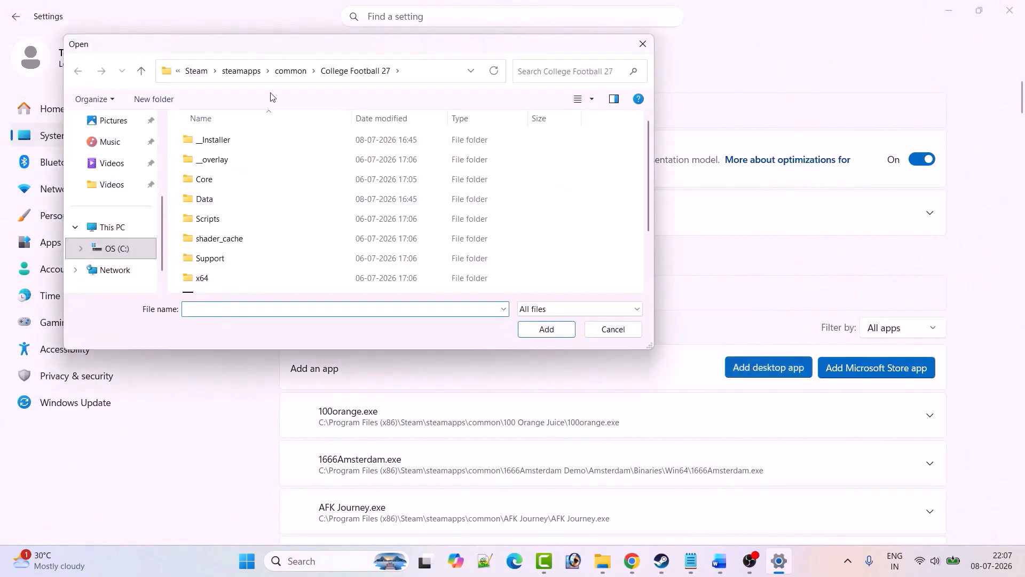
{"action": "left_click", "coordinate": [233, 77]}
{"action": "left_click", "coordinate": [197, 78]}
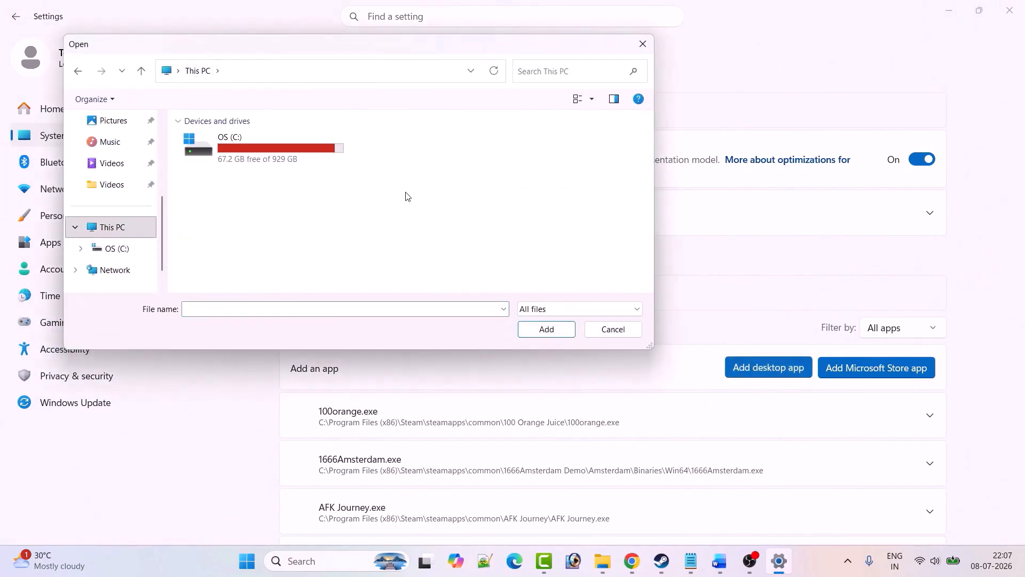
{"action": "double_click", "coordinate": [260, 153]}
{"action": "left_click", "coordinate": [243, 200]}
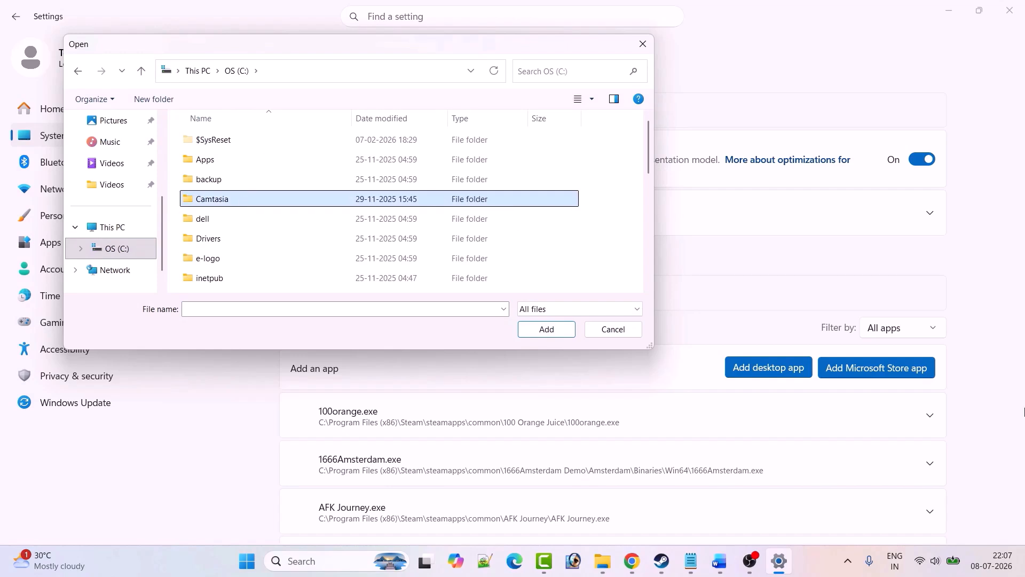
{"action": "key", "text": "p"}
{"action": "key", "text": "p"}
{"action": "key", "text": "p"}
{"action": "key", "text": "Return"}
{"action": "key", "text": "s"}
{"action": "key", "text": "Return"}
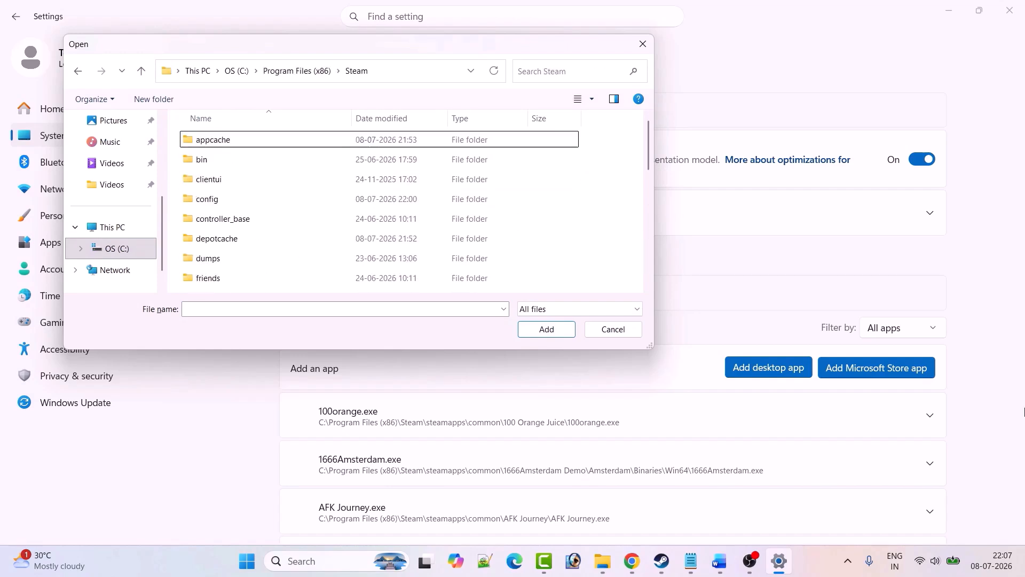
- Open the Neverness to Everness folder inside steamapps\common in the file selection dialog
{"action": "key", "text": "s"}
{"action": "key", "text": "s"}
{"action": "key", "text": "Return"}
{"action": "key", "text": "c"}
{"action": "key", "text": "Return"}
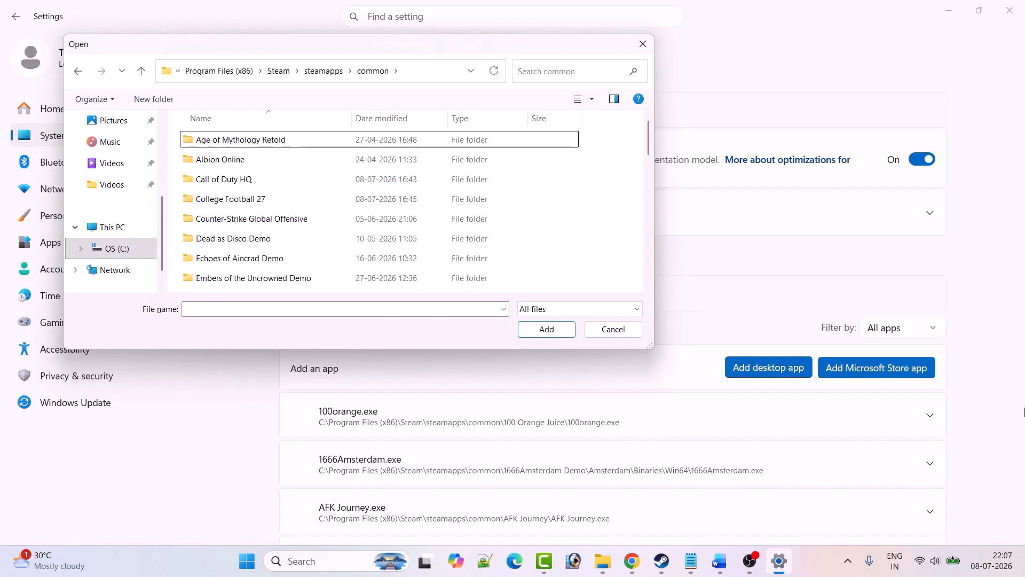
{"action": "key", "text": "n"}
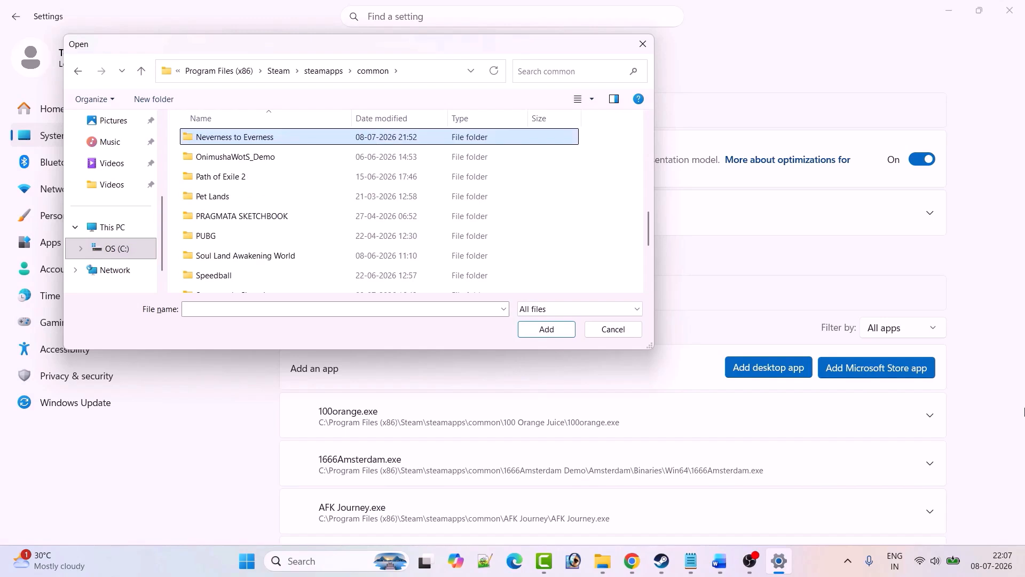
{"action": "key", "text": "Return"}
- Add the NTEGlobalGame application from the NTEGlobal folder to the custom graphics settings list
{"action": "double_click", "coordinate": [232, 160]}
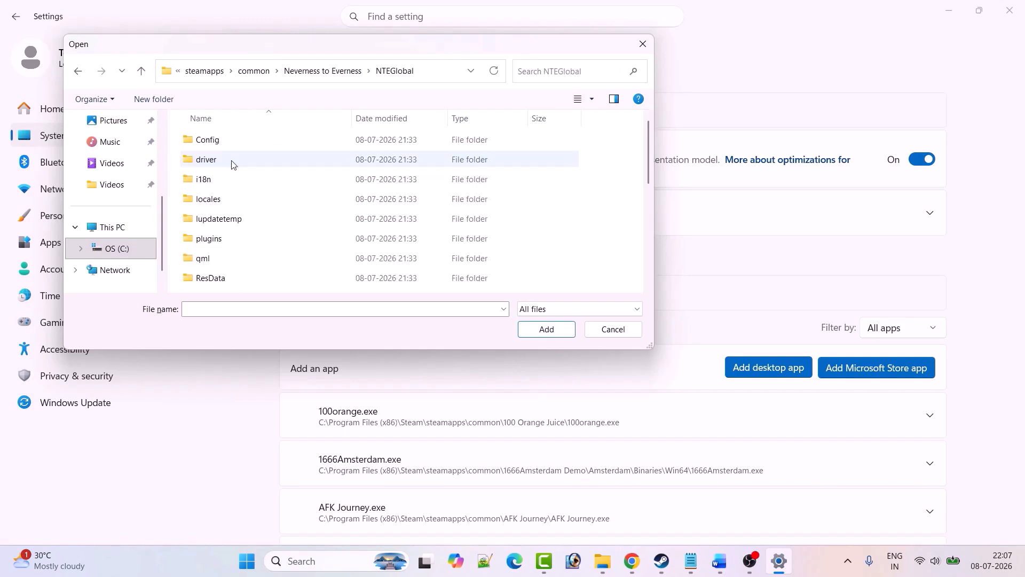
{"action": "scroll", "coordinate": [289, 193], "scroll_direction": "down", "scroll_amount": 3}
{"action": "left_click", "coordinate": [232, 227]}
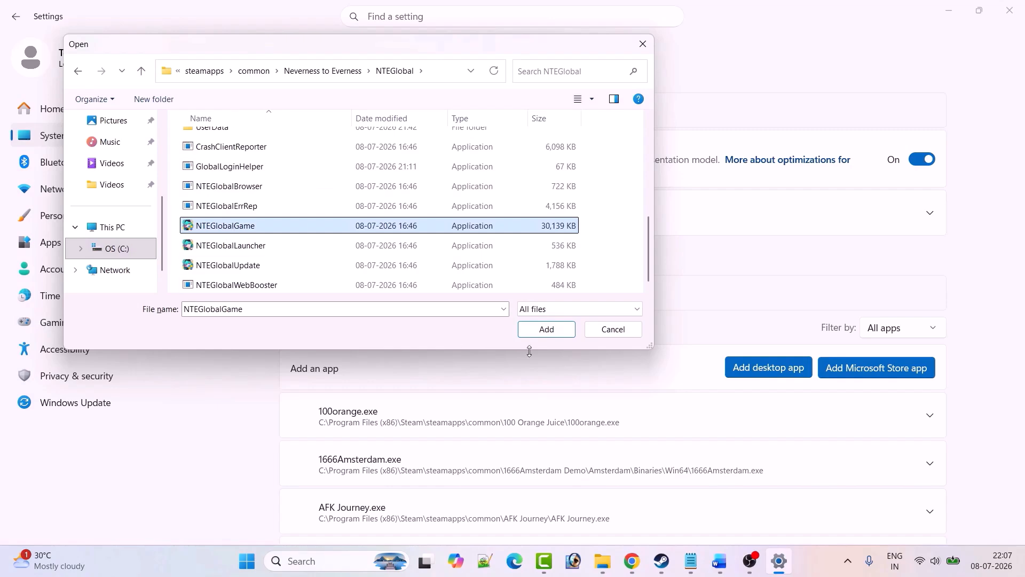
{"action": "left_click", "coordinate": [550, 332]}
- Set the GPU preference of the NTE Launcher entry to High Performance (NVIDIA GeForce RTX 3050 6GB Laptop GPU)
{"action": "scroll", "coordinate": [552, 331], "scroll_direction": "down", "scroll_amount": 10}
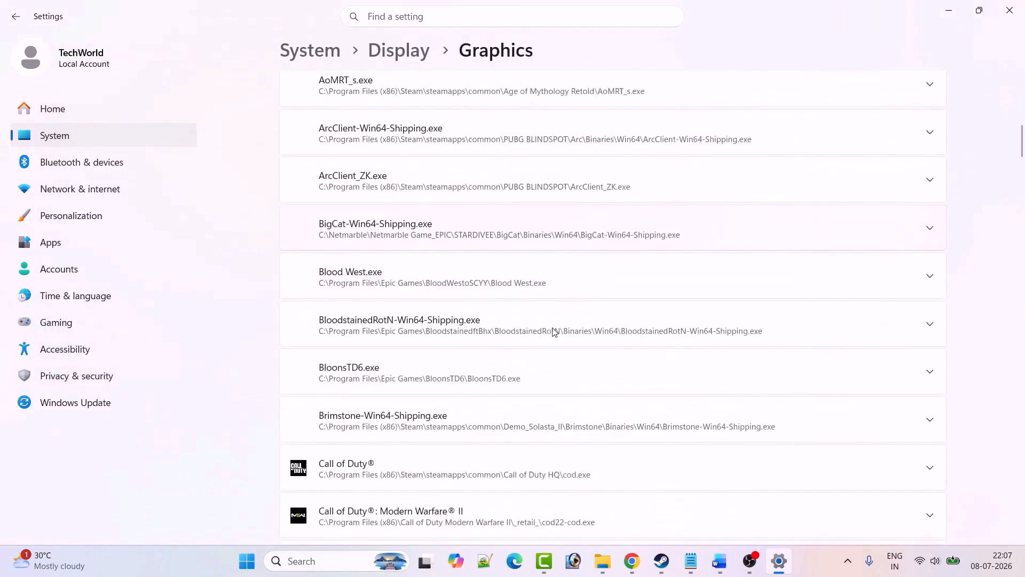
{"action": "scroll", "coordinate": [554, 332], "scroll_direction": "down", "scroll_amount": 15}
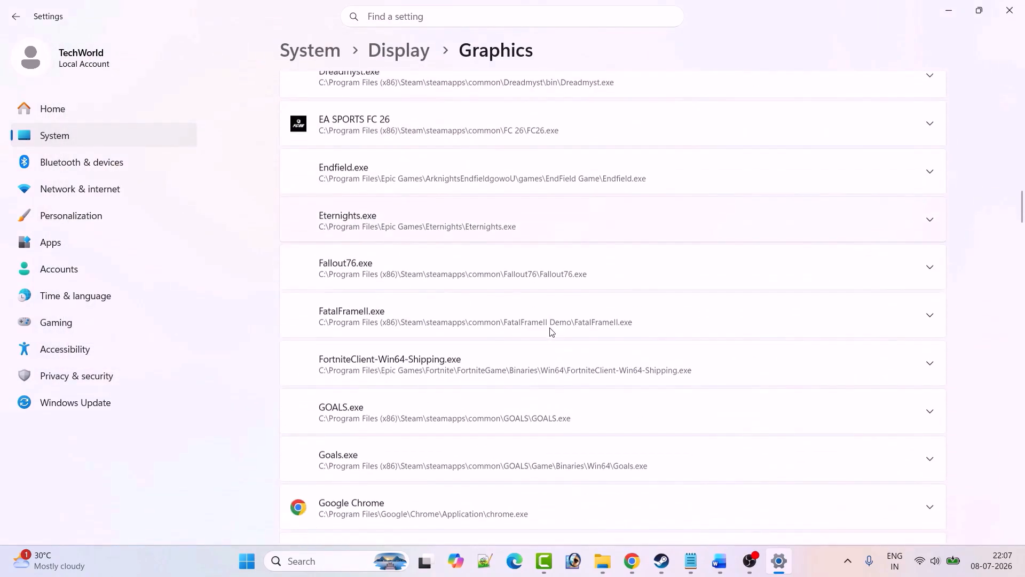
{"action": "scroll", "coordinate": [551, 331], "scroll_direction": "down", "scroll_amount": 15}
{"action": "left_click", "coordinate": [929, 209]}
{"action": "scroll", "coordinate": [926, 213], "scroll_direction": "up", "scroll_amount": 1}
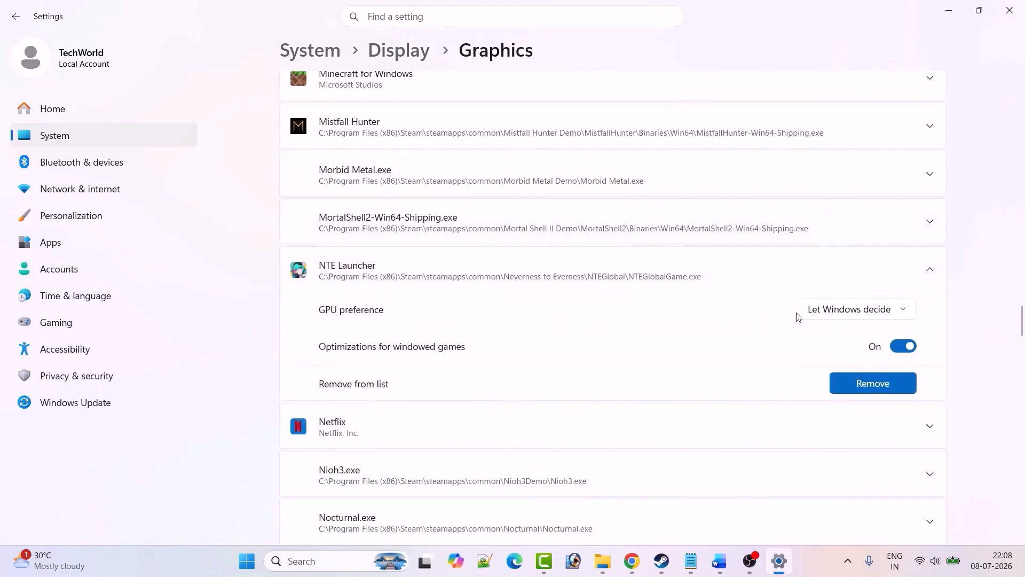
{"action": "left_click", "coordinate": [843, 311]}
{"action": "left_click", "coordinate": [803, 355]}
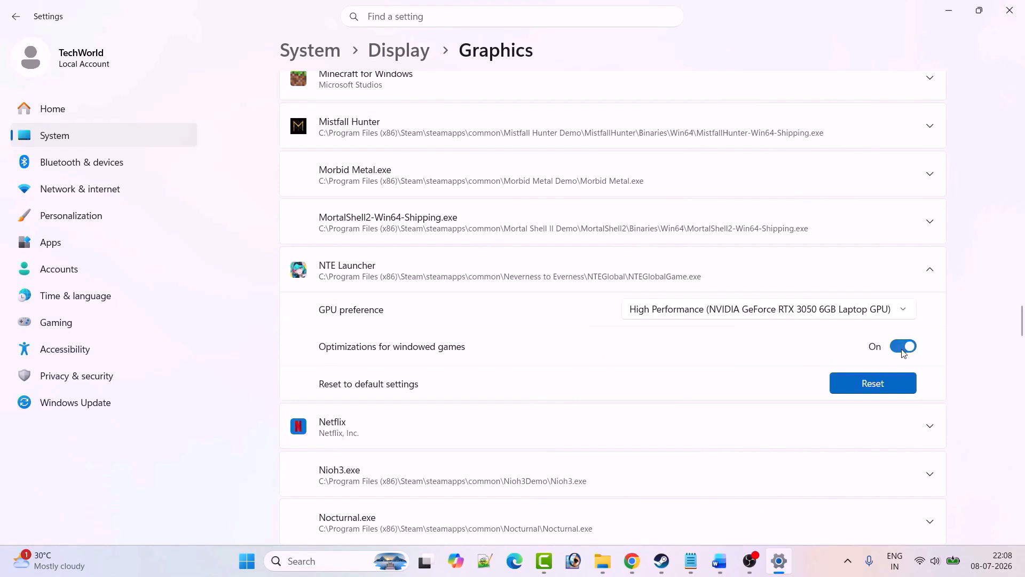
- Add the HTGame application from Neverness to Everness\Client\WindowsNoEditor\HT\Binaries\Win64 to the custom graphics settings list
{"action": "scroll", "coordinate": [723, 366], "scroll_direction": "up", "scroll_amount": 20}
{"action": "left_click", "coordinate": [772, 368]}
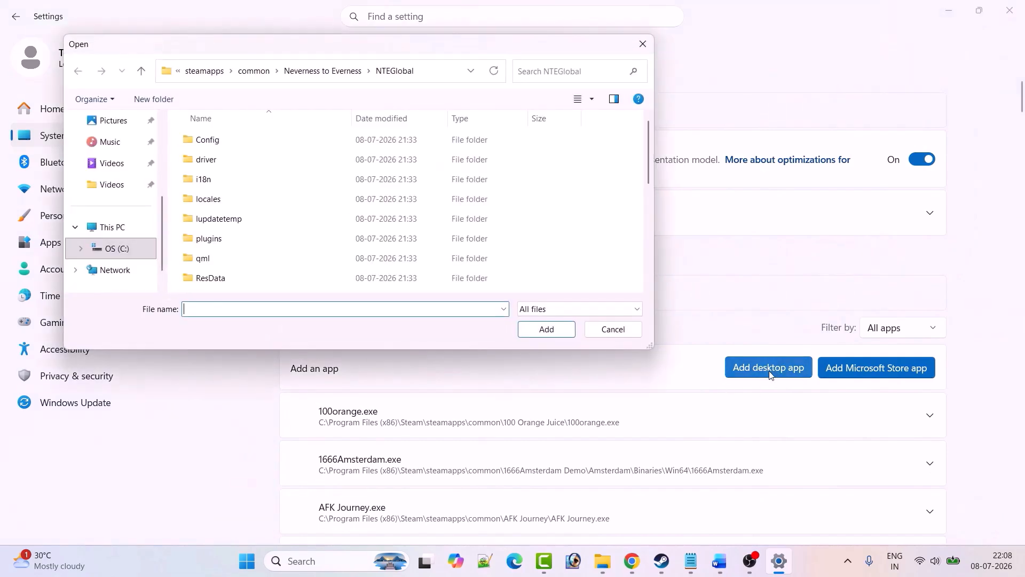
{"action": "left_click", "coordinate": [143, 72]}
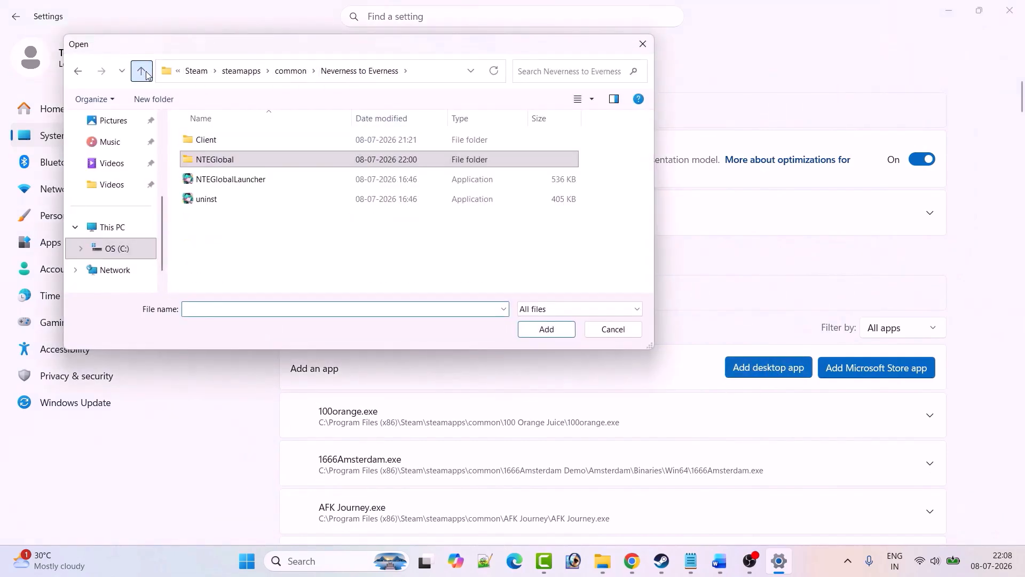
{"action": "double_click", "coordinate": [218, 140]}
{"action": "double_click", "coordinate": [242, 141]}
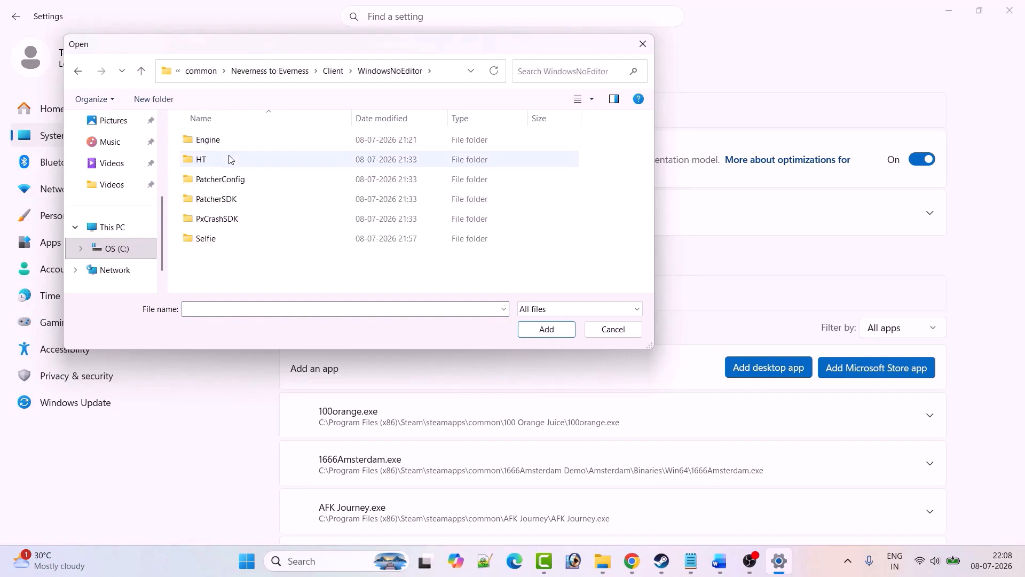
{"action": "double_click", "coordinate": [231, 158]}
{"action": "left_click", "coordinate": [235, 141]}
{"action": "double_click", "coordinate": [236, 141]}
{"action": "double_click", "coordinate": [232, 141]}
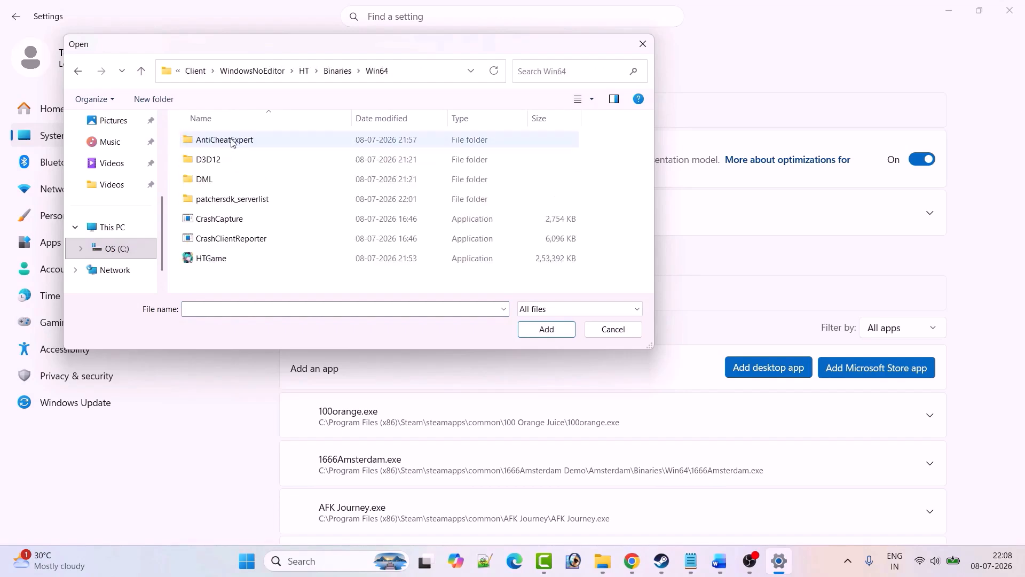
{"action": "left_click", "coordinate": [223, 263]}
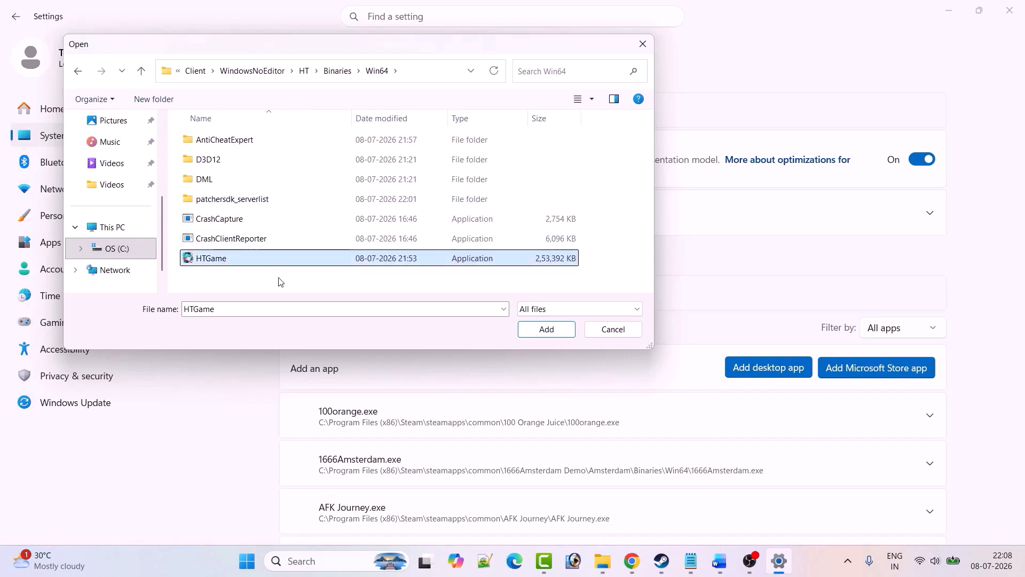
{"action": "left_click", "coordinate": [547, 329]}
- Set the GPU preference of the NTE entry for HTGame.exe to High Performance
{"action": "scroll", "coordinate": [547, 334], "scroll_direction": "down", "scroll_amount": 15}
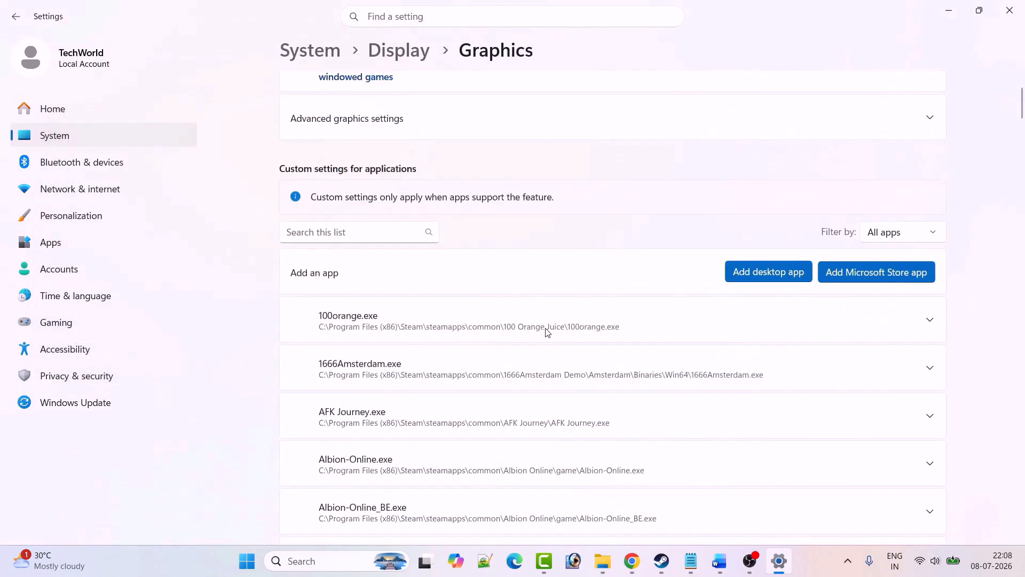
{"action": "scroll", "coordinate": [545, 331], "scroll_direction": "down", "scroll_amount": 20}
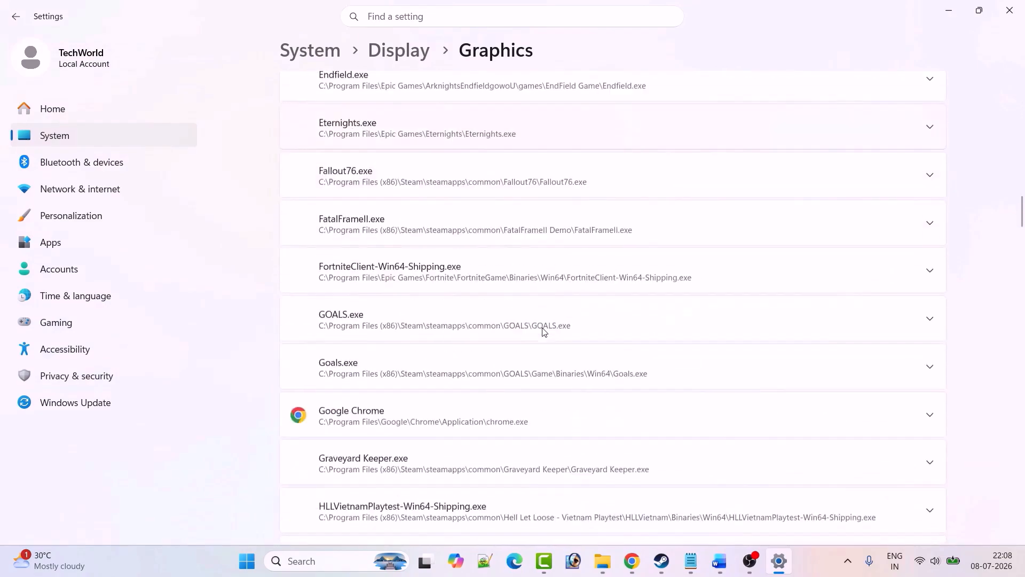
{"action": "scroll", "coordinate": [540, 328], "scroll_direction": "down", "scroll_amount": 2}
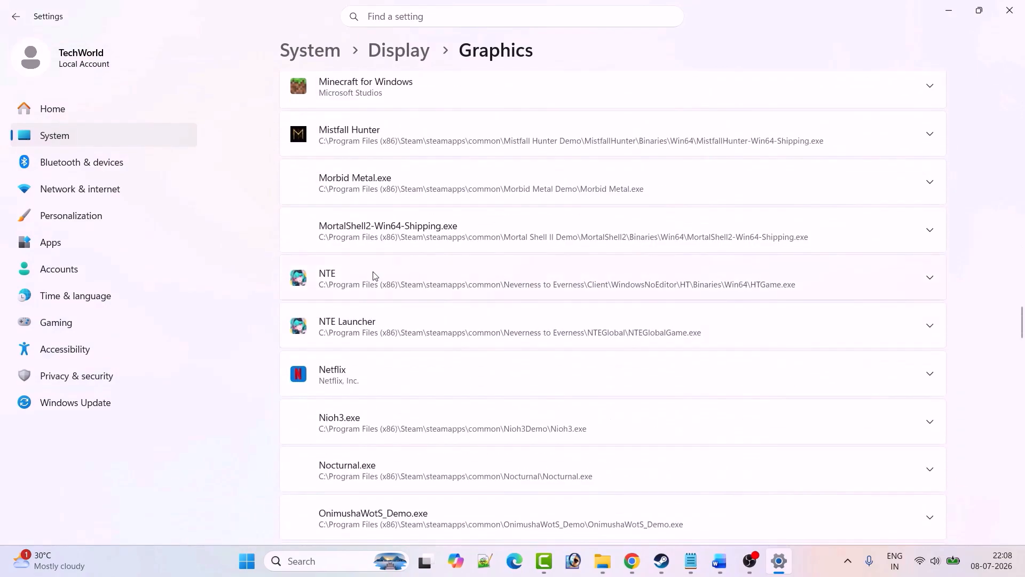
{"action": "left_click", "coordinate": [458, 281]}
{"action": "scroll", "coordinate": [451, 288], "scroll_direction": "down", "scroll_amount": 2}
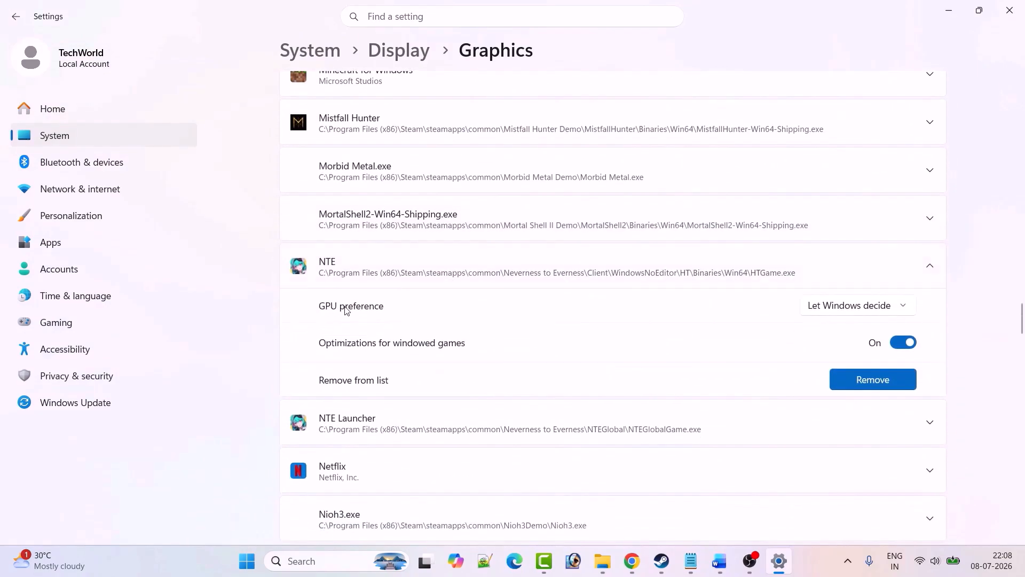
{"action": "left_click", "coordinate": [876, 306]}
{"action": "left_click", "coordinate": [809, 351]}
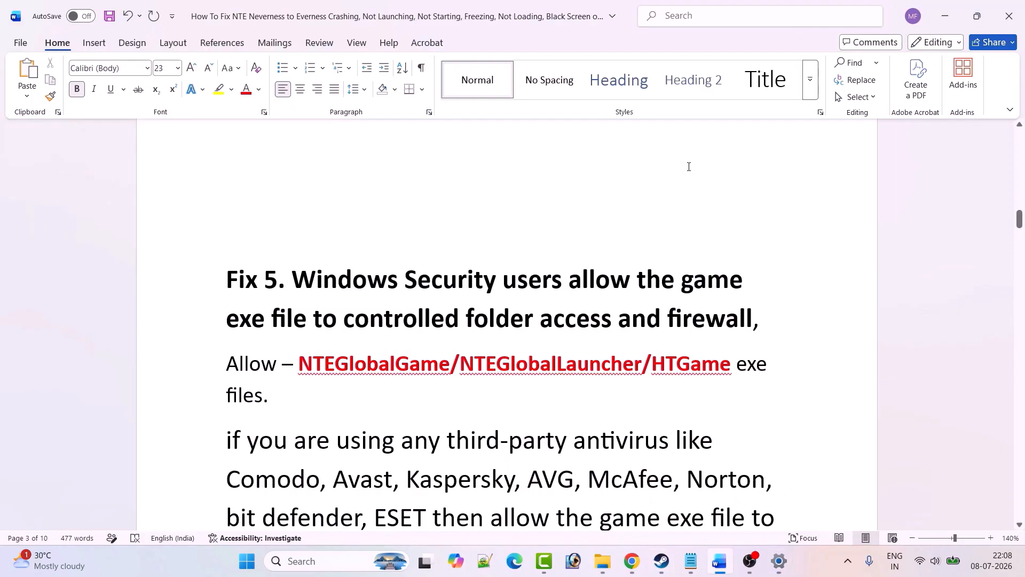
- Review Fix 5 in the Word document, and search Windows for Windows Security and open it
{"action": "scroll", "coordinate": [690, 164], "scroll_direction": "down", "scroll_amount": 2}
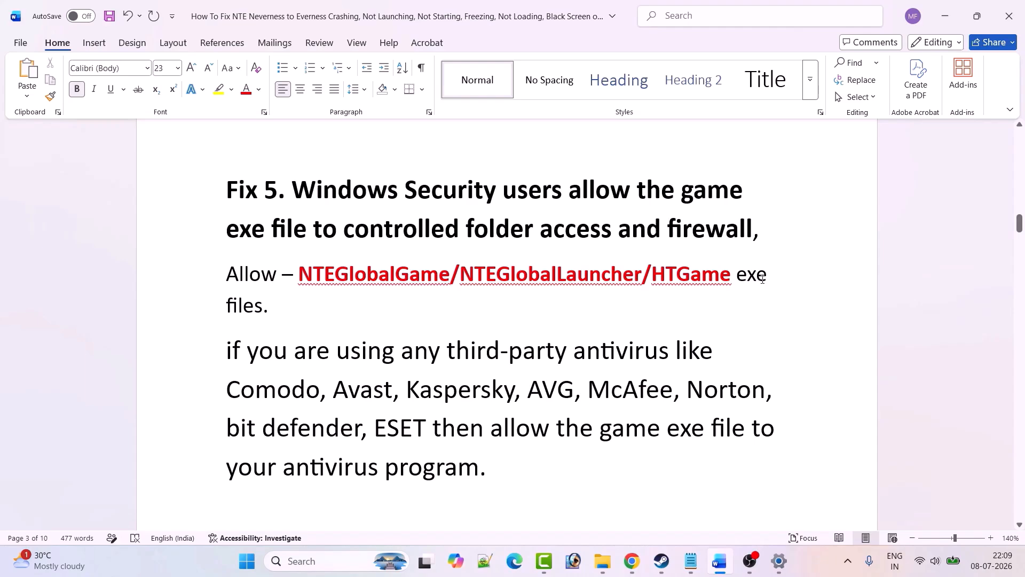
{"action": "left_click", "coordinate": [342, 561]}
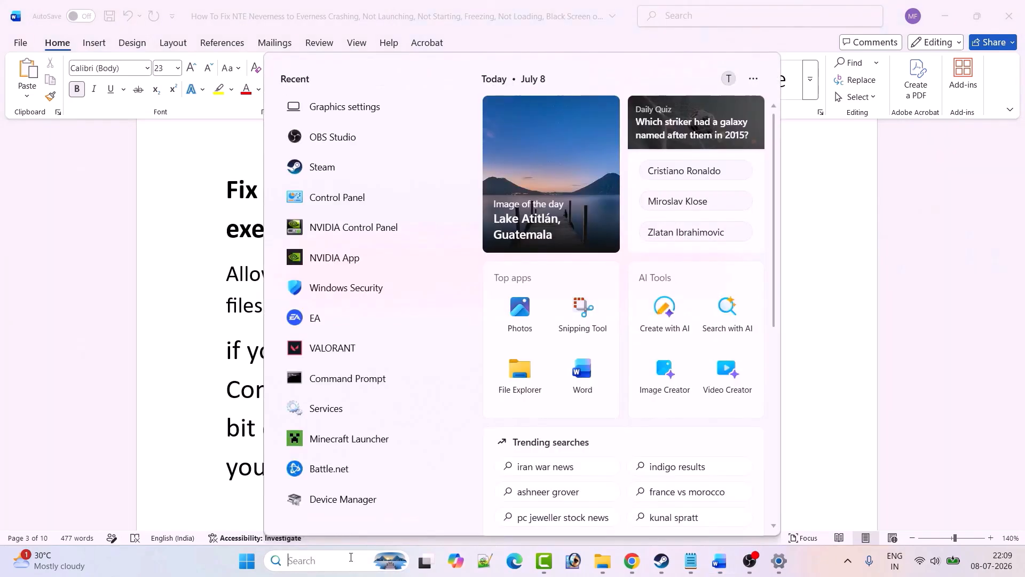
{"action": "type", "text": "windows sec"}
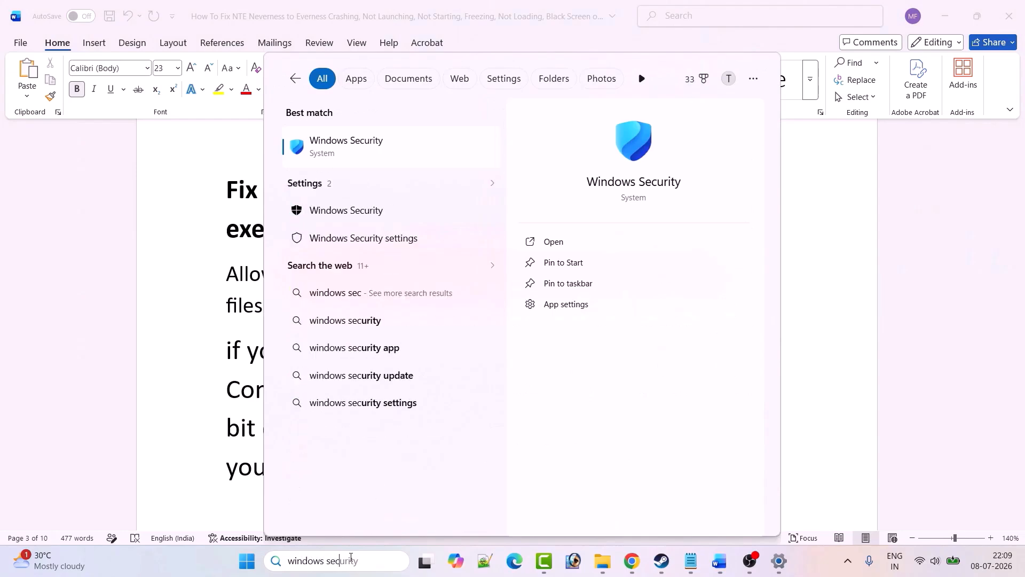
{"action": "left_click", "coordinate": [554, 241]}
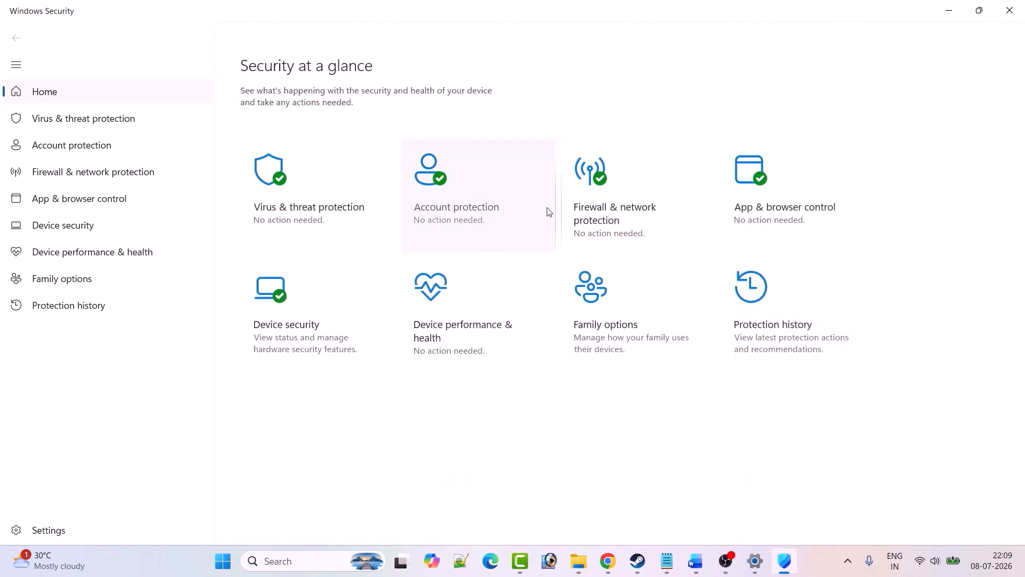
- Open the list of apps allowed through Controlled folder access in the ransomware protection settings
{"action": "left_click", "coordinate": [309, 209]}
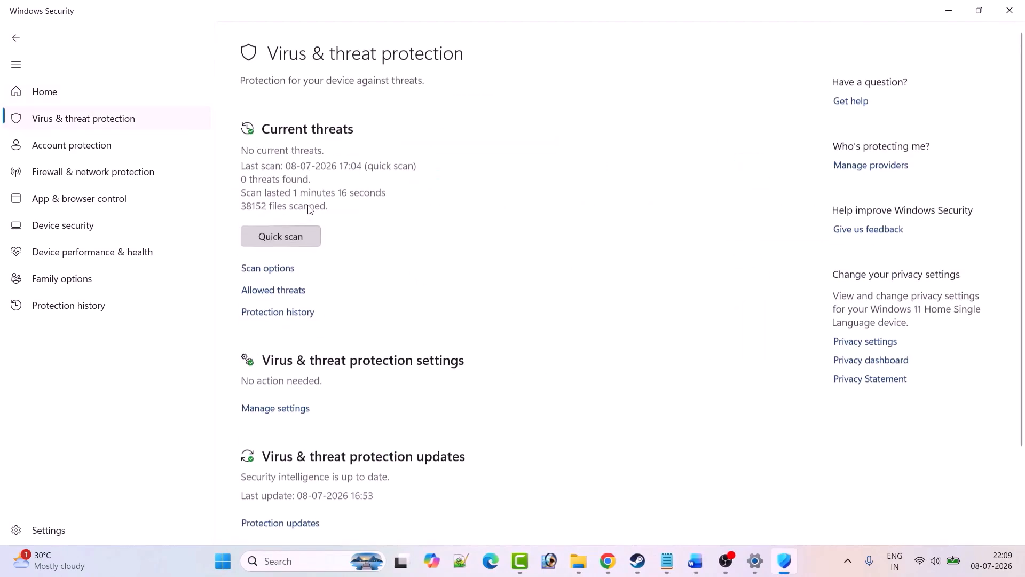
{"action": "scroll", "coordinate": [537, 298], "scroll_direction": "down", "scroll_amount": 3}
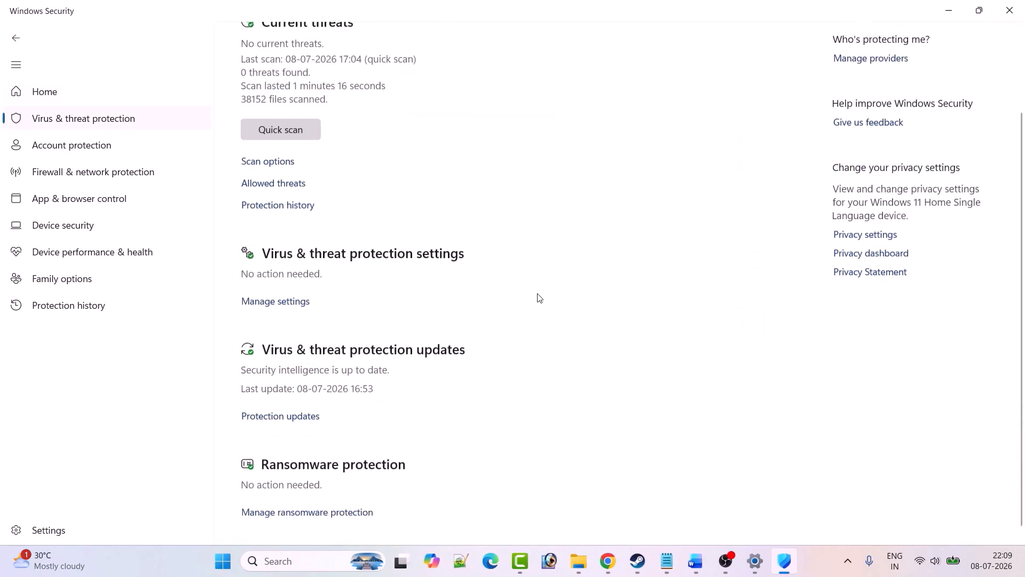
{"action": "left_click", "coordinate": [321, 504]}
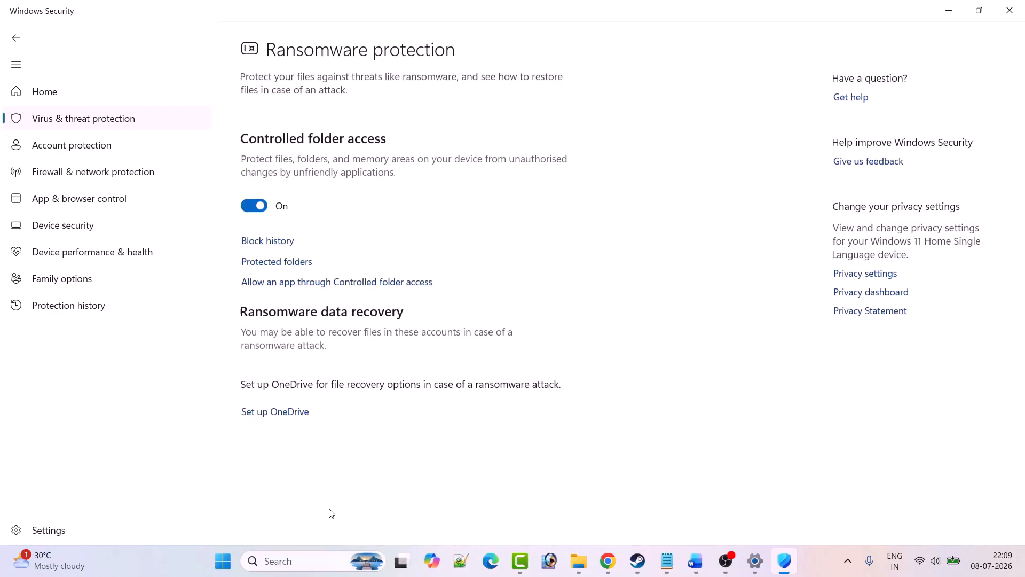
{"action": "left_click", "coordinate": [366, 283]}
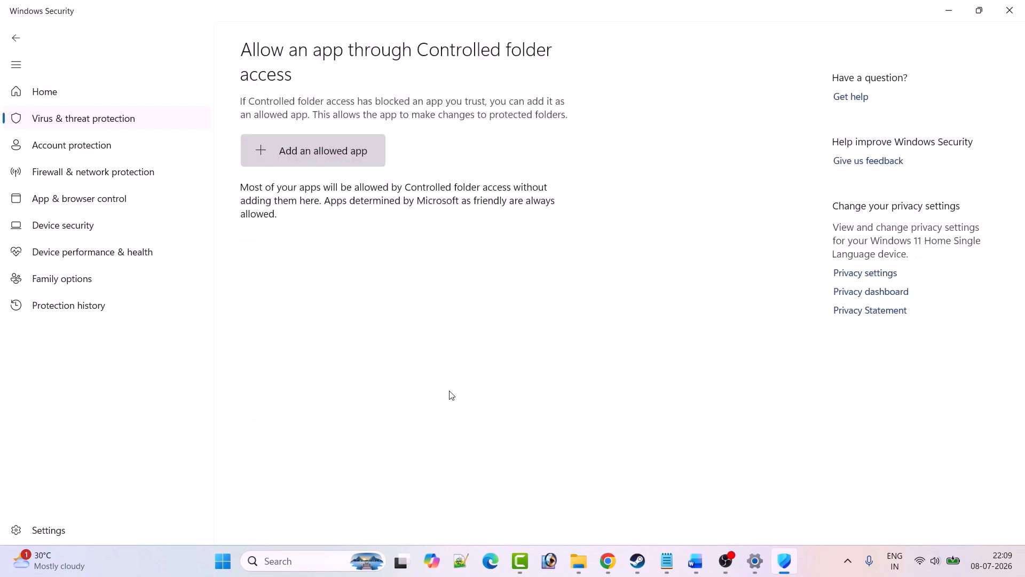
- Start adding an allowed app by browsing all apps, and open the C: drive in the file selection dialog
{"action": "scroll", "coordinate": [499, 300], "scroll_direction": "down", "scroll_amount": 2}
{"action": "left_click", "coordinate": [258, 37]}
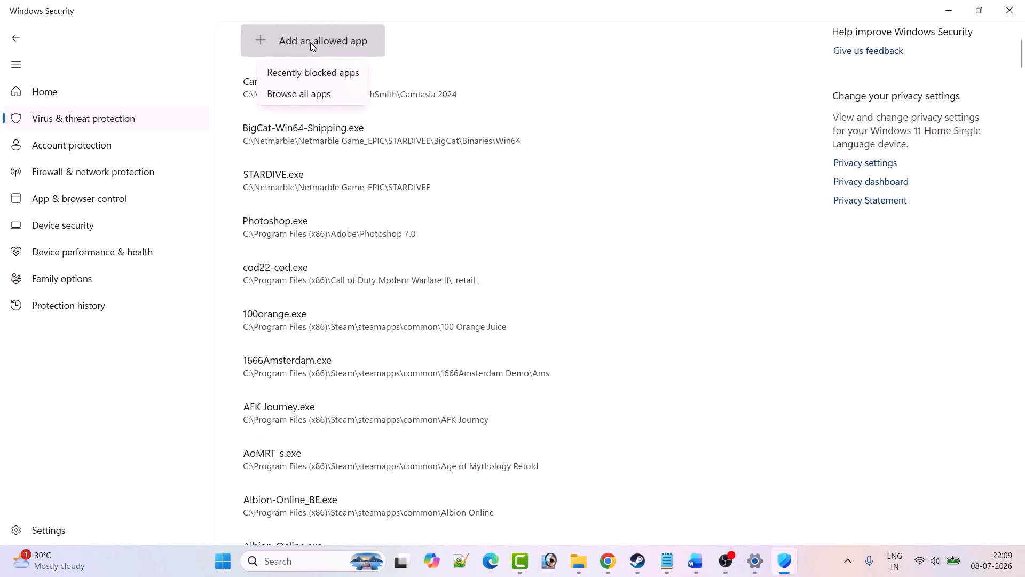
{"action": "left_click", "coordinate": [303, 92]}
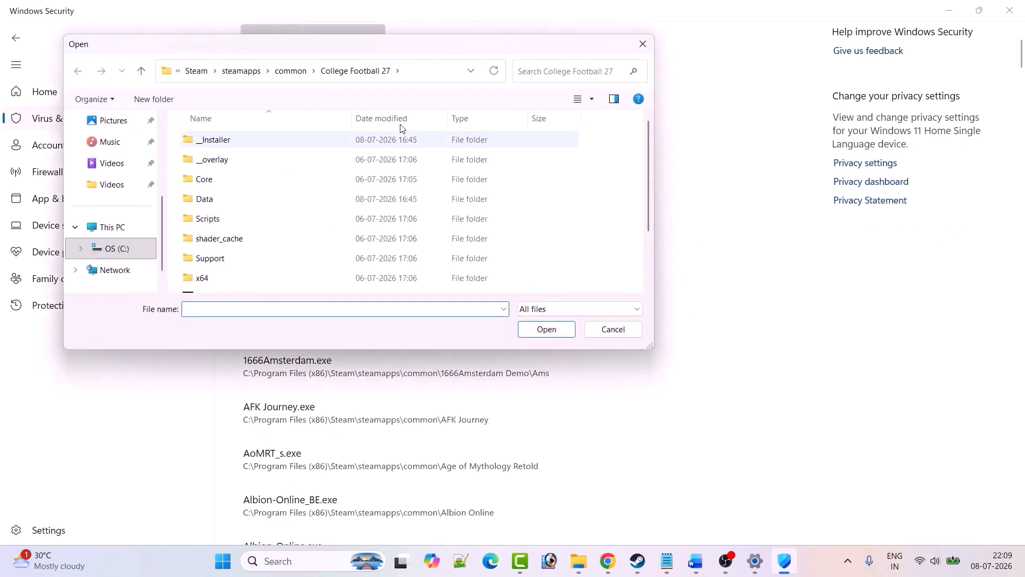
{"action": "left_click", "coordinate": [196, 70]}
{"action": "left_click", "coordinate": [200, 73]}
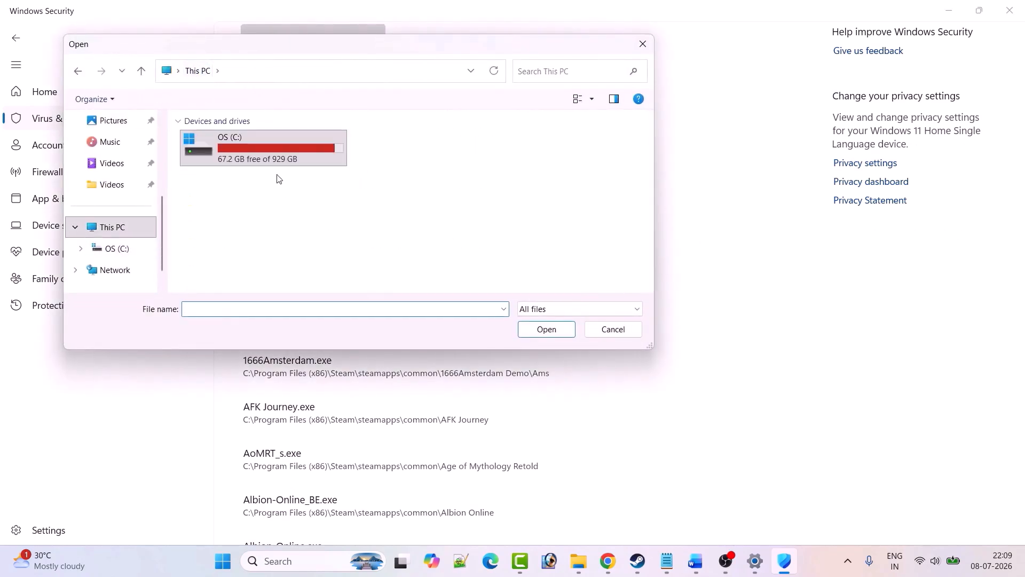
{"action": "double_click", "coordinate": [269, 154]}
- Open the Steam folder inside Program Files (x86) in the file selection dialog
{"action": "left_click", "coordinate": [224, 182]}
{"action": "key", "text": "p"}
{"action": "key", "text": "p"}
{"action": "key", "text": "p"}
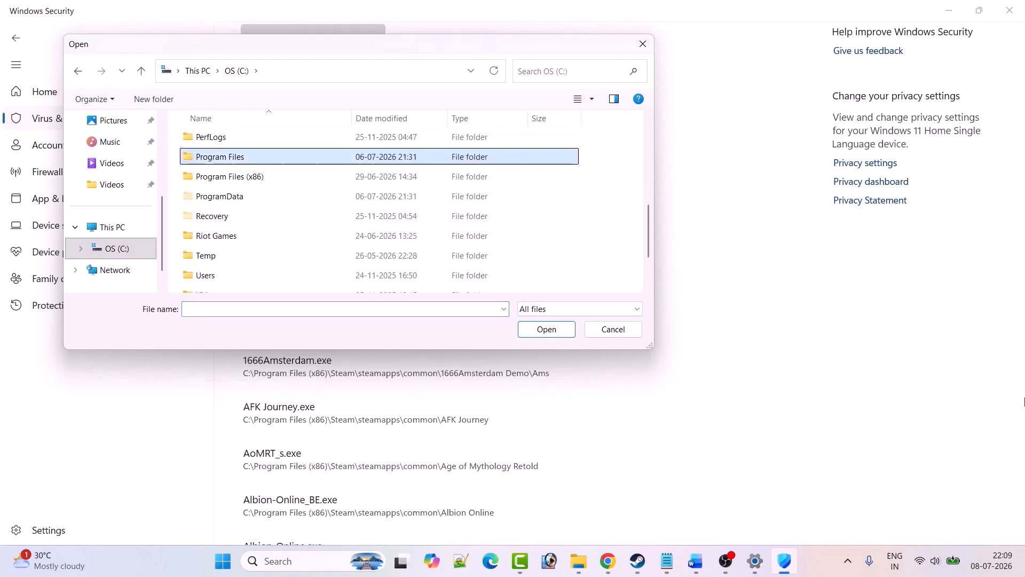
{"action": "key", "text": "Return"}
{"action": "key", "text": "s"}
{"action": "key", "text": "Return"}
- Open the Neverness to Everness folder inside steamapps\common for the allowed app selection
{"action": "key", "text": "s"}
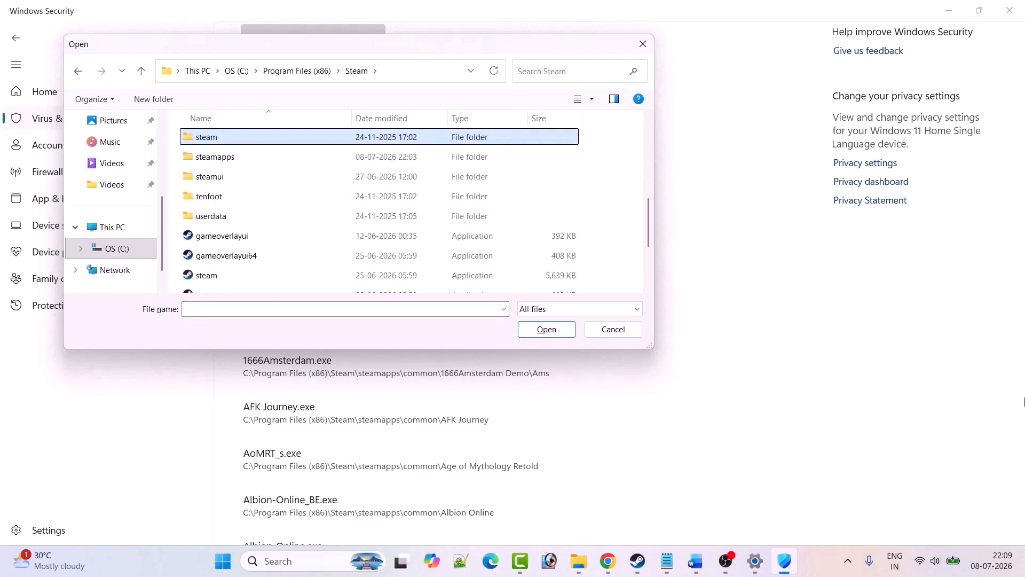
{"action": "key", "text": "s"}
{"action": "key", "text": "Return"}
{"action": "key", "text": "c"}
{"action": "key", "text": "Return"}
{"action": "key", "text": "n"}
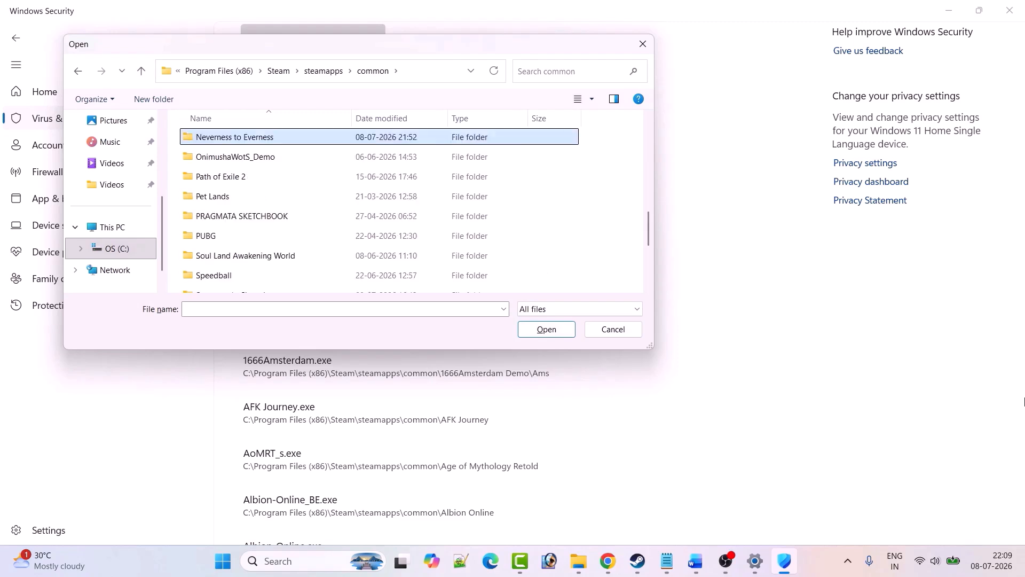
{"action": "key", "text": "Return"}
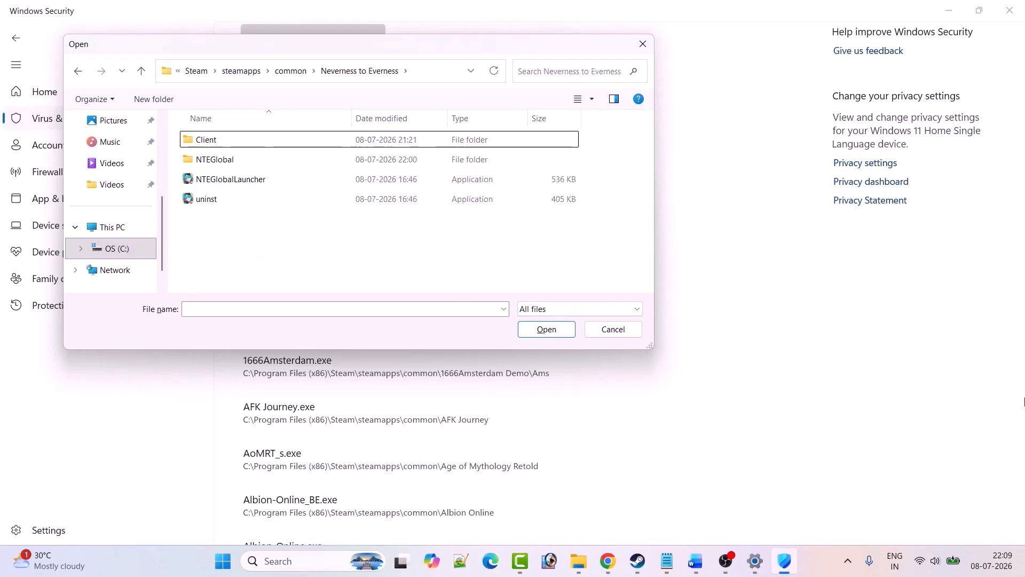
- Allow the NTEGlobalGame application from the NTEGlobal folder through Controlled folder access
{"action": "left_click", "coordinate": [238, 165]}
{"action": "double_click", "coordinate": [225, 167]}
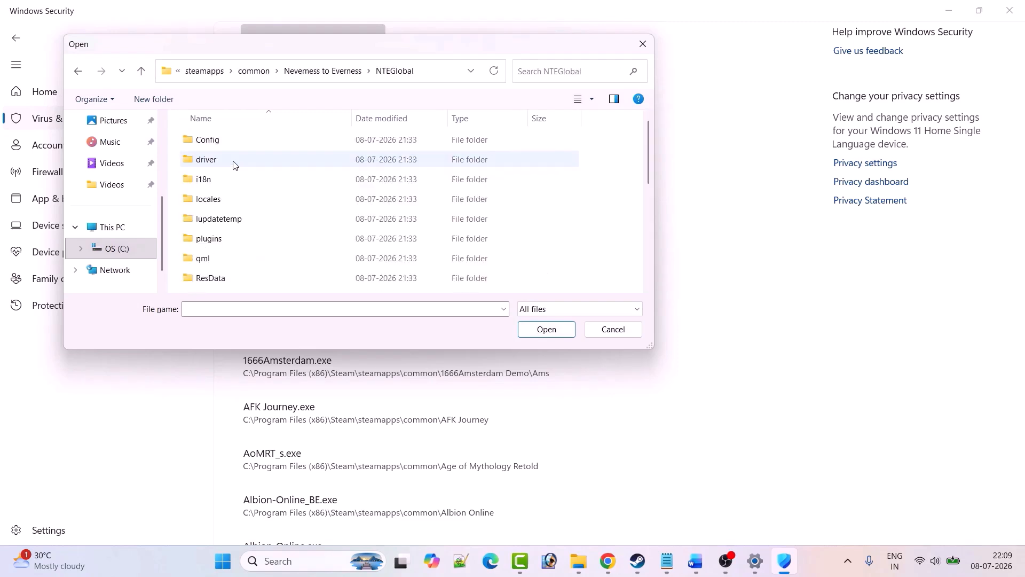
{"action": "scroll", "coordinate": [254, 235], "scroll_direction": "down", "scroll_amount": 3}
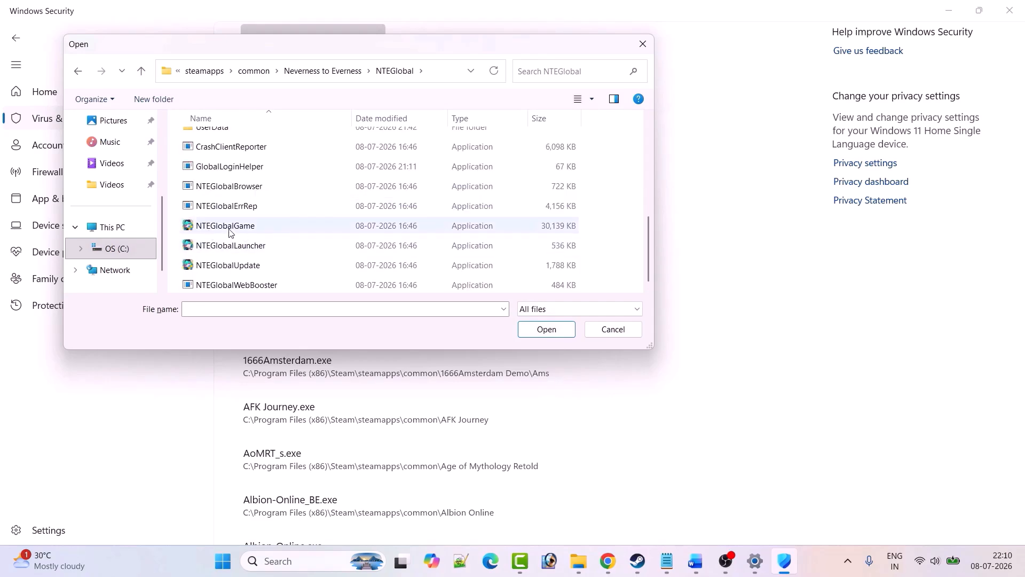
{"action": "left_click", "coordinate": [231, 231]}
{"action": "left_click", "coordinate": [545, 329]}
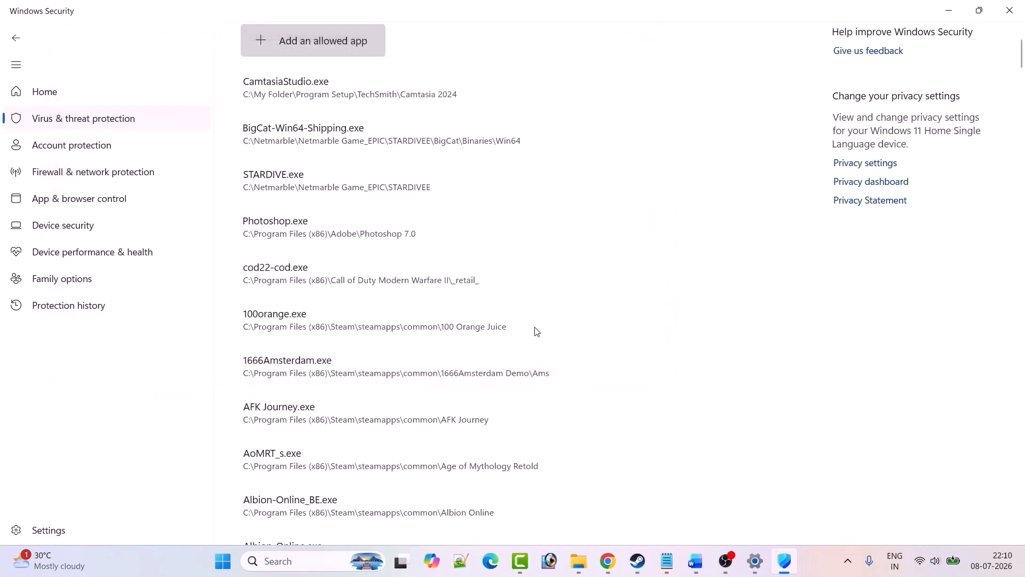
- Allow the NTEGlobalLauncher application from the NTEGlobal folder through Controlled folder access
{"action": "left_click", "coordinate": [262, 44]}
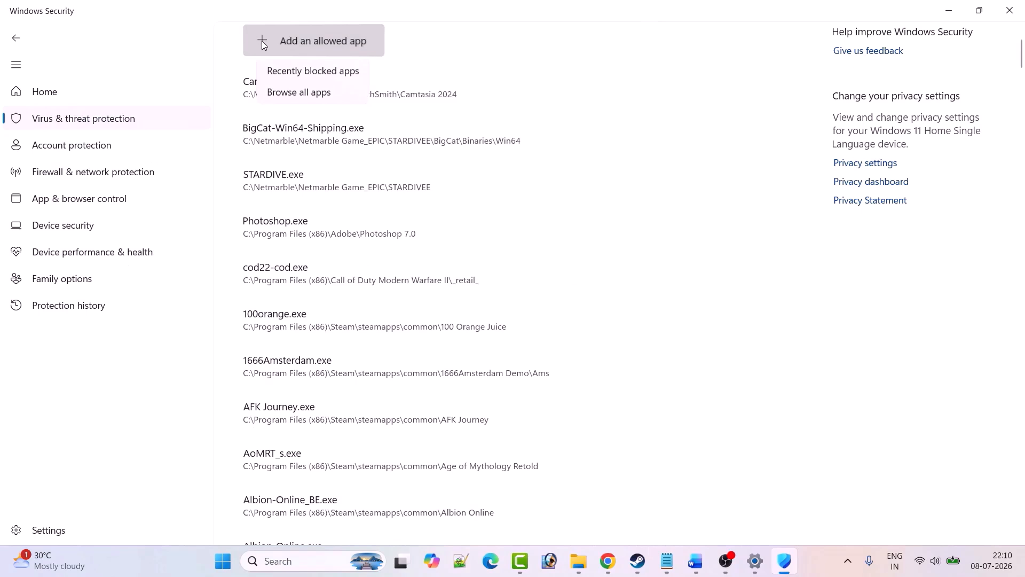
{"action": "left_click", "coordinate": [290, 92]}
{"action": "scroll", "coordinate": [285, 191], "scroll_direction": "down", "scroll_amount": 4}
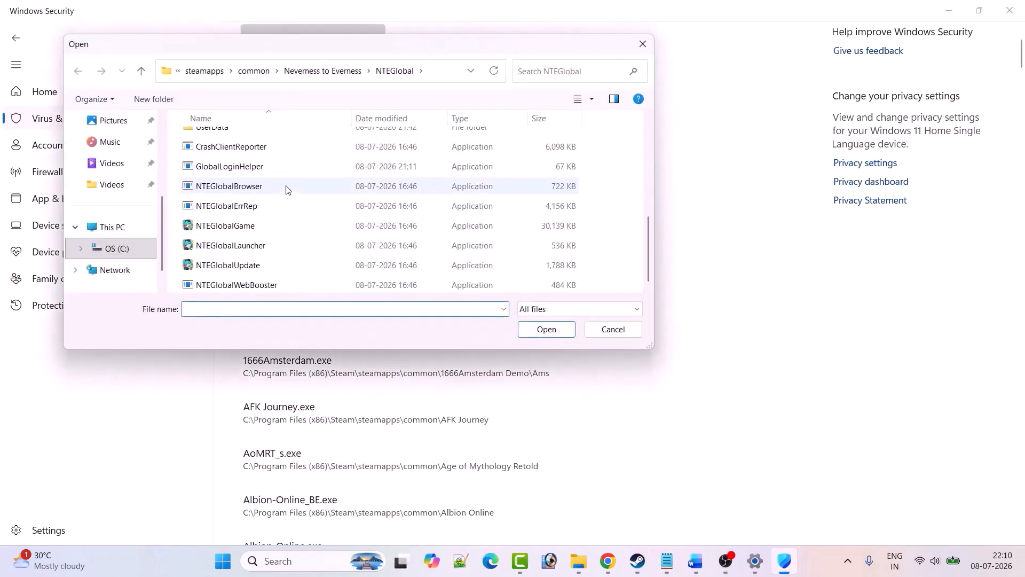
{"action": "left_click", "coordinate": [246, 251]}
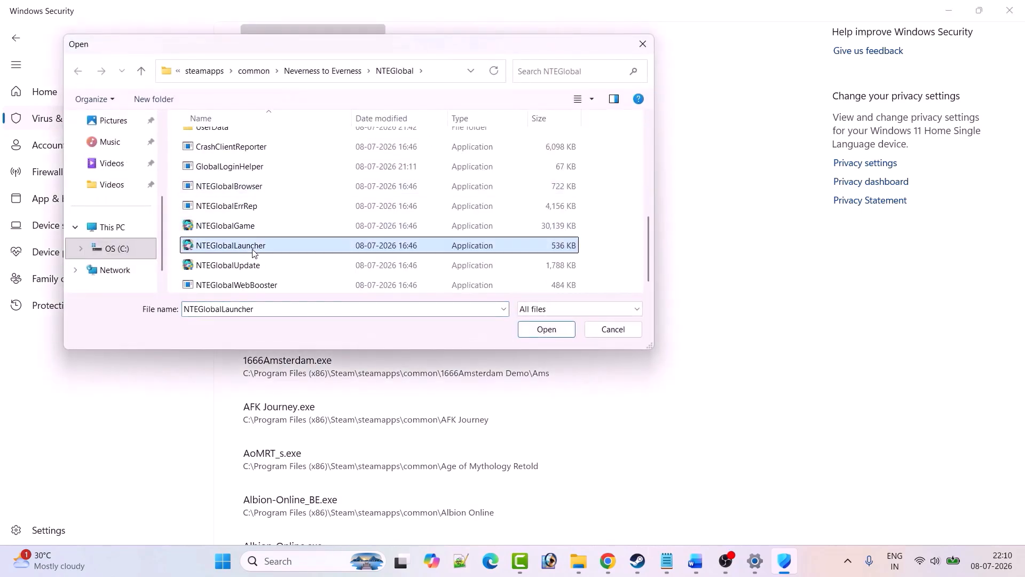
{"action": "left_click", "coordinate": [544, 329]}
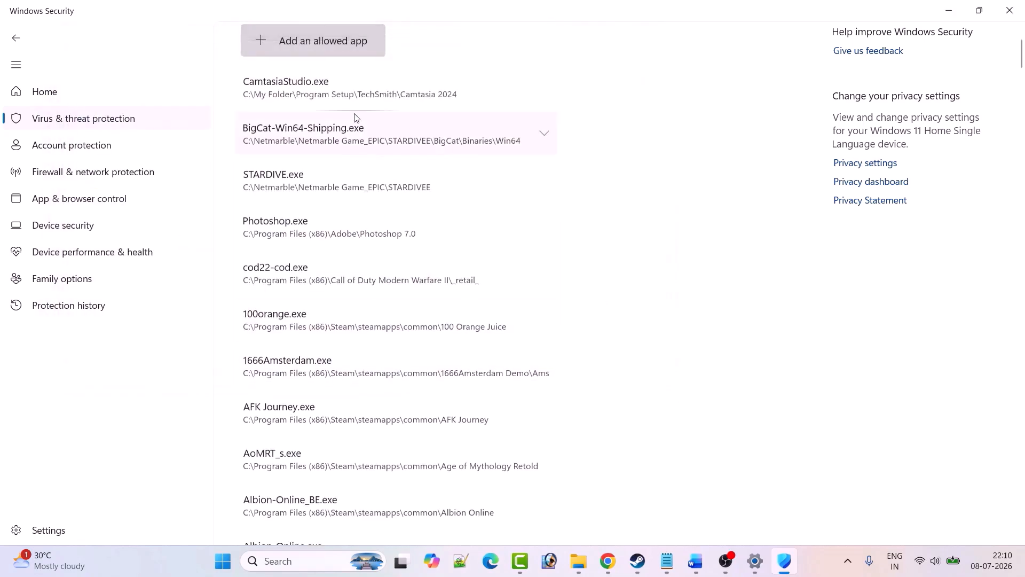
- Allow the HTGame application from the game's Client\WindowsNoEditor\HT\Binaries\Win64 folder through Controlled folder access
{"action": "left_click", "coordinate": [264, 40]}
{"action": "left_click", "coordinate": [313, 96]}
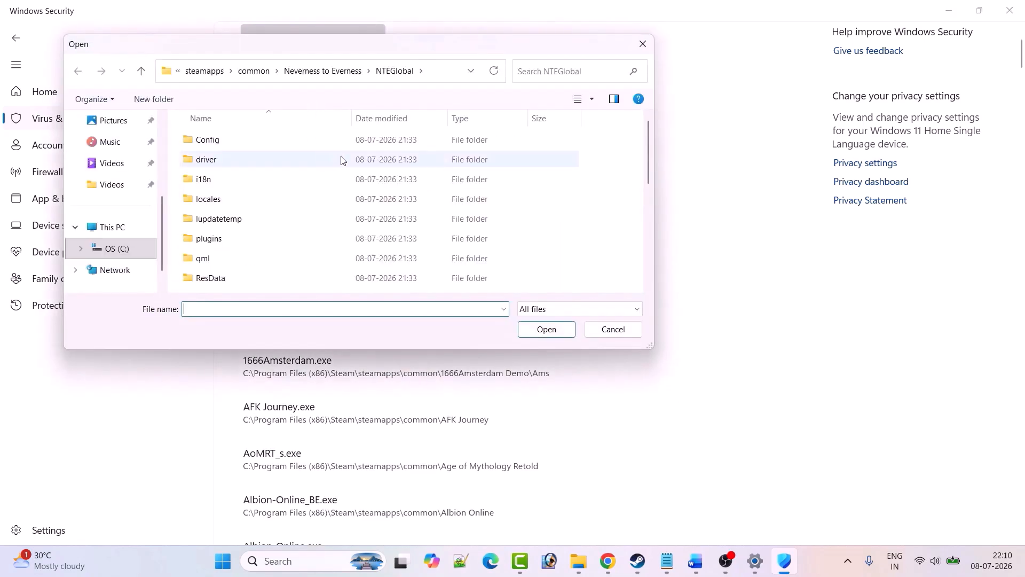
{"action": "left_click", "coordinate": [143, 70]}
{"action": "double_click", "coordinate": [208, 140]}
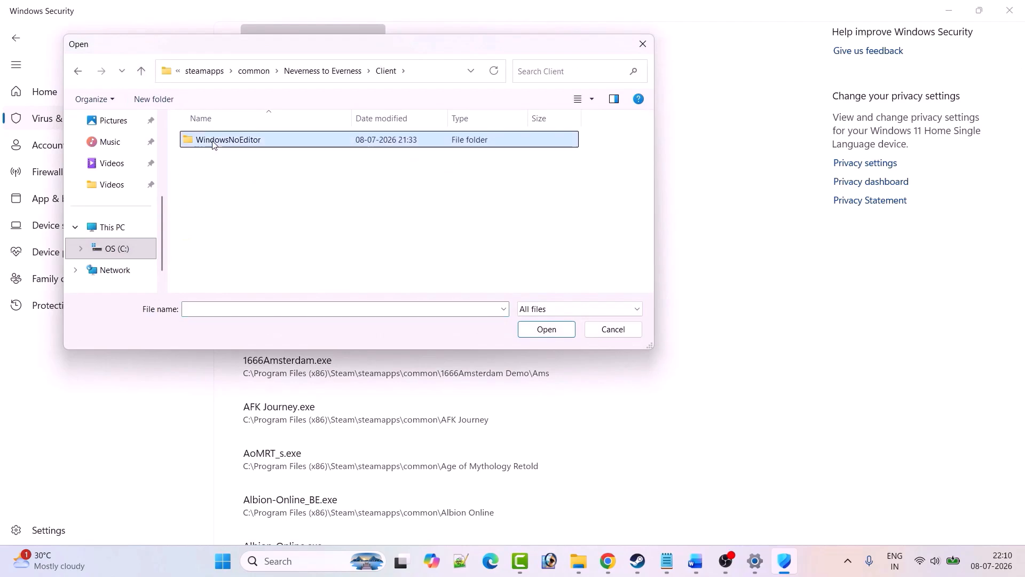
{"action": "double_click", "coordinate": [210, 141]}
{"action": "double_click", "coordinate": [210, 159]}
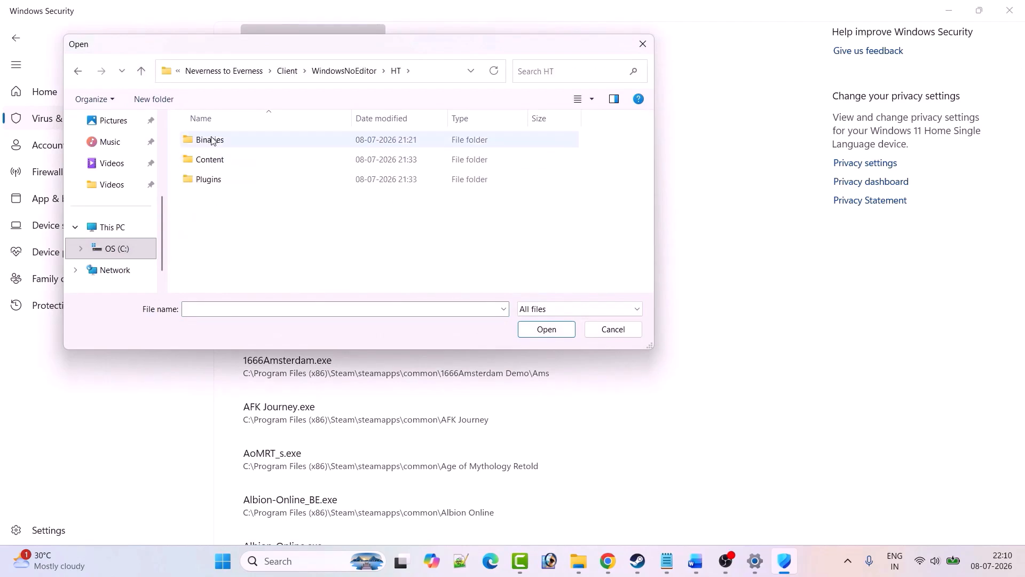
{"action": "double_click", "coordinate": [212, 140]}
{"action": "double_click", "coordinate": [213, 142]}
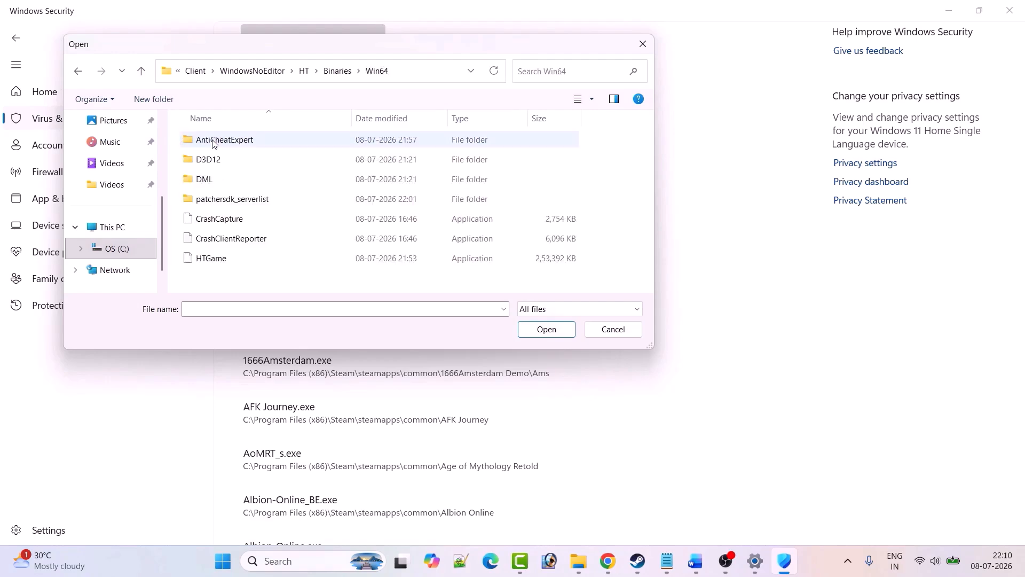
{"action": "left_click", "coordinate": [215, 259]}
{"action": "left_click", "coordinate": [545, 329]}
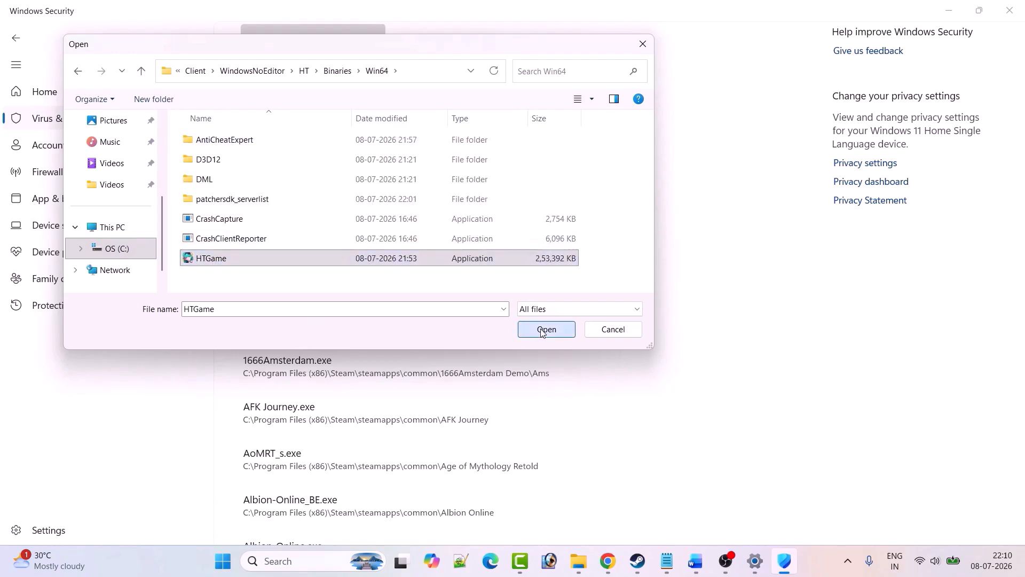
- Leave Controlled folder access and open the list of apps allowed through the firewall from Firewall & network protection
{"action": "left_click", "coordinate": [21, 39]}
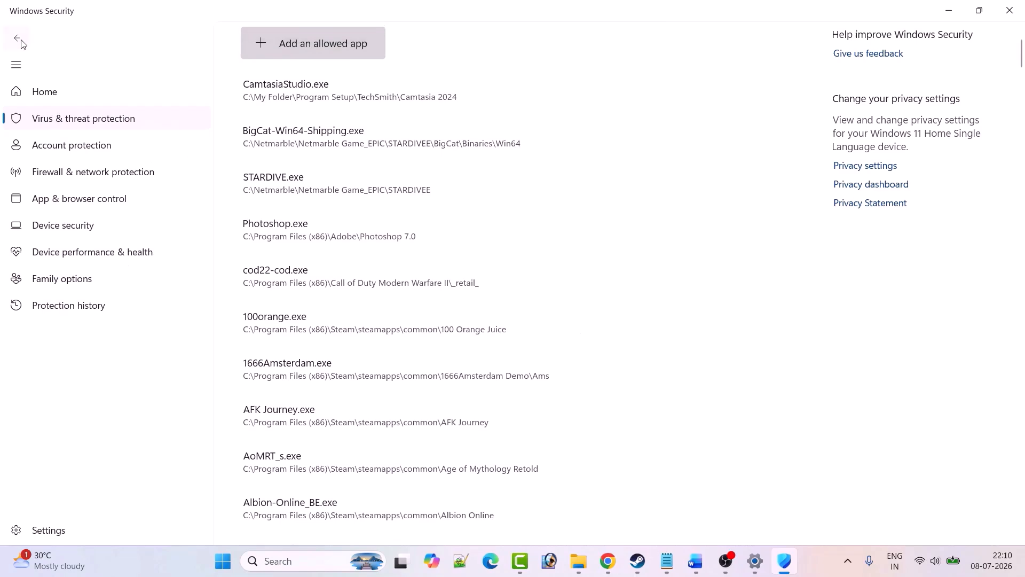
{"action": "left_click", "coordinate": [21, 40]}
{"action": "left_click", "coordinate": [22, 41]}
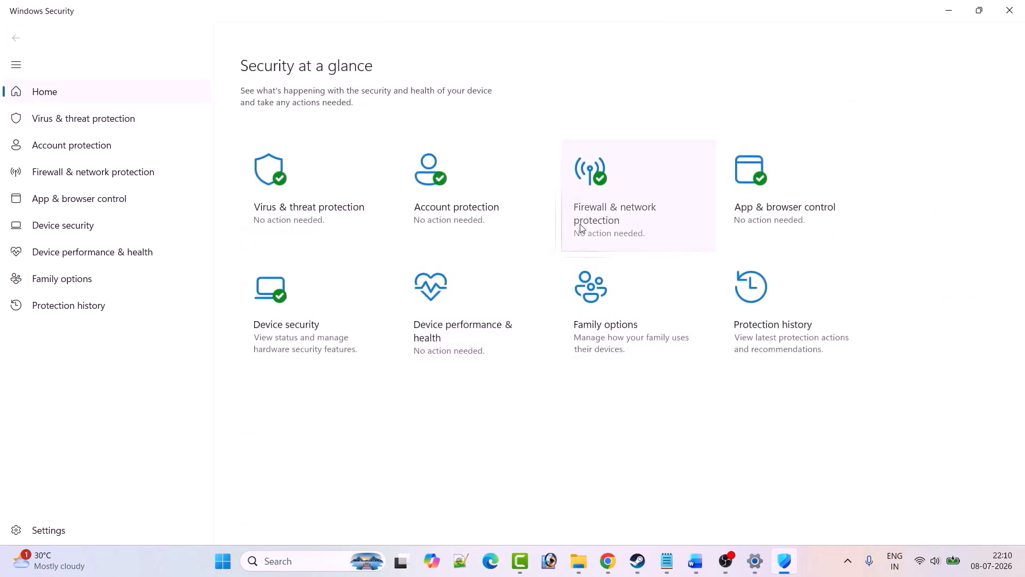
{"action": "left_click", "coordinate": [631, 222]}
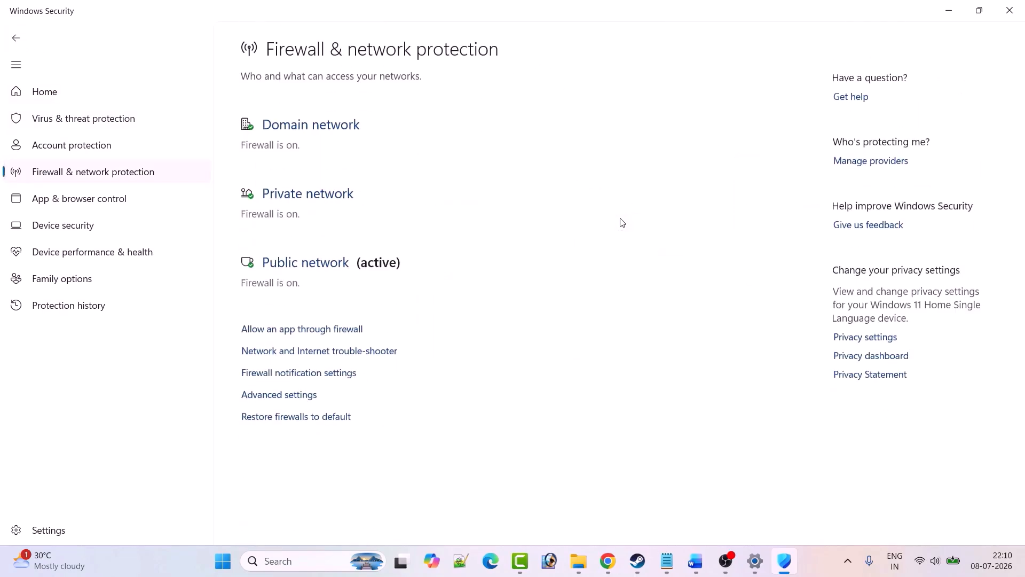
{"action": "left_click", "coordinate": [325, 334]}
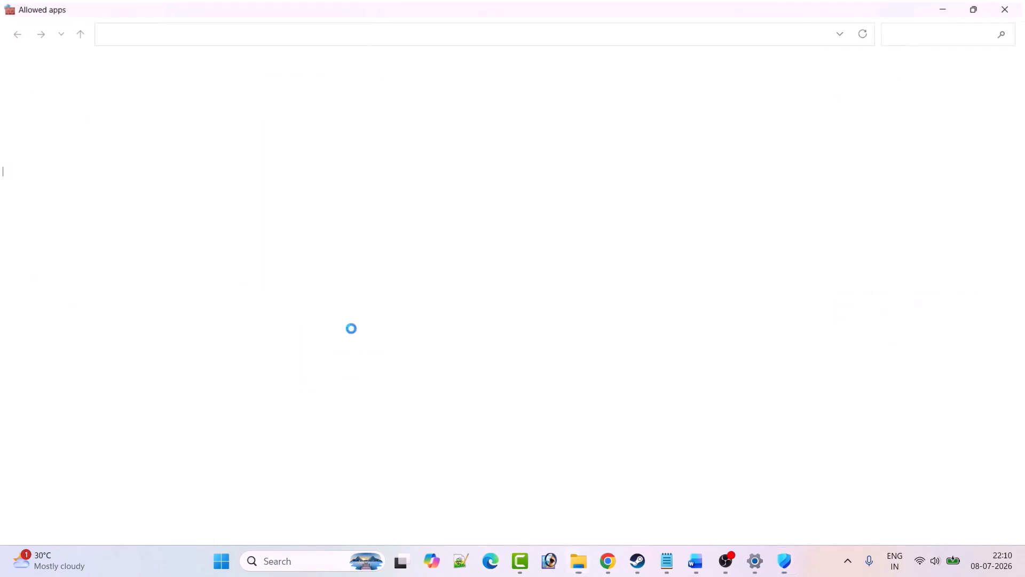
- Enable changes to the firewall's allowed apps and start adding another app, browsing to the root of the C: drive
{"action": "left_click", "coordinate": [687, 106]}
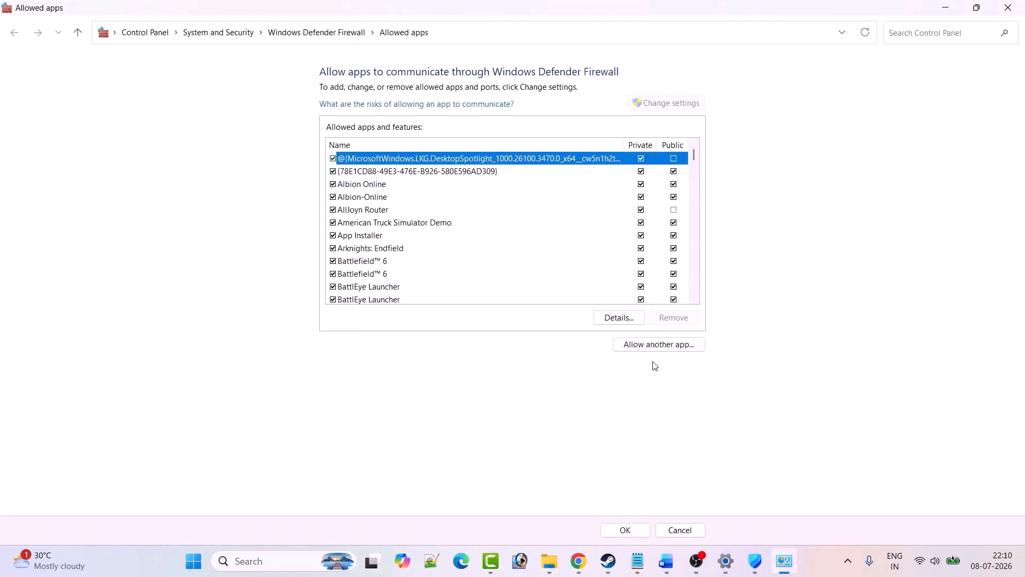
{"action": "left_click", "coordinate": [657, 345]}
{"action": "left_click", "coordinate": [603, 344]}
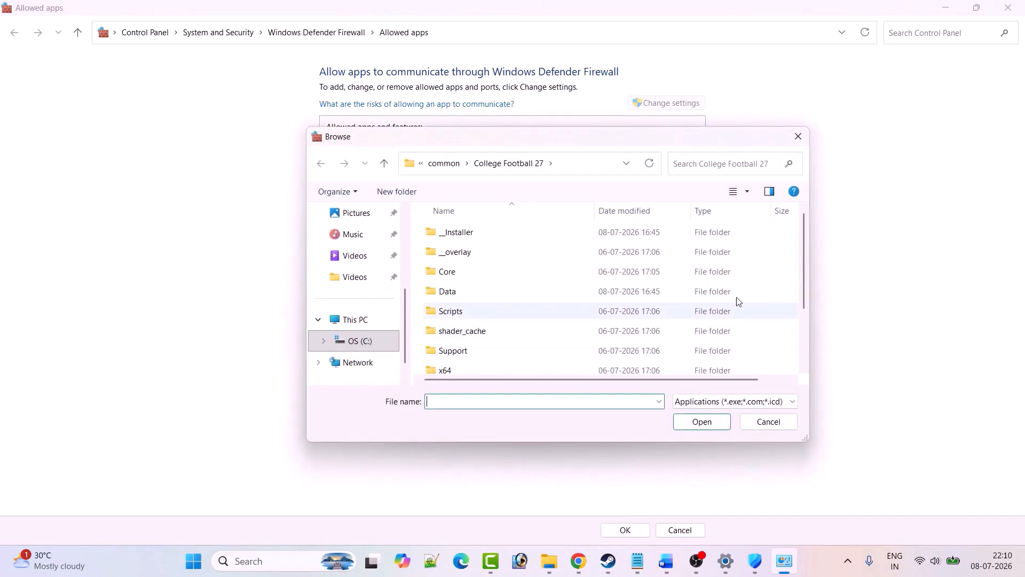
{"action": "left_click", "coordinate": [451, 168]}
{"action": "left_click", "coordinate": [443, 165]}
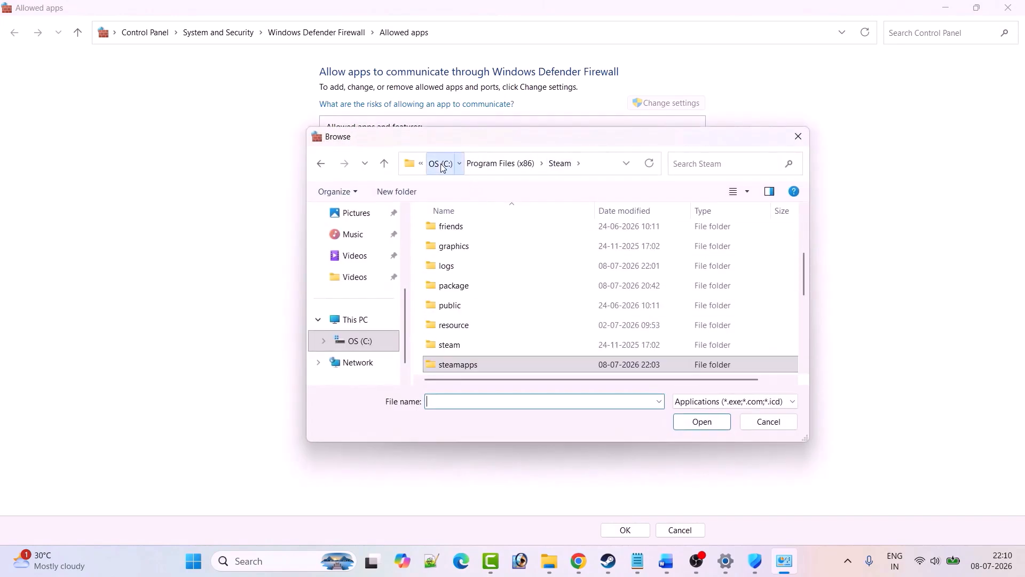
{"action": "left_click", "coordinate": [443, 165]}
{"action": "left_click", "coordinate": [443, 165]}
{"action": "double_click", "coordinate": [500, 256]}
{"action": "left_click", "coordinate": [475, 297]}
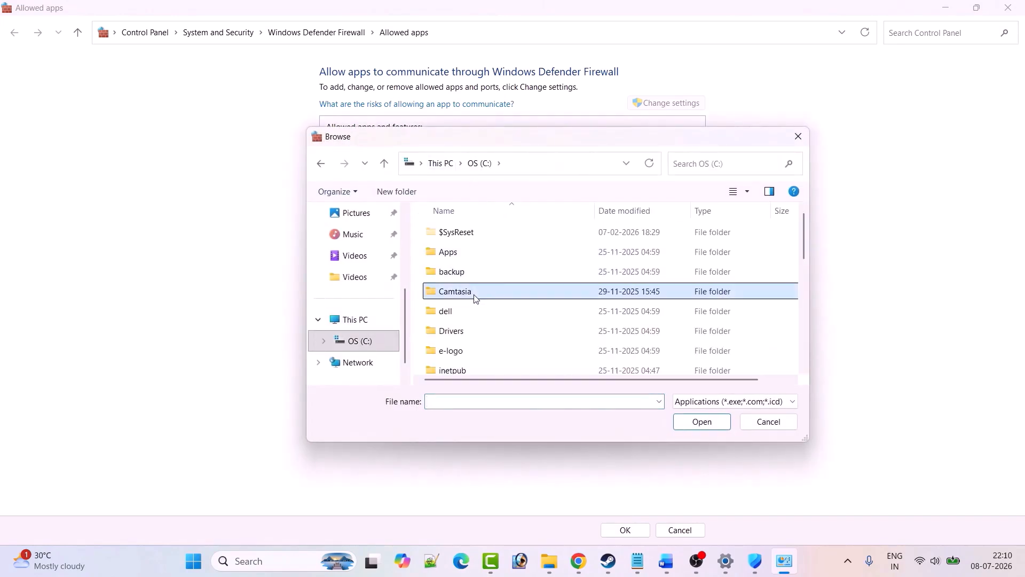
- Open the Steam folder inside Program Files (x86) while browsing for the firewall app
{"action": "key", "text": "p"}
{"action": "key", "text": "p"}
{"action": "key", "text": "p"}
{"action": "key", "text": "Return"}
{"action": "key", "text": "s"}
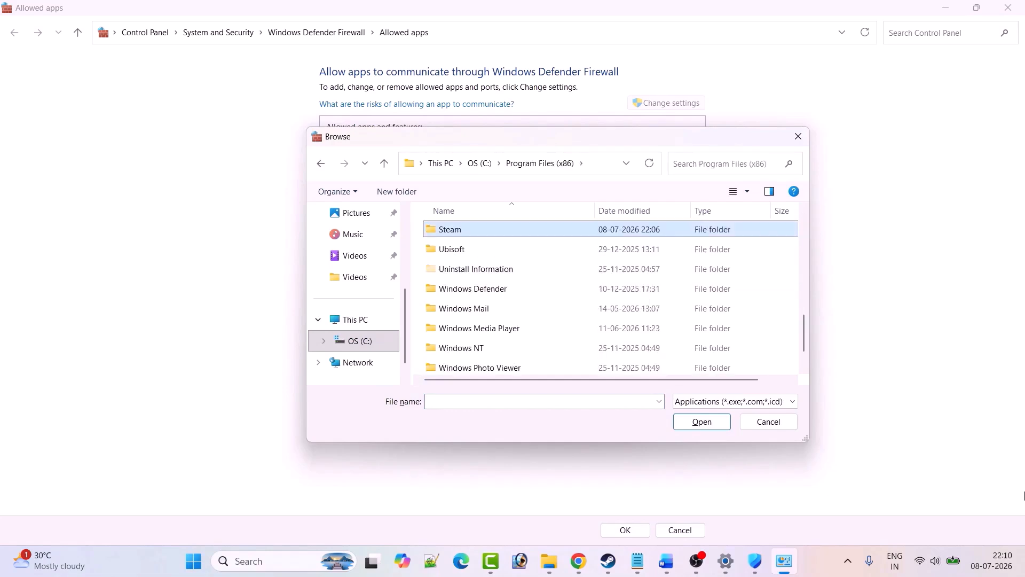
{"action": "key", "text": "Return"}
- Open the Neverness to Everness folder inside steamapps\common for the firewall app selection
{"action": "key", "text": "s"}
{"action": "key", "text": "s"}
{"action": "key", "text": "s"}
{"action": "key", "text": "Return"}
{"action": "key", "text": "Return"}
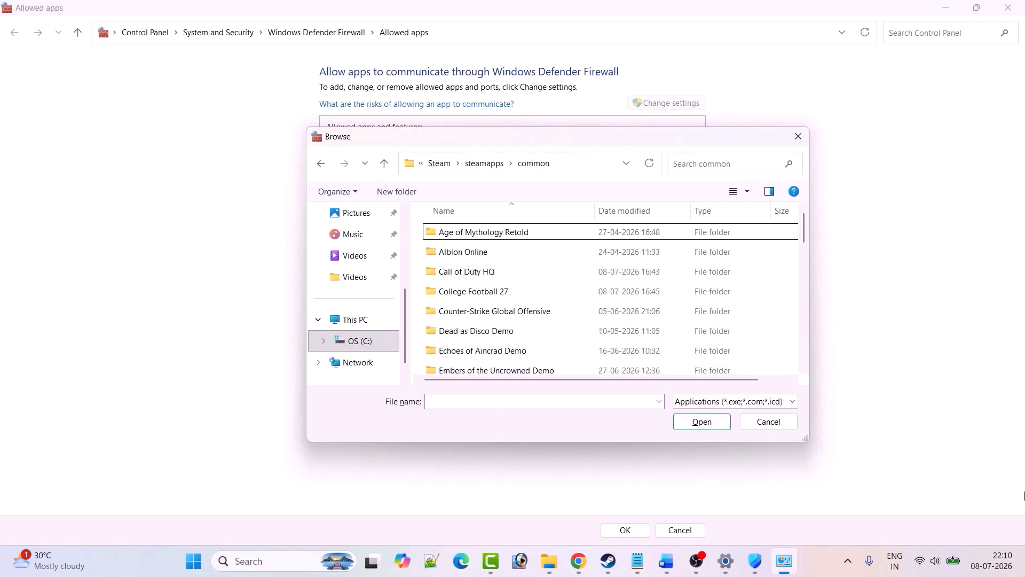
{"action": "key", "text": "n"}
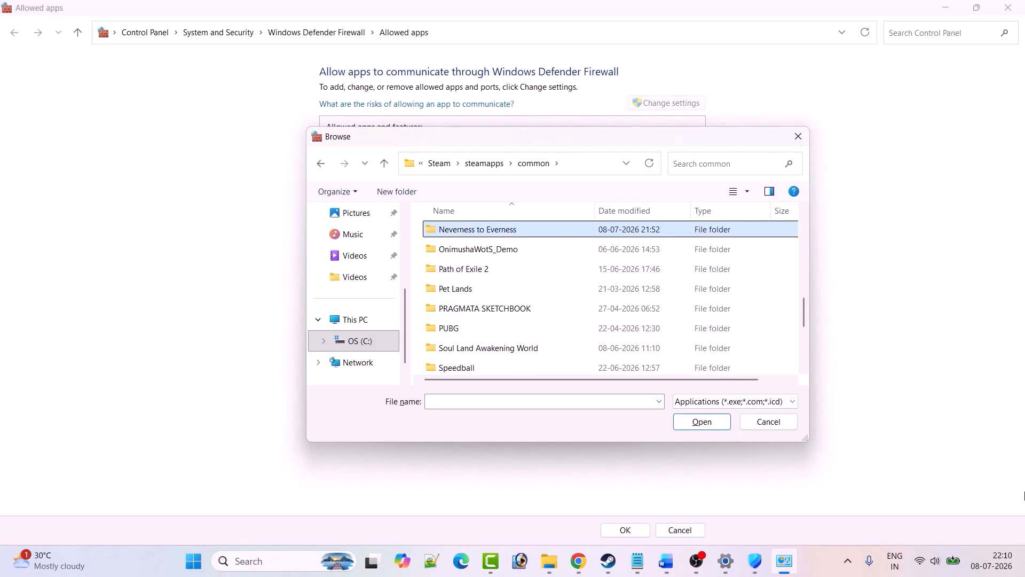
{"action": "key", "text": "Return"}
- Try to add the NTEGlobalGame application from the NTEGlobal folder to the firewall's allowed apps
{"action": "double_click", "coordinate": [459, 252]}
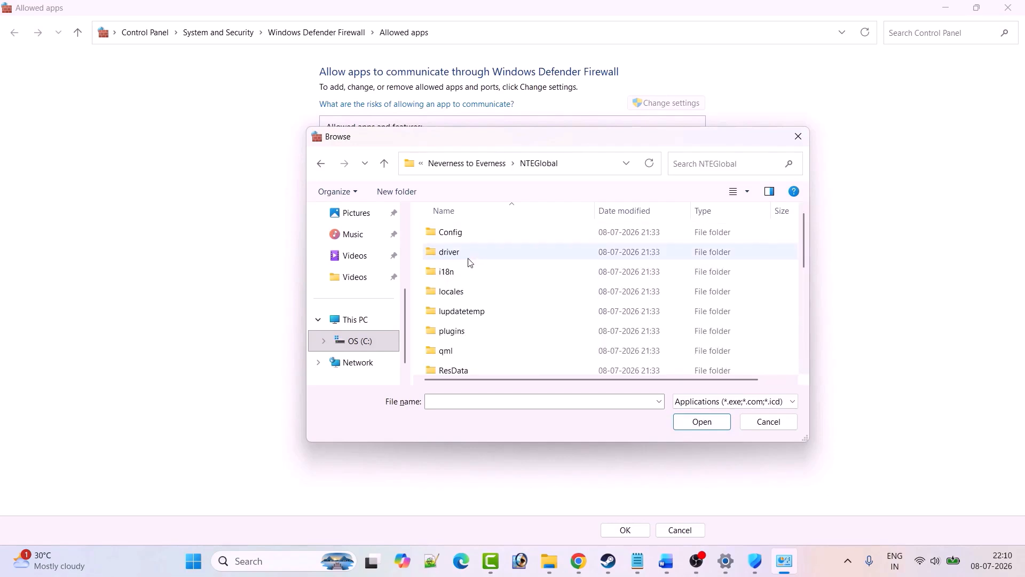
{"action": "scroll", "coordinate": [482, 355], "scroll_direction": "down", "scroll_amount": 5}
{"action": "left_click", "coordinate": [480, 309]}
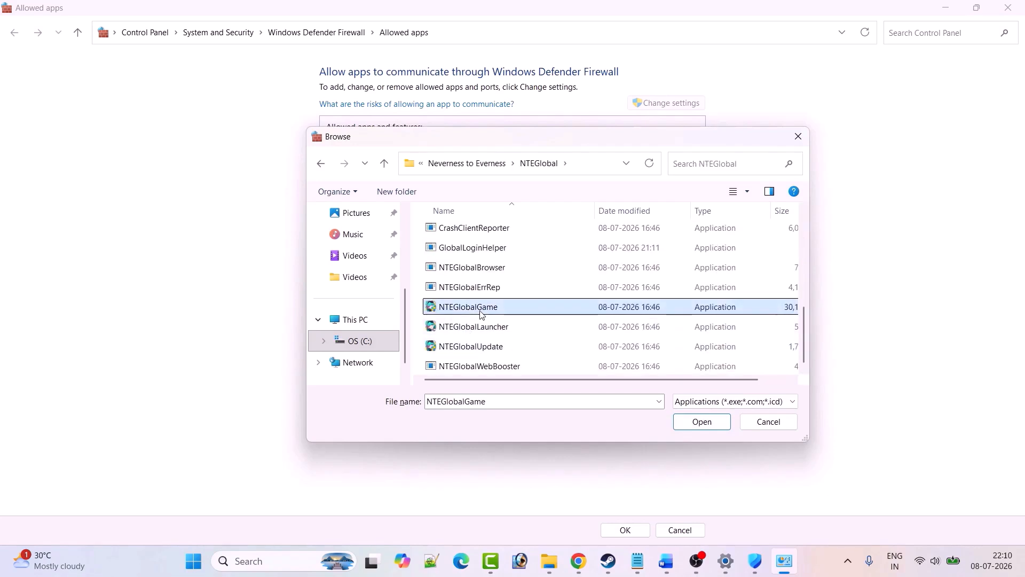
{"action": "left_click", "coordinate": [706, 428]}
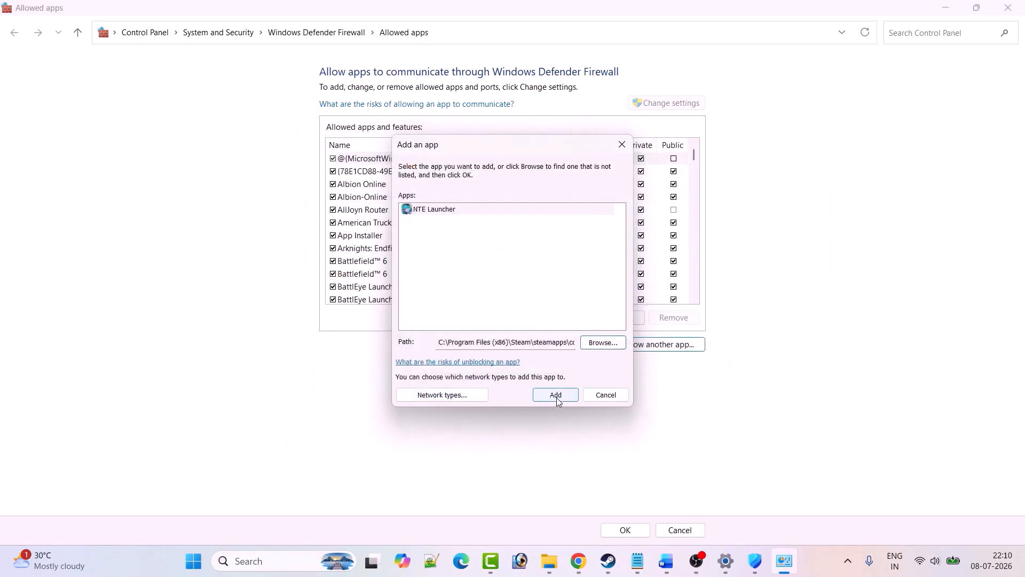
{"action": "left_click", "coordinate": [556, 396]}
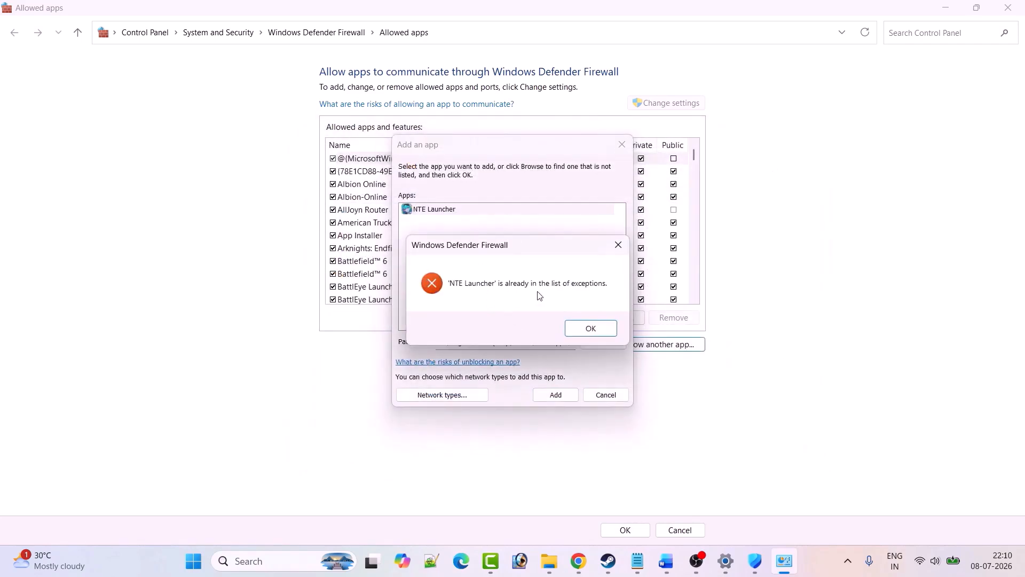
{"action": "left_click", "coordinate": [576, 325]}
- Try to add the NTEGlobalLauncher application from the NTEGlobal folder to the firewall's allowed apps
{"action": "left_click", "coordinate": [600, 342]}
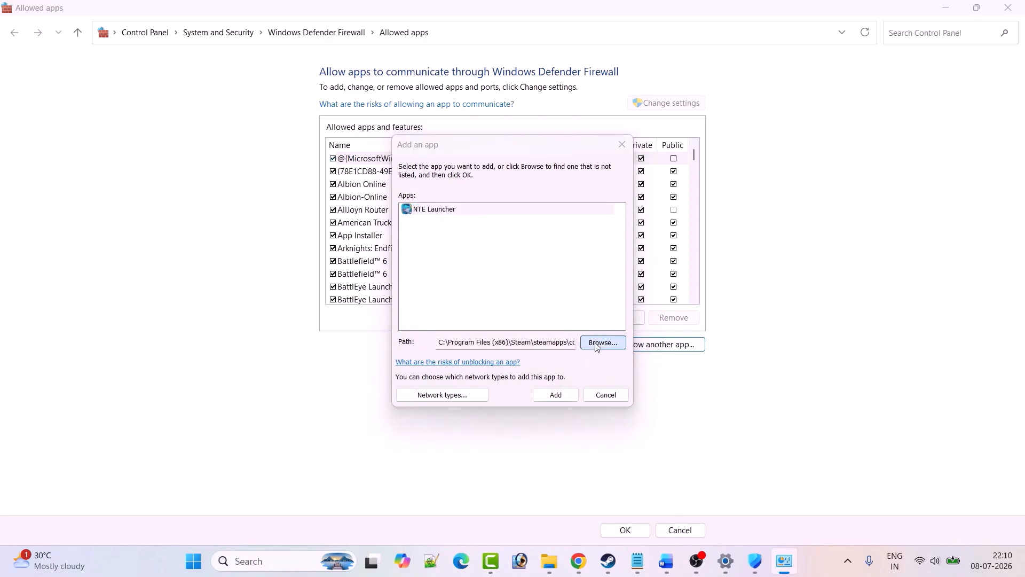
{"action": "scroll", "coordinate": [540, 310], "scroll_direction": "down", "scroll_amount": 5}
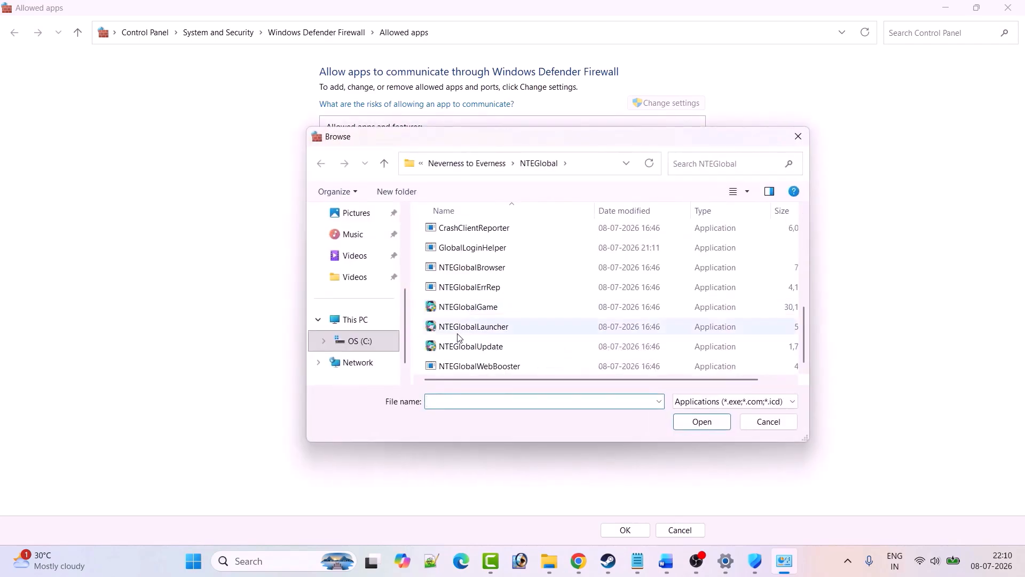
{"action": "left_click", "coordinate": [488, 331]}
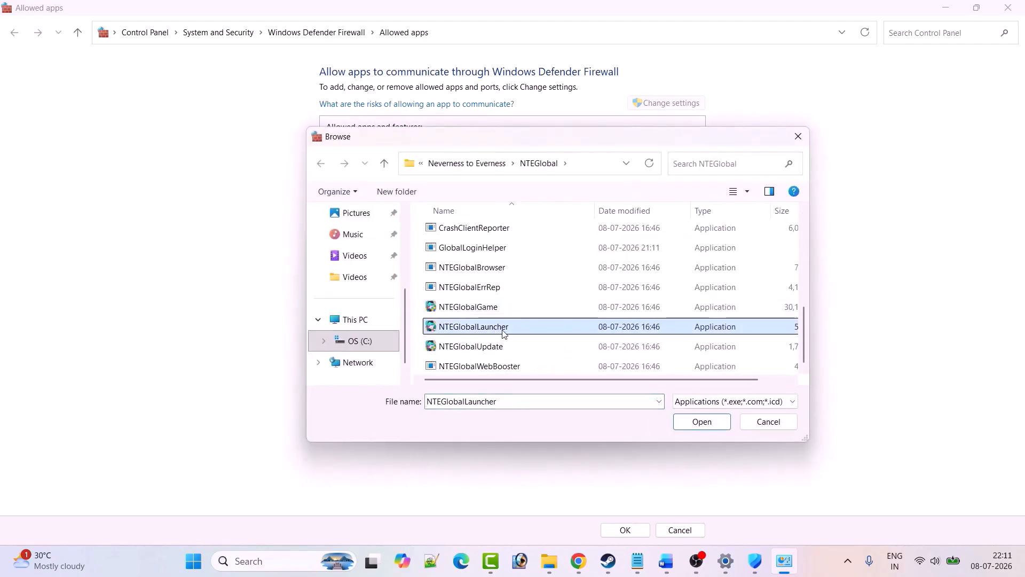
{"action": "left_click", "coordinate": [697, 422]}
{"action": "left_click", "coordinate": [555, 394]}
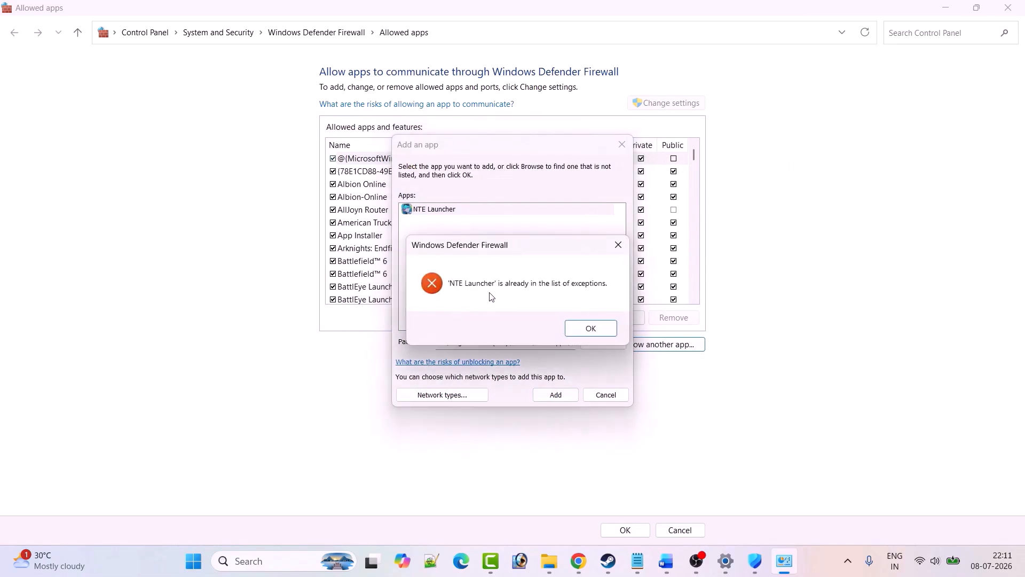
{"action": "left_click", "coordinate": [590, 327]}
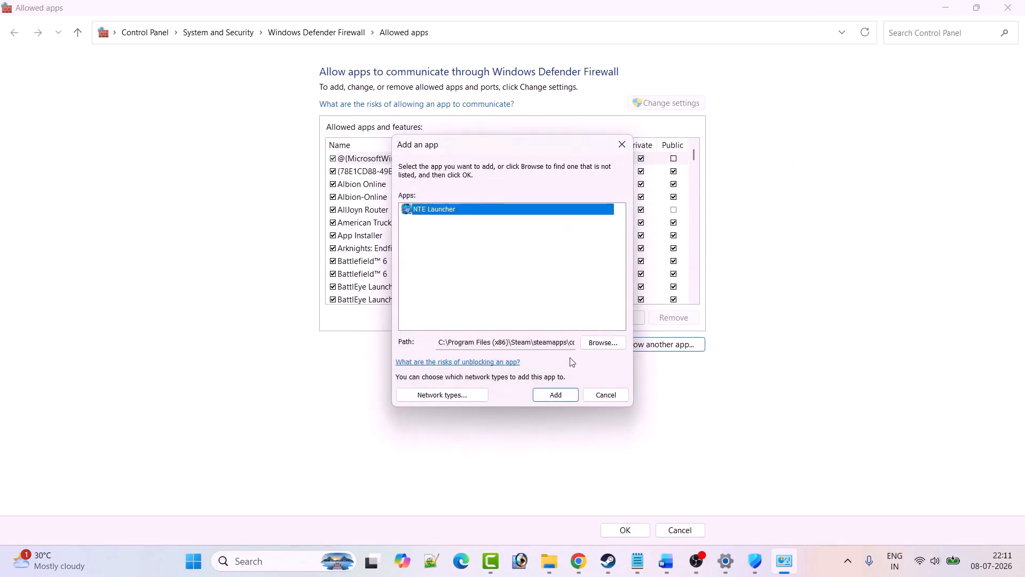
- Try to add the HTGame application from Client\WindowsNoEditor\HT\Binaries\Win64 to the firewall's allowed apps
{"action": "left_click", "coordinate": [601, 342]}
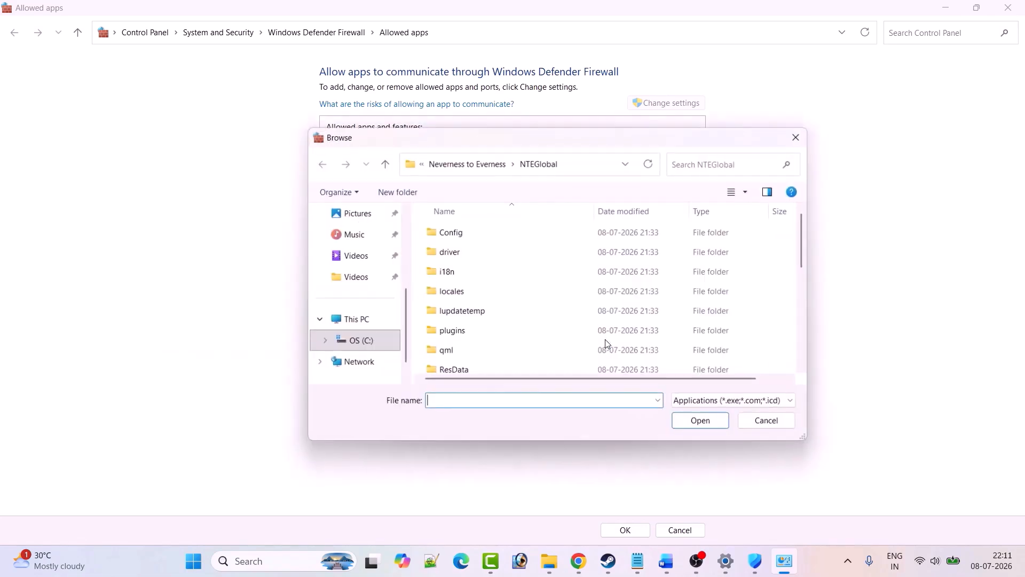
{"action": "left_click", "coordinate": [386, 165]}
{"action": "double_click", "coordinate": [473, 233]}
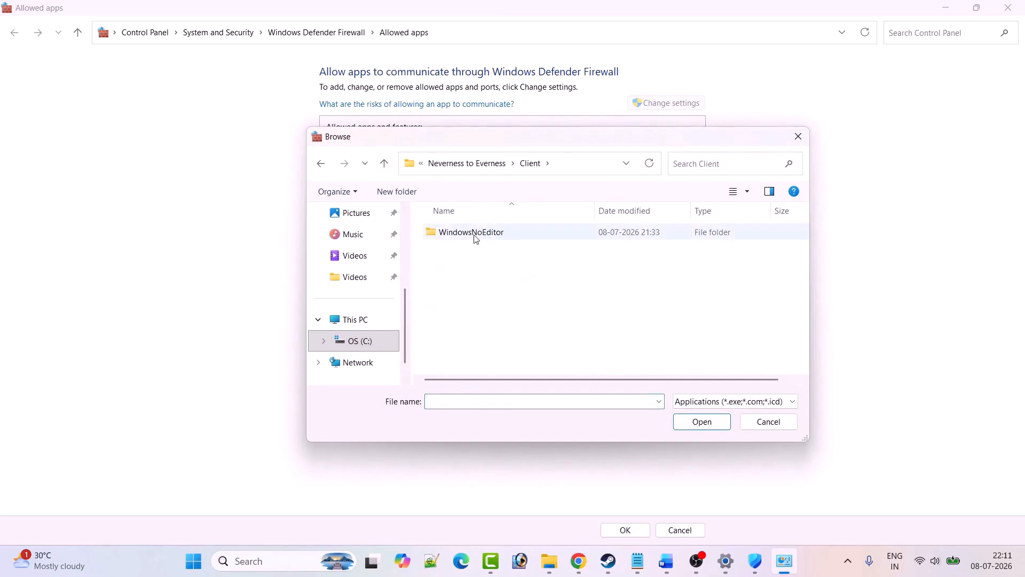
{"action": "double_click", "coordinate": [475, 234]}
{"action": "double_click", "coordinate": [465, 251]}
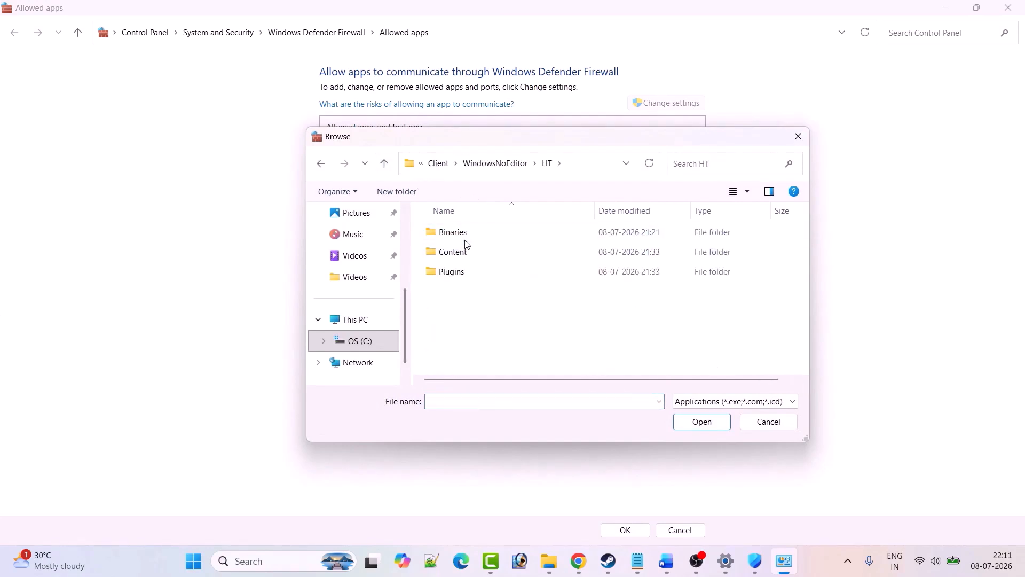
{"action": "double_click", "coordinate": [466, 235]}
{"action": "double_click", "coordinate": [466, 238]}
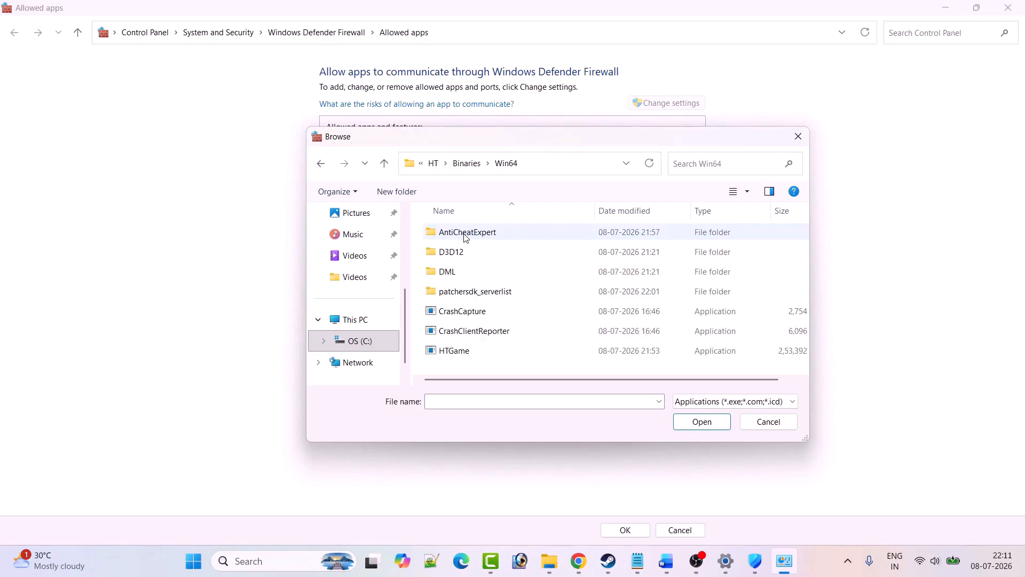
{"action": "left_click", "coordinate": [460, 354]}
{"action": "left_click", "coordinate": [693, 421]}
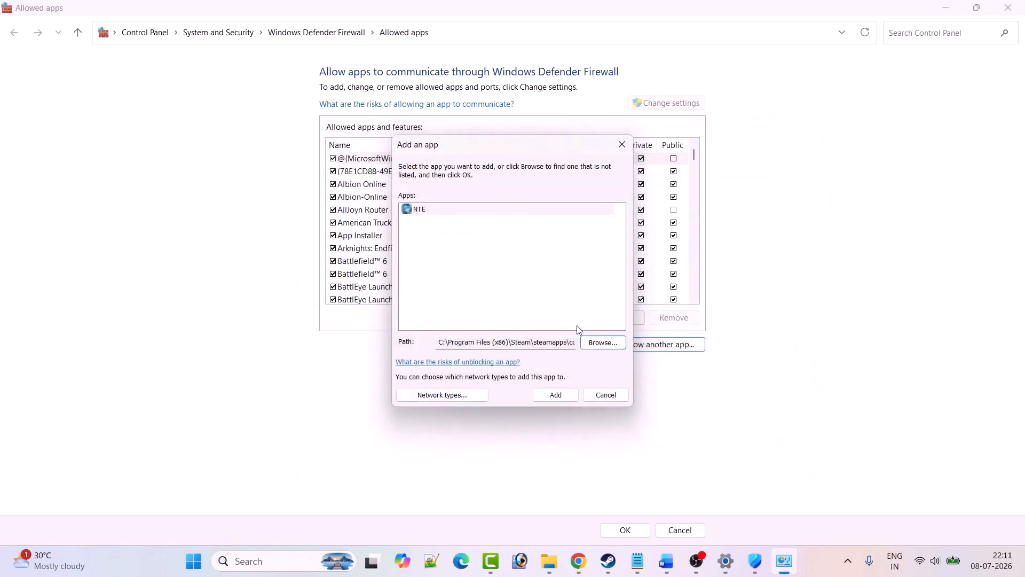
{"action": "left_click", "coordinate": [543, 398]}
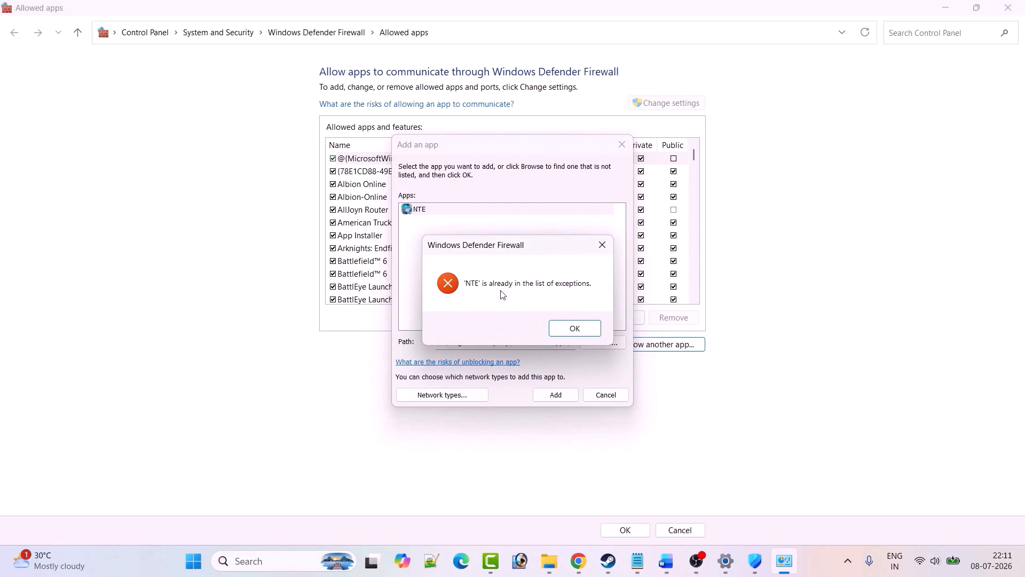
- Allow both NTE Launcher entries through the firewall on private networks and save the allowed apps list
{"action": "left_click", "coordinate": [573, 330]}
{"action": "left_click", "coordinate": [628, 144]}
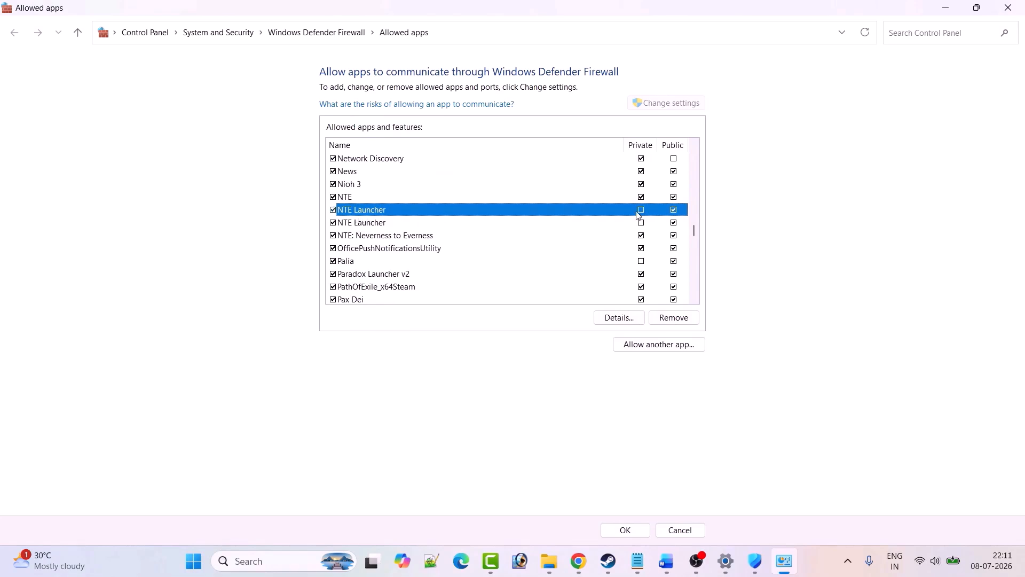
{"action": "left_click", "coordinate": [374, 223]}
{"action": "left_click", "coordinate": [372, 237]}
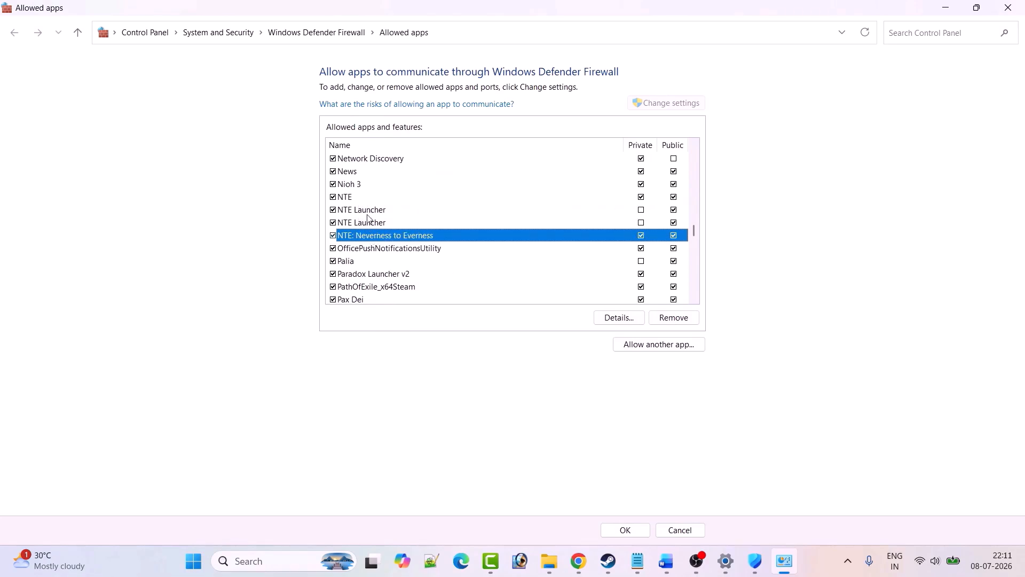
{"action": "left_click", "coordinate": [641, 210]}
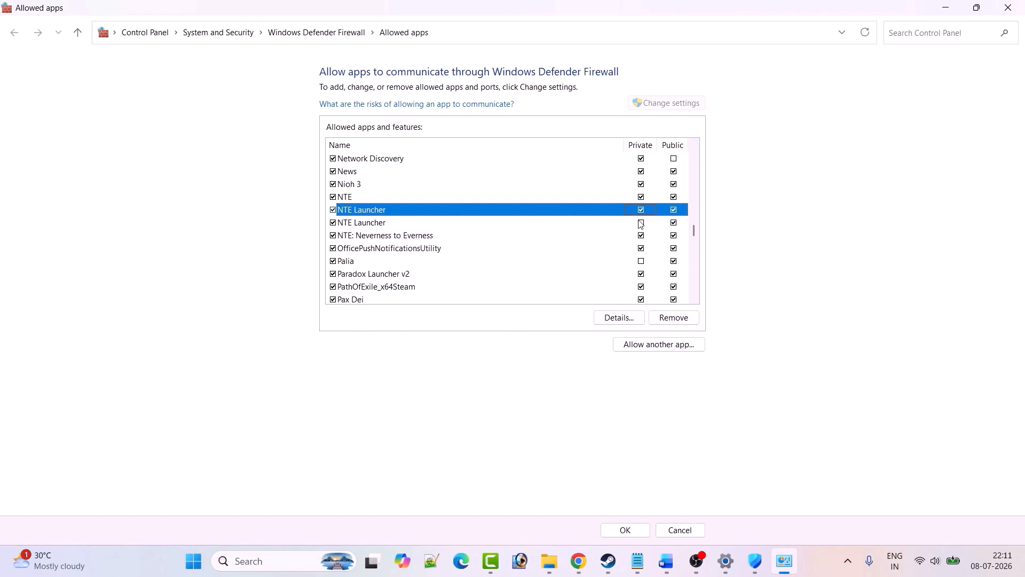
{"action": "left_click", "coordinate": [641, 223]}
{"action": "left_click", "coordinate": [448, 238]}
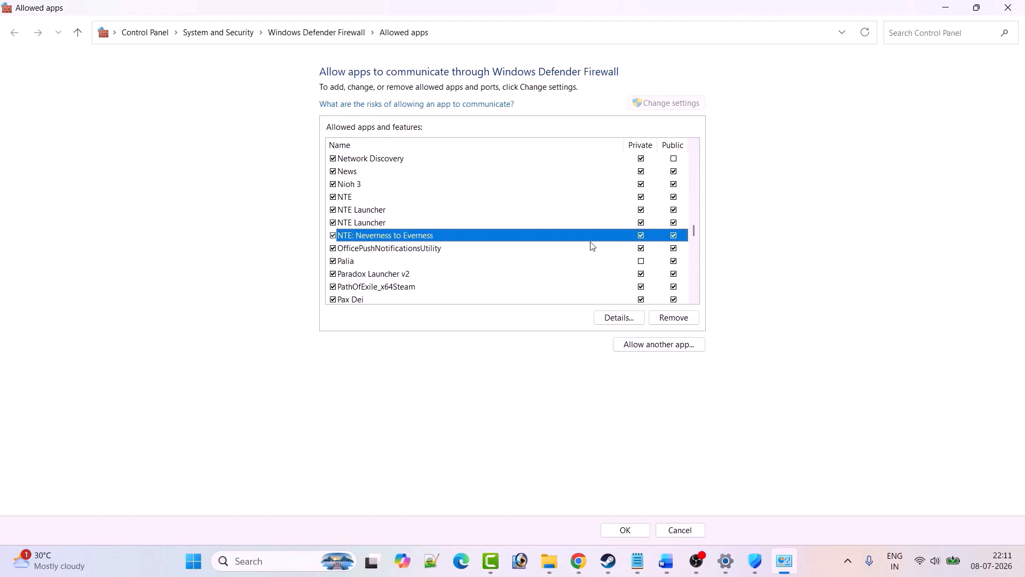
{"action": "left_click", "coordinate": [624, 530]}
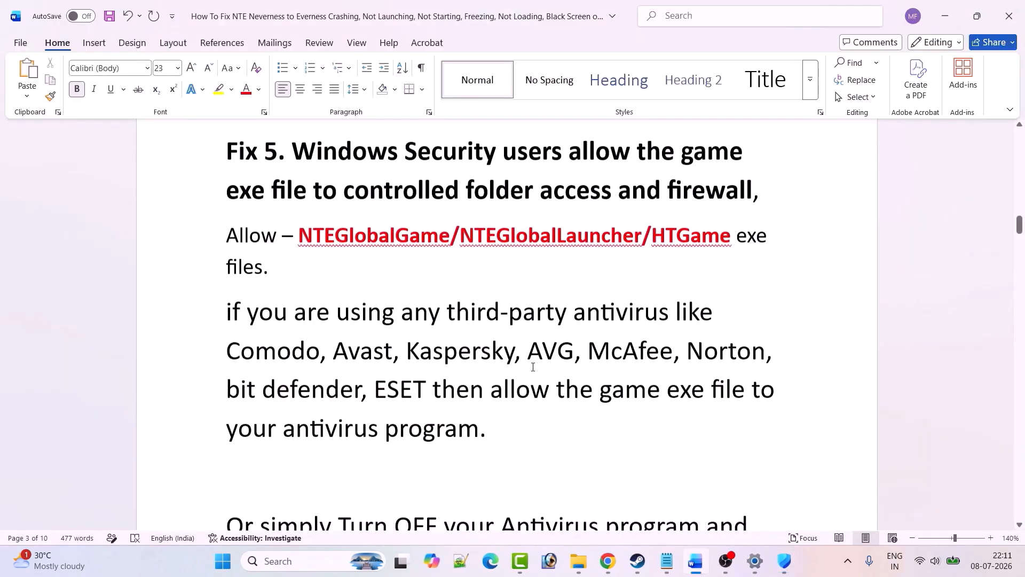
- Open the Microsoft Visual C++ Redistributable page from the link under Fix 6 in the Word document
{"action": "scroll", "coordinate": [533, 364], "scroll_direction": "down", "scroll_amount": 1}
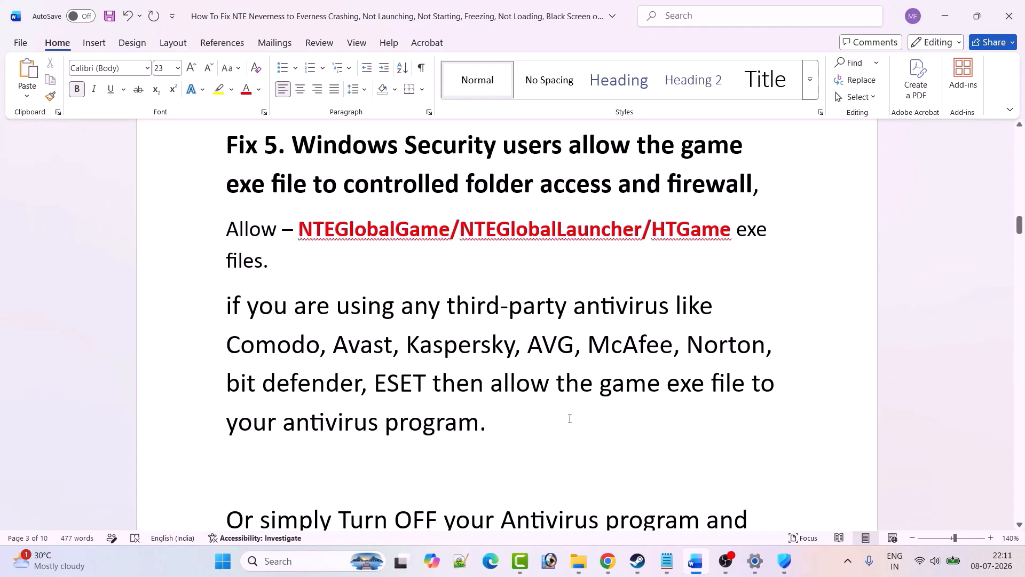
{"action": "scroll", "coordinate": [570, 418], "scroll_direction": "down", "scroll_amount": 3}
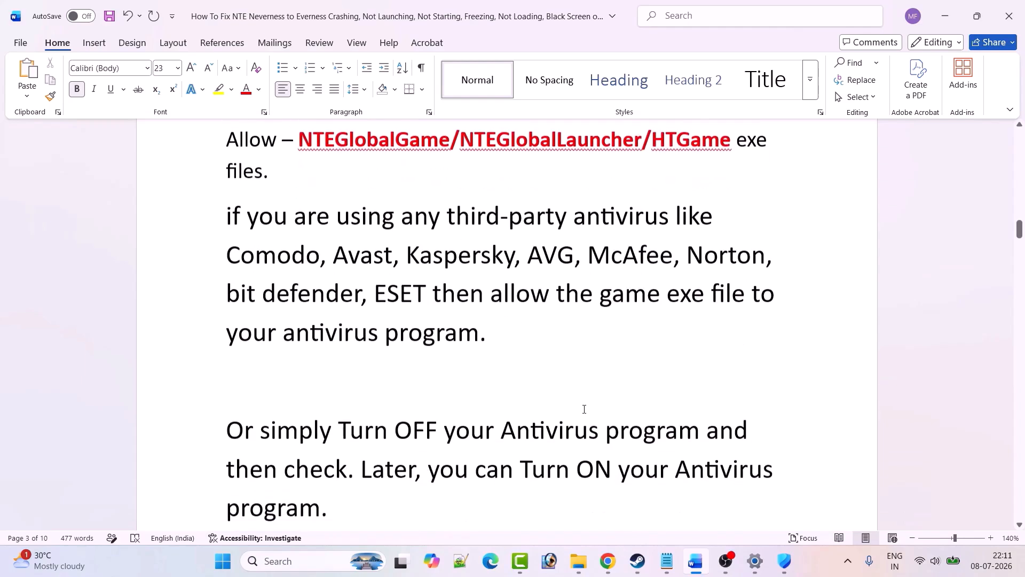
{"action": "scroll", "coordinate": [712, 435], "scroll_direction": "down", "scroll_amount": 3}
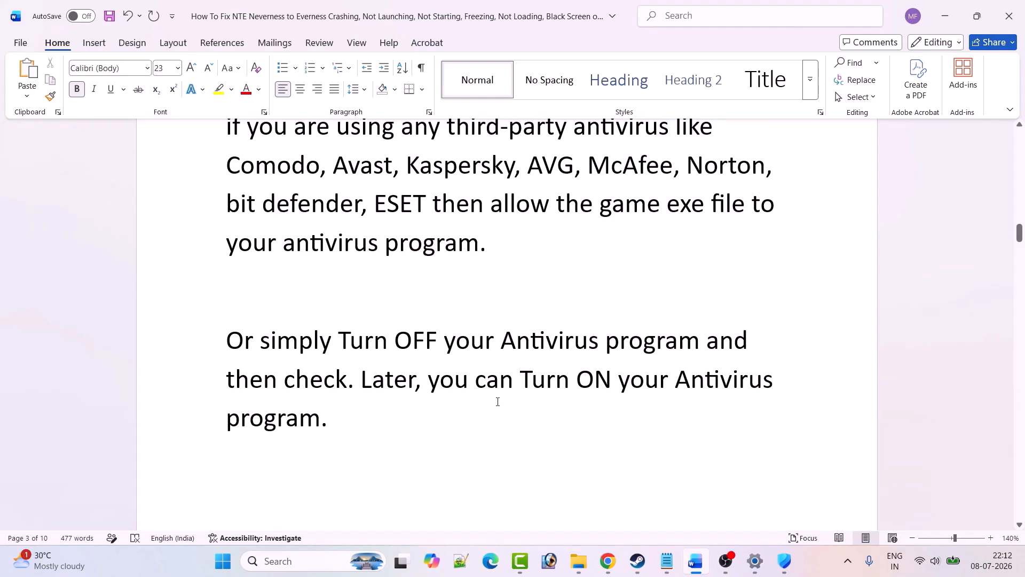
{"action": "scroll", "coordinate": [559, 399], "scroll_direction": "down", "scroll_amount": 12}
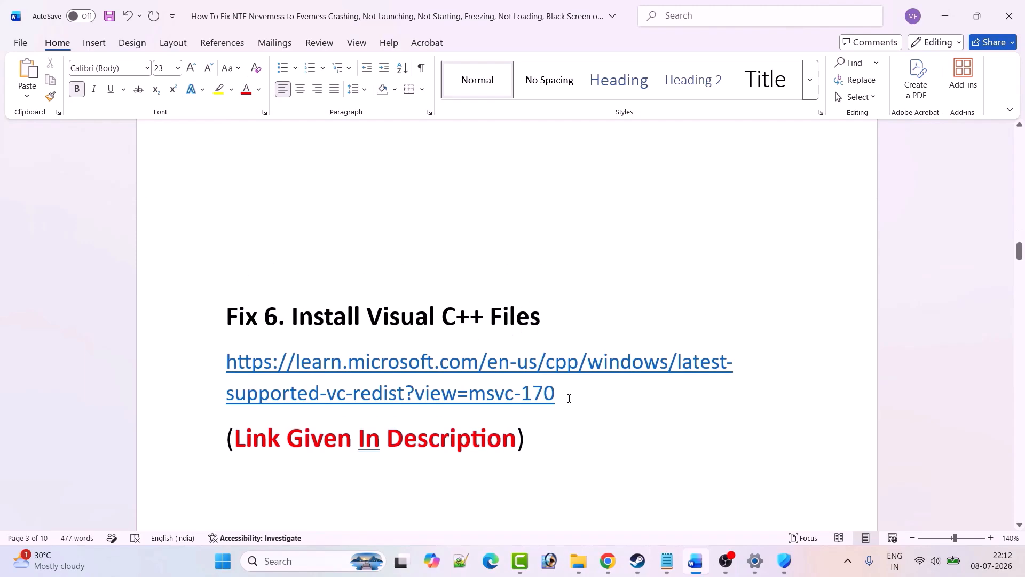
{"action": "left_click_drag", "start_coordinate": [569, 398], "coordinate": [206, 383]}
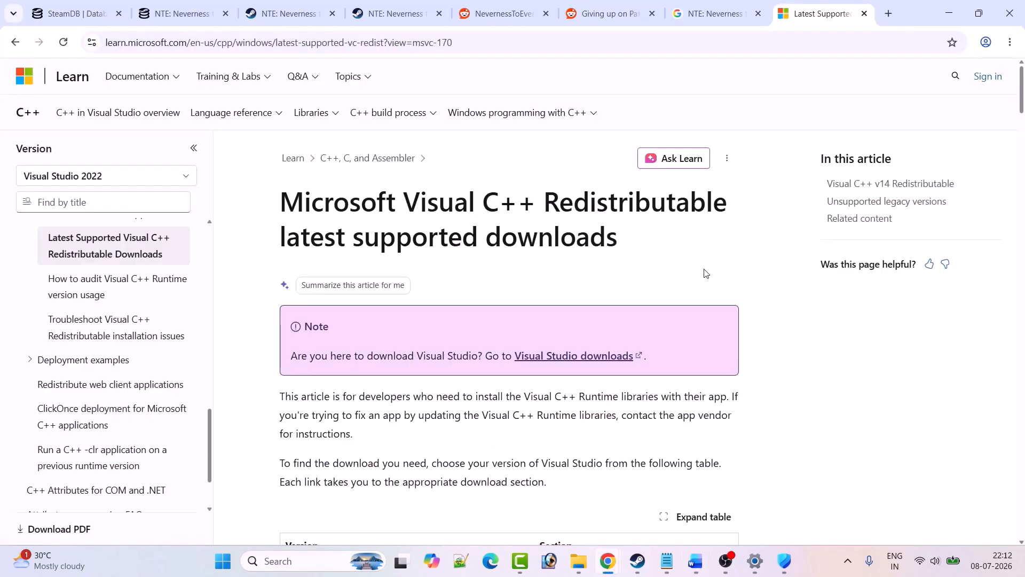
- Download the latest supported X64 and X86 Visual C++ redistributables
{"action": "scroll", "coordinate": [675, 274], "scroll_direction": "down", "scroll_amount": 15}
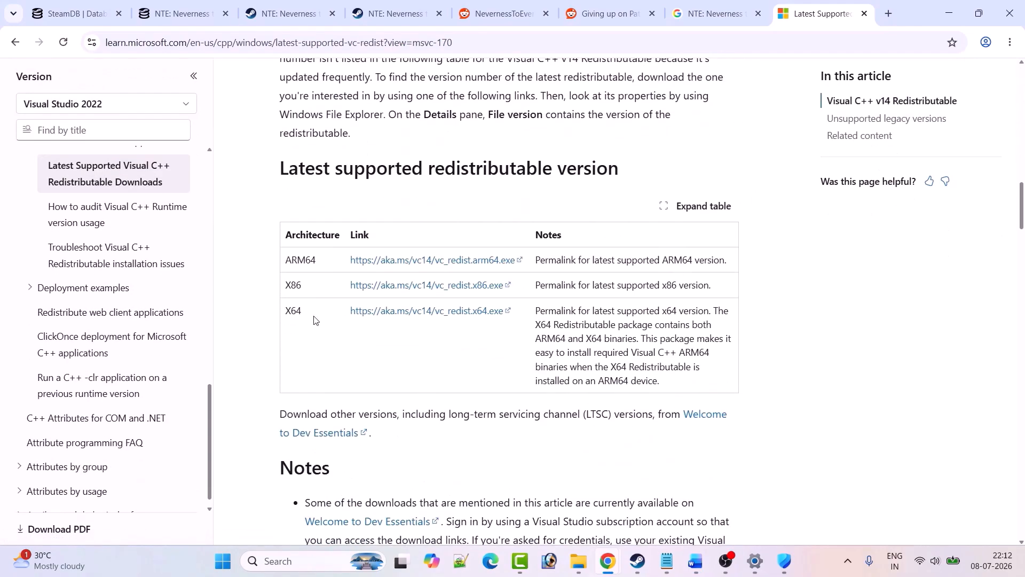
{"action": "left_click", "coordinate": [396, 311]}
{"action": "left_click", "coordinate": [411, 292]}
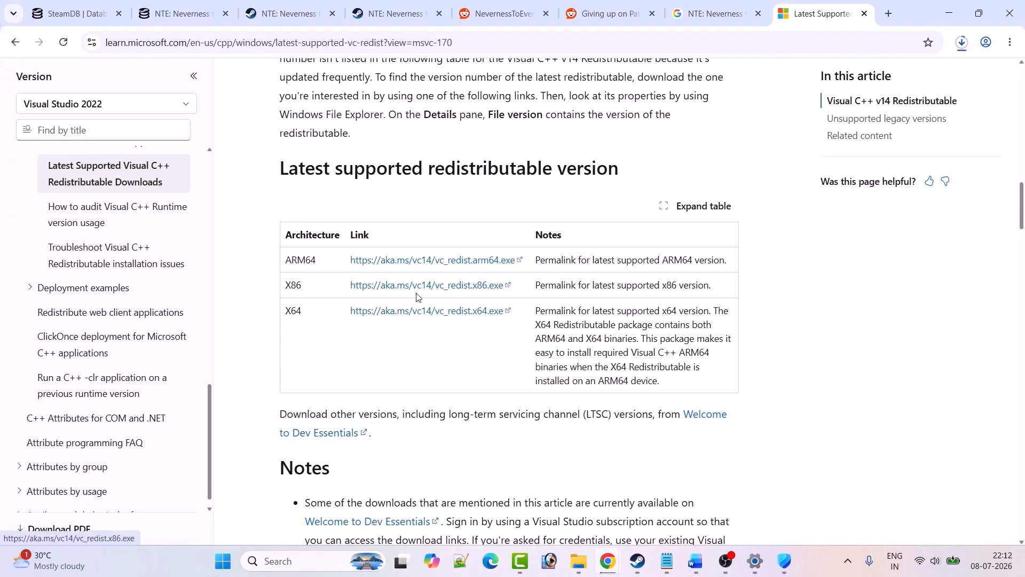
- Launch the downloaded x64 and x86 Visual C++ redistributable installers, closing the setup without repairing or uninstalling anything
{"action": "left_click", "coordinate": [849, 145]}
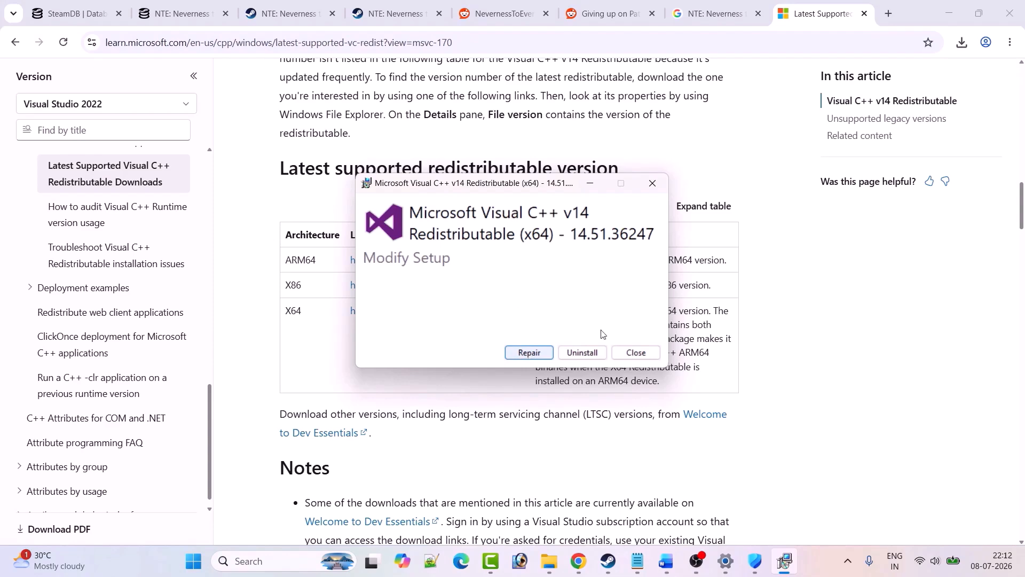
{"action": "left_click", "coordinate": [962, 42]}
{"action": "left_click", "coordinate": [858, 111]}
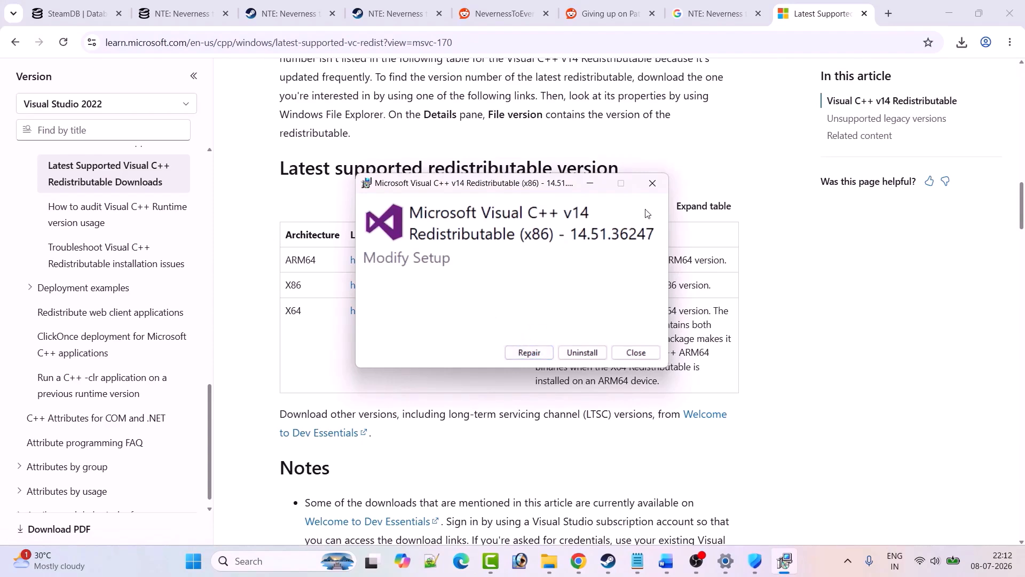
{"action": "left_click", "coordinate": [652, 183]}
- View the computer's Restart option and the NTE: Neverness to Everness page in the Steam library
{"action": "left_click", "coordinate": [222, 561]}
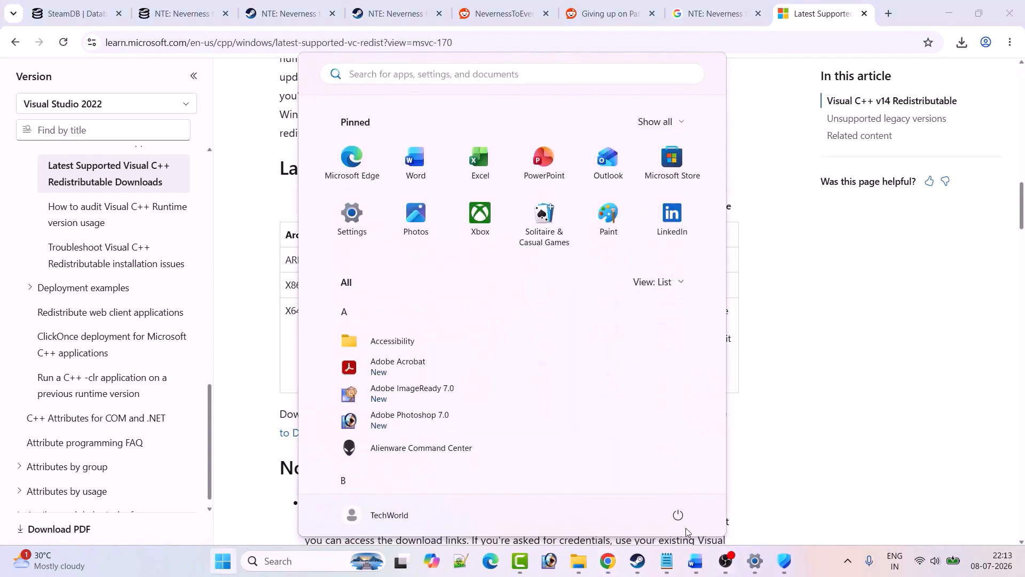
{"action": "left_click", "coordinate": [679, 517]}
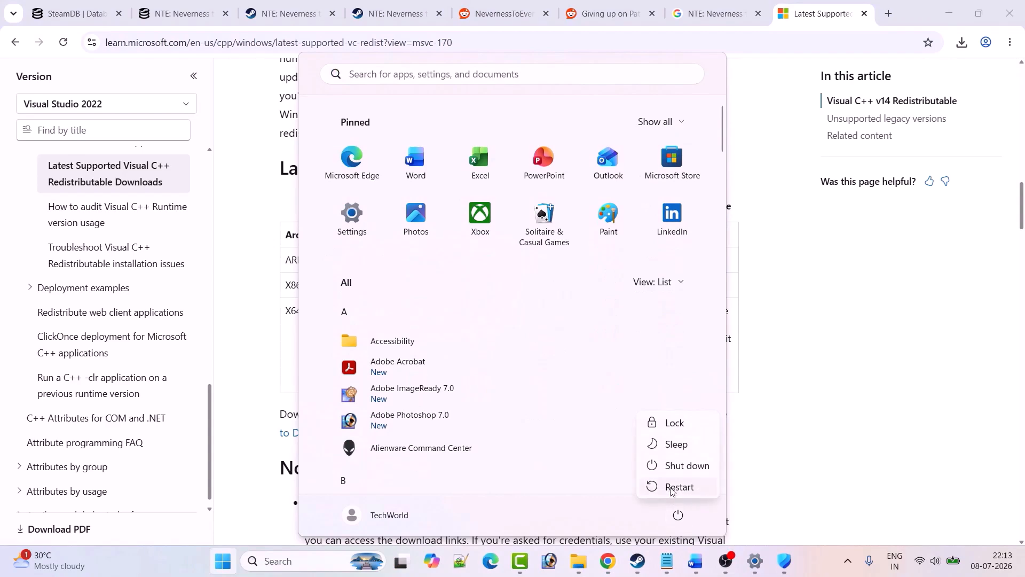
{"action": "left_click", "coordinate": [866, 472]}
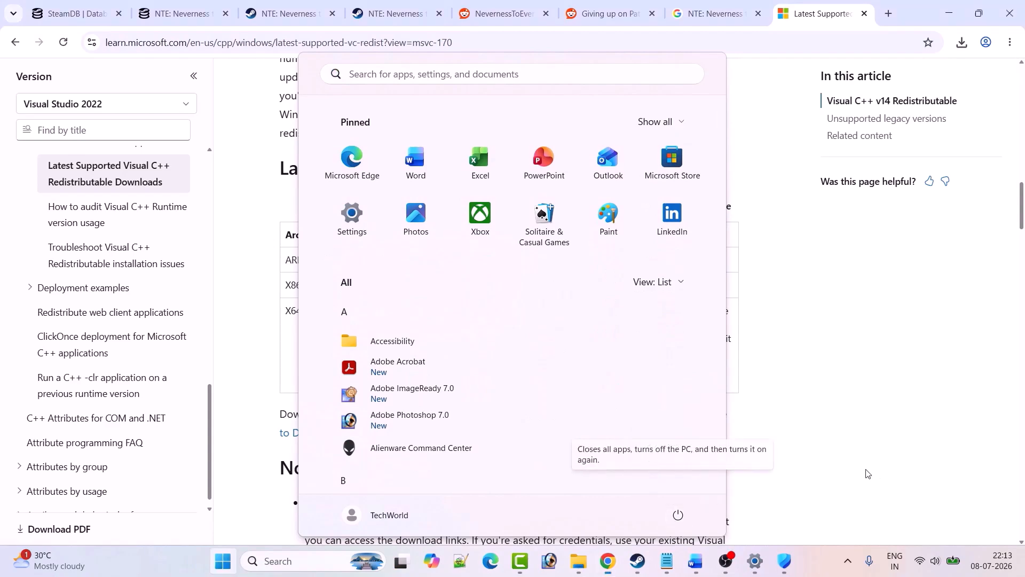
{"action": "left_click", "coordinate": [637, 562]}
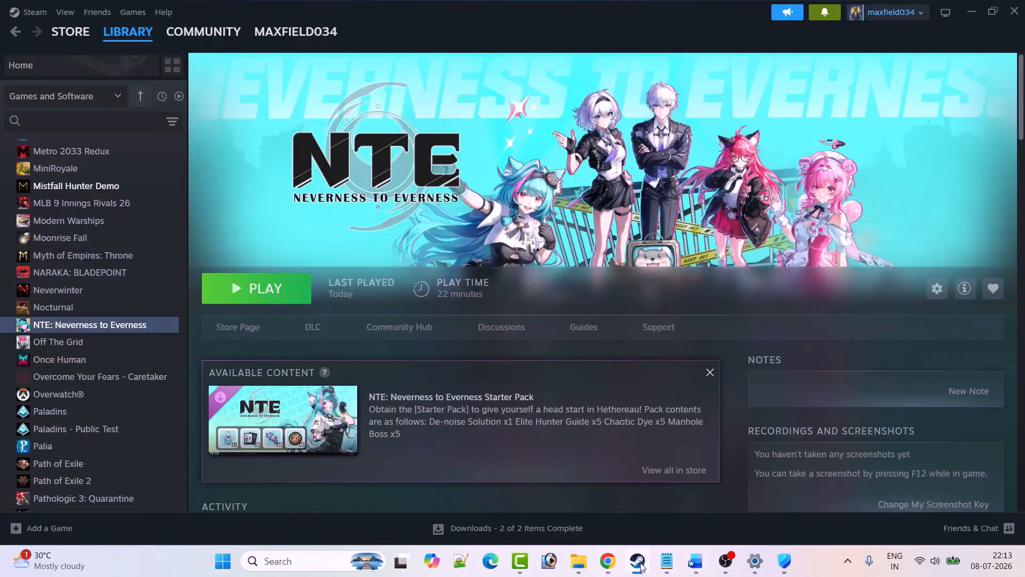
{"action": "left_click", "coordinate": [637, 563]}
- Check Fix 7 in the Word document and open NVIDIA Control Panel
{"action": "left_click", "coordinate": [695, 562]}
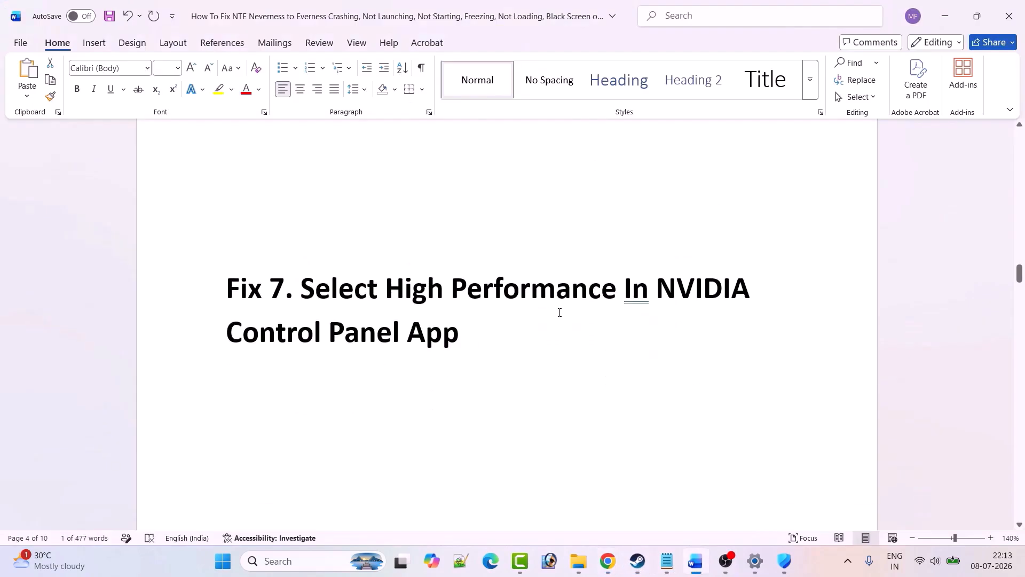
{"action": "left_click", "coordinate": [677, 317]}
{"action": "left_click", "coordinate": [282, 562]}
{"action": "type", "text": "NVIDIA Control Panel"}
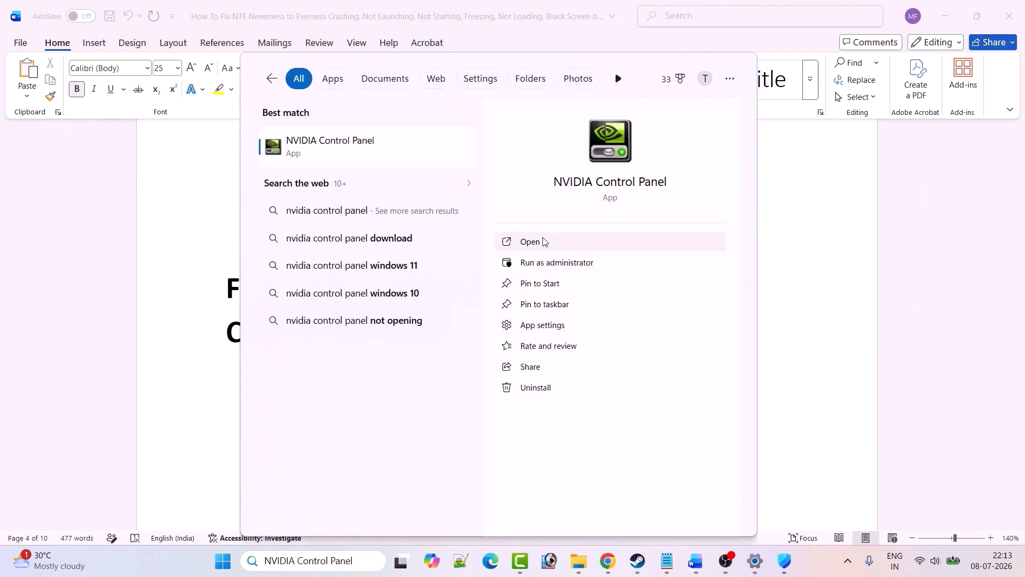
{"action": "left_click", "coordinate": [543, 241]}
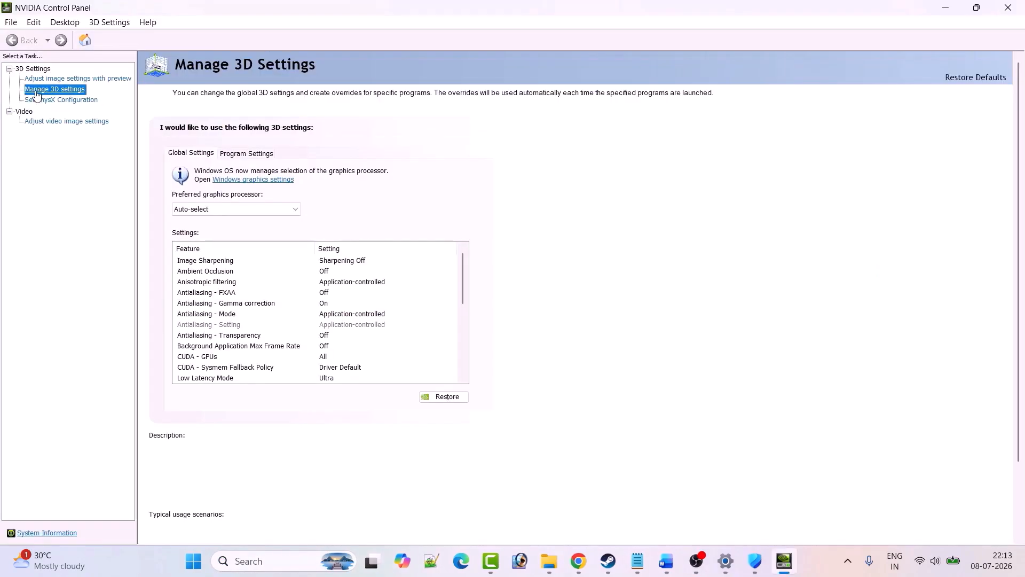
- Add NTE from the recently used programs to the program-specific 3D settings
{"action": "left_click", "coordinate": [240, 155]}
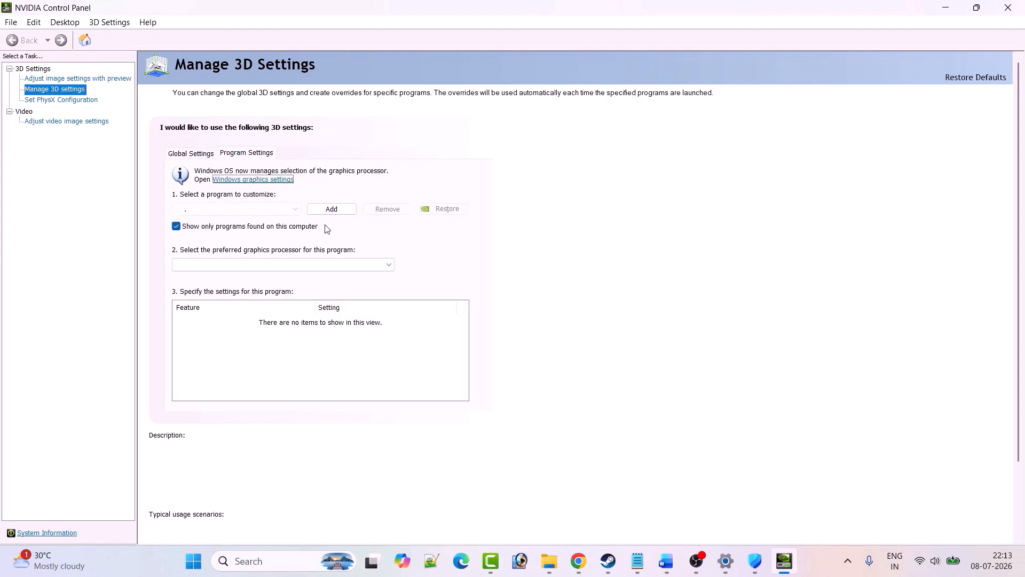
{"action": "left_click", "coordinate": [332, 209]}
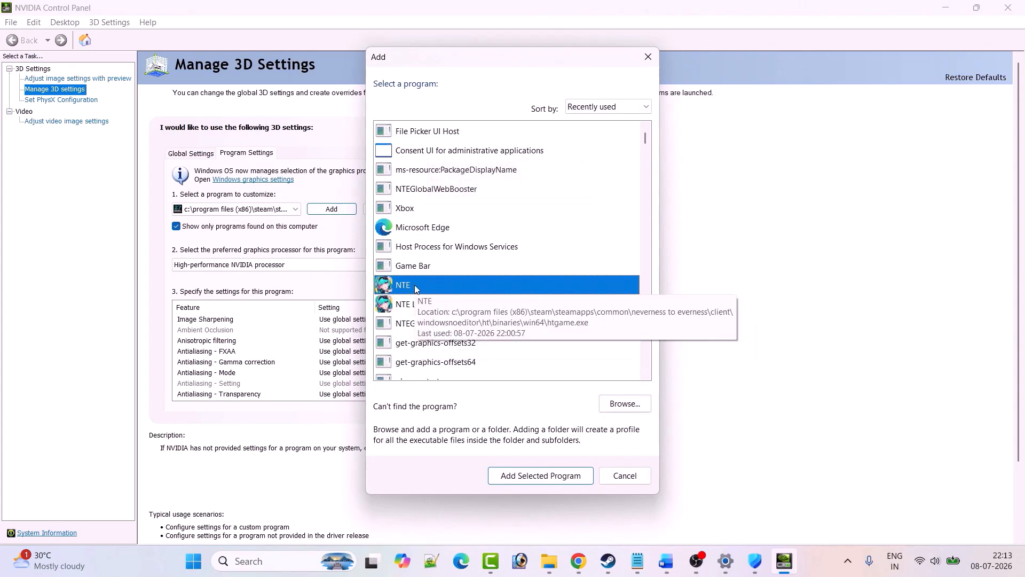
{"action": "left_click", "coordinate": [541, 476]}
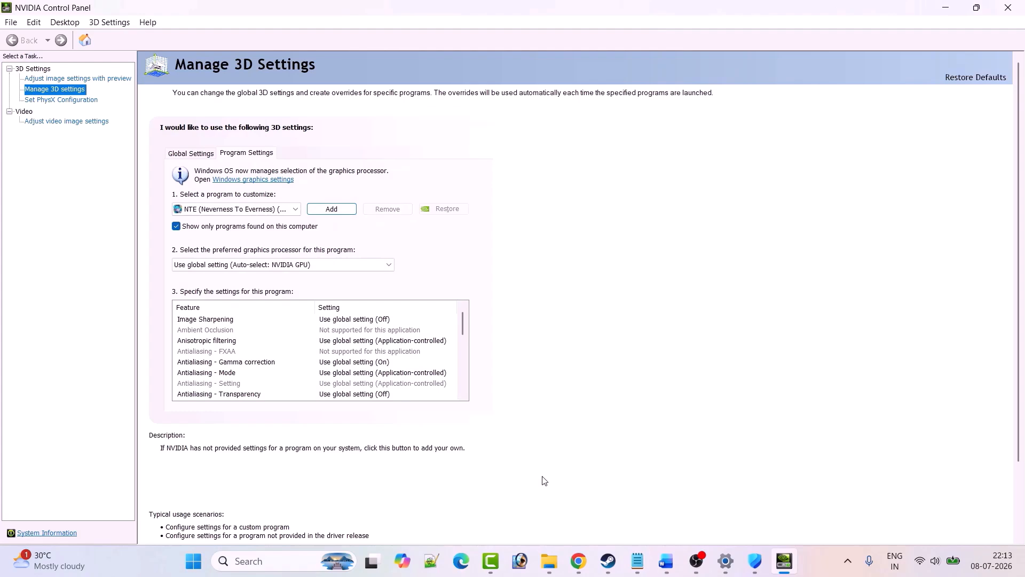
- Start adding another program to the 3D settings and browse to the Program Files (x86) folder on drive C
{"action": "left_click", "coordinate": [336, 211]}
{"action": "left_click", "coordinate": [416, 287]}
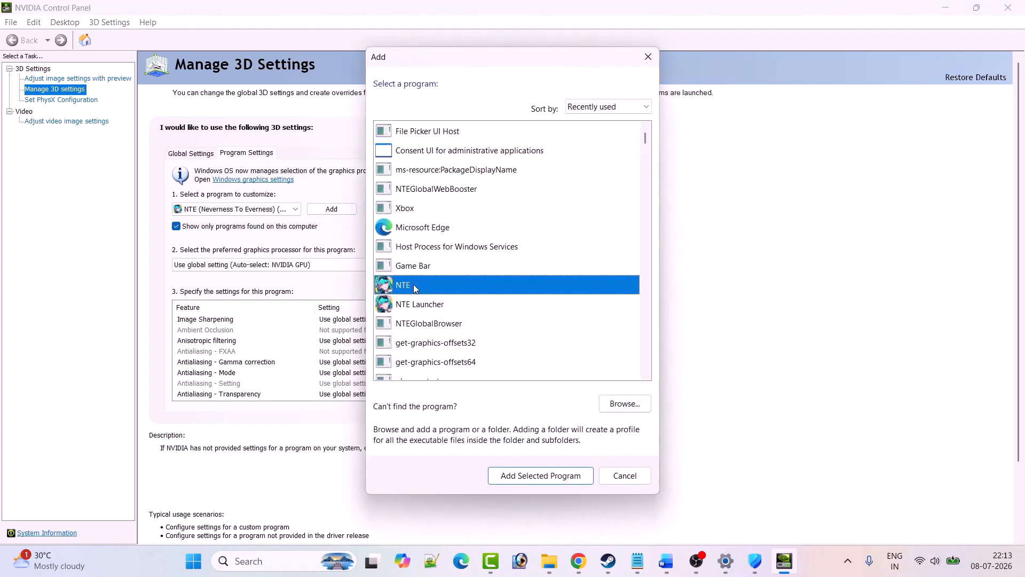
{"action": "left_click", "coordinate": [625, 404]}
{"action": "scroll", "coordinate": [366, 321], "scroll_direction": "down", "scroll_amount": 3}
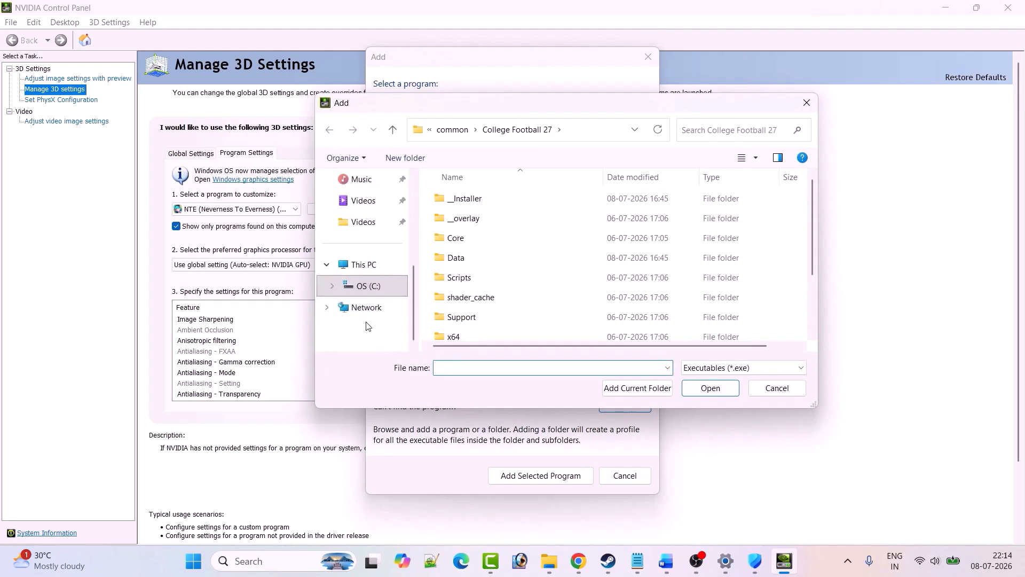
{"action": "left_click", "coordinate": [364, 265]}
{"action": "double_click", "coordinate": [504, 213]}
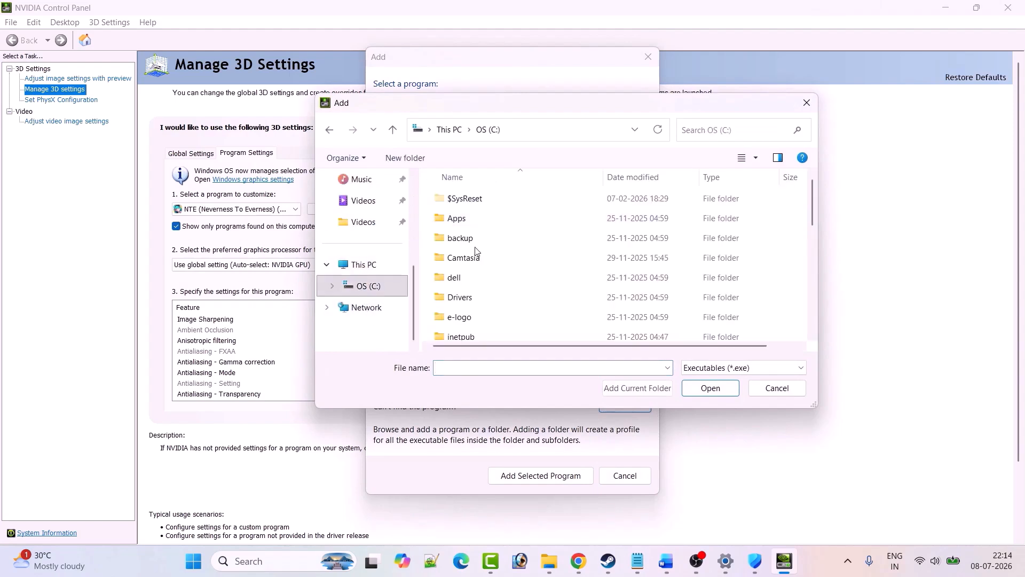
{"action": "left_click", "coordinate": [476, 255]}
{"action": "key", "text": "p"}
{"action": "key", "text": "p"}
{"action": "key", "text": "p"}
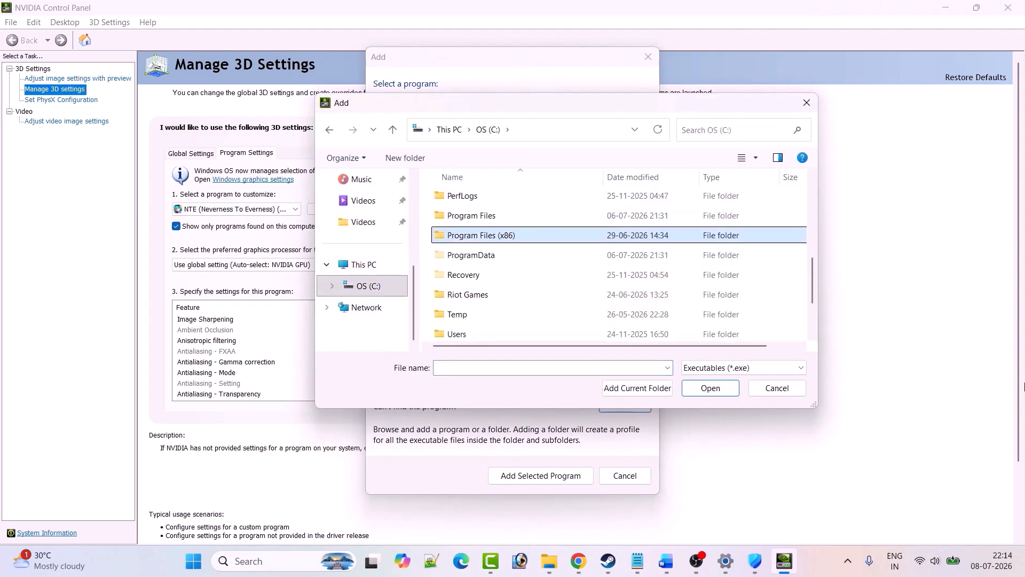
{"action": "key", "text": "Return"}
- Open the Neverness to Everness folder inside Steam\steamapps\common for the NVIDIA program selection
{"action": "key", "text": "s"}
{"action": "key", "text": "Return"}
{"action": "key", "text": "s"}
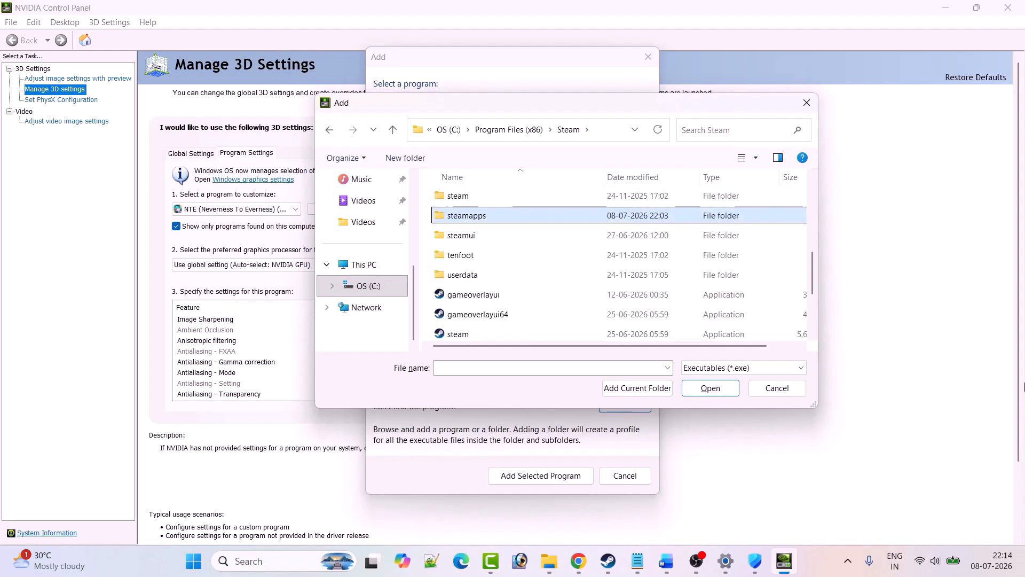
{"action": "key", "text": "Return"}
{"action": "key", "text": "c"}
{"action": "key", "text": "Return"}
{"action": "key", "text": "n"}
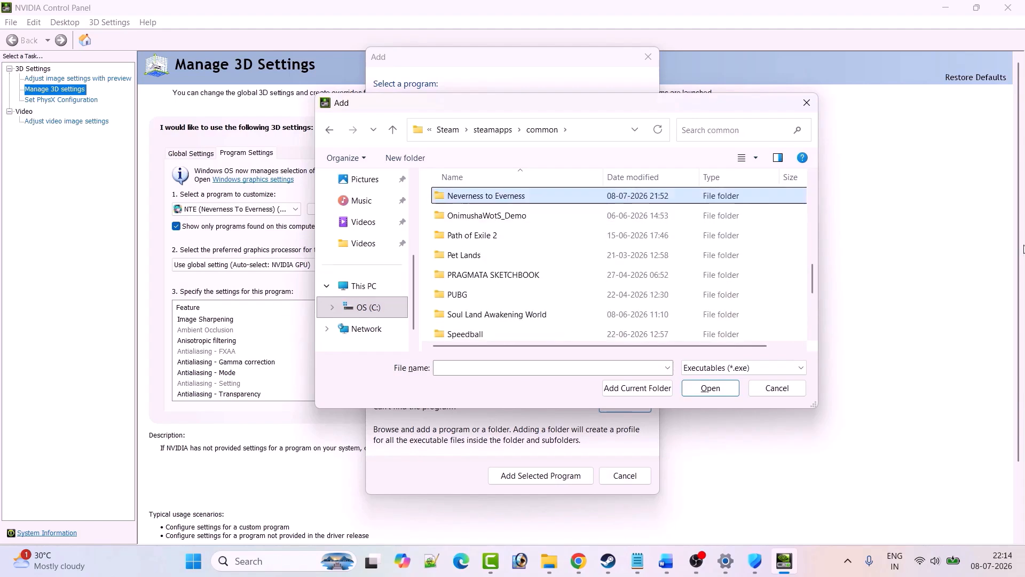
{"action": "key", "text": "Return"}
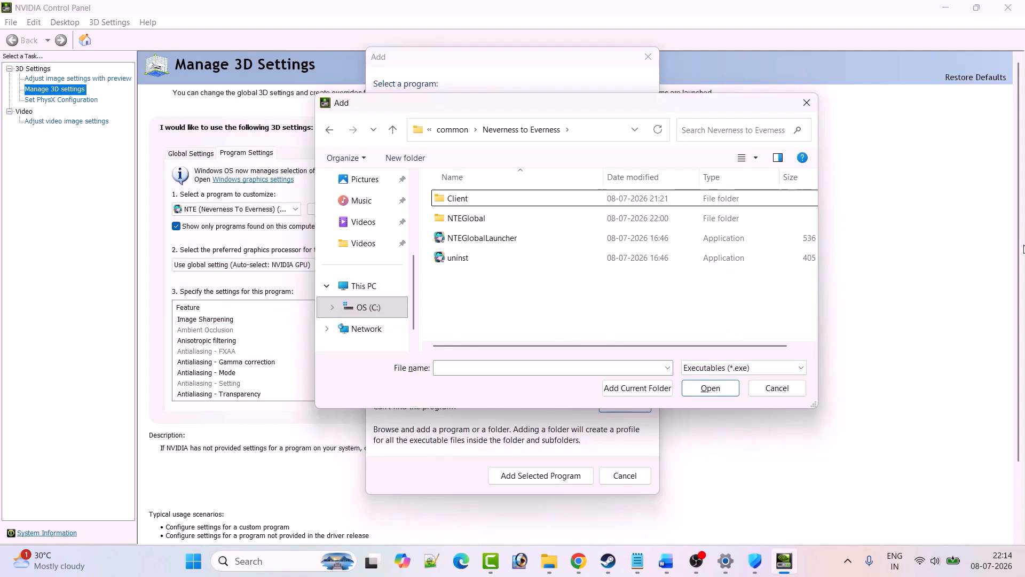
- Add HTGame from Client\WindowsNoEditor\HT\Binaries\Win64 in the Neverness to Everness folder to the program-specific 3D settings
{"action": "double_click", "coordinate": [470, 199]}
{"action": "double_click", "coordinate": [491, 204]}
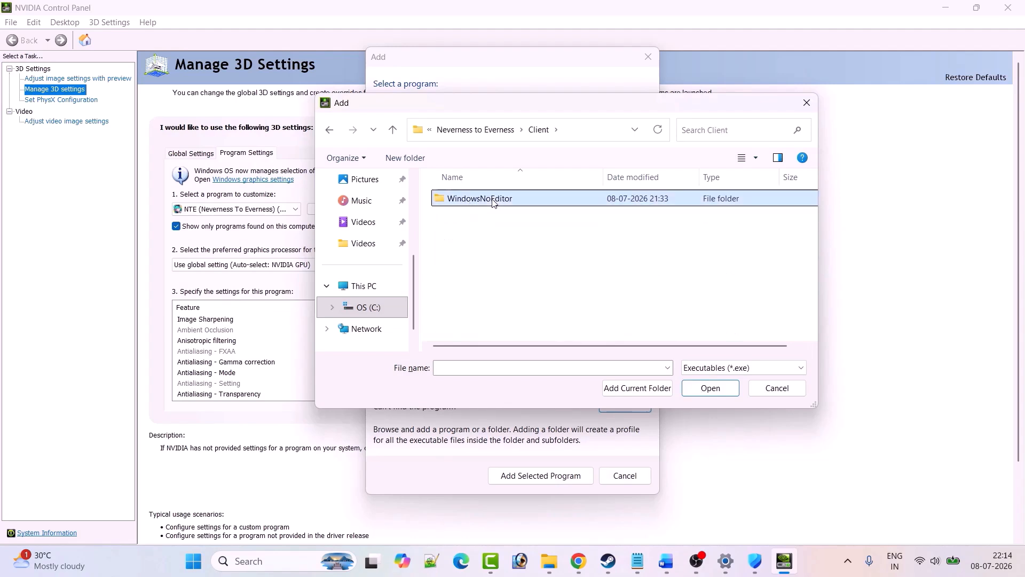
{"action": "double_click", "coordinate": [468, 221]}
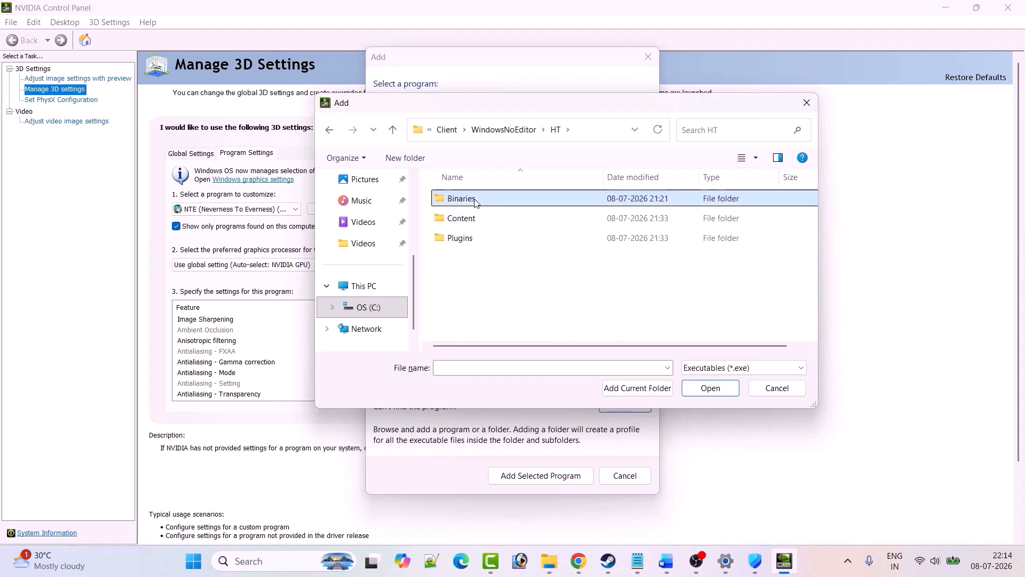
{"action": "double_click", "coordinate": [470, 201]}
{"action": "double_click", "coordinate": [476, 201]}
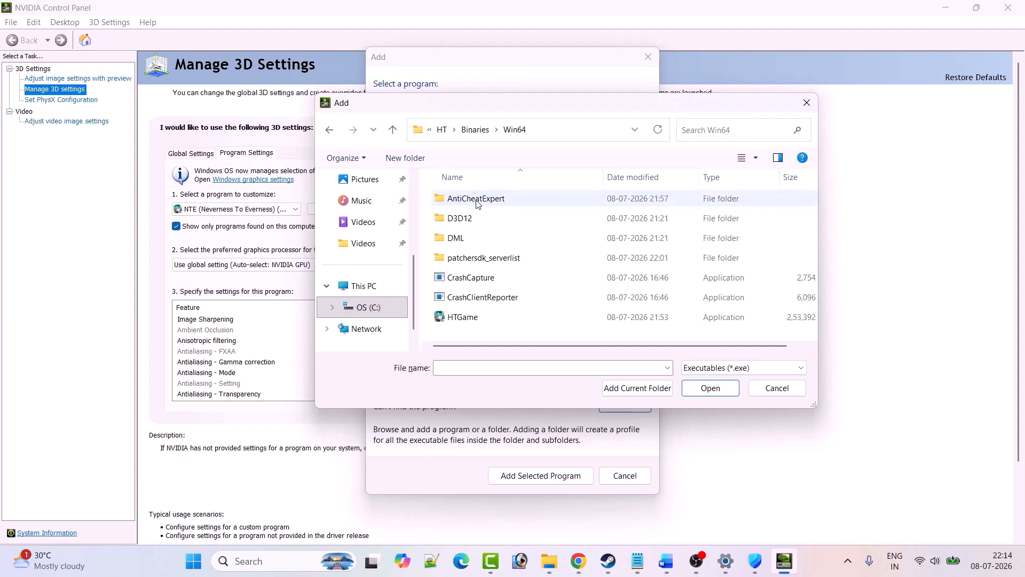
{"action": "left_click", "coordinate": [479, 321]}
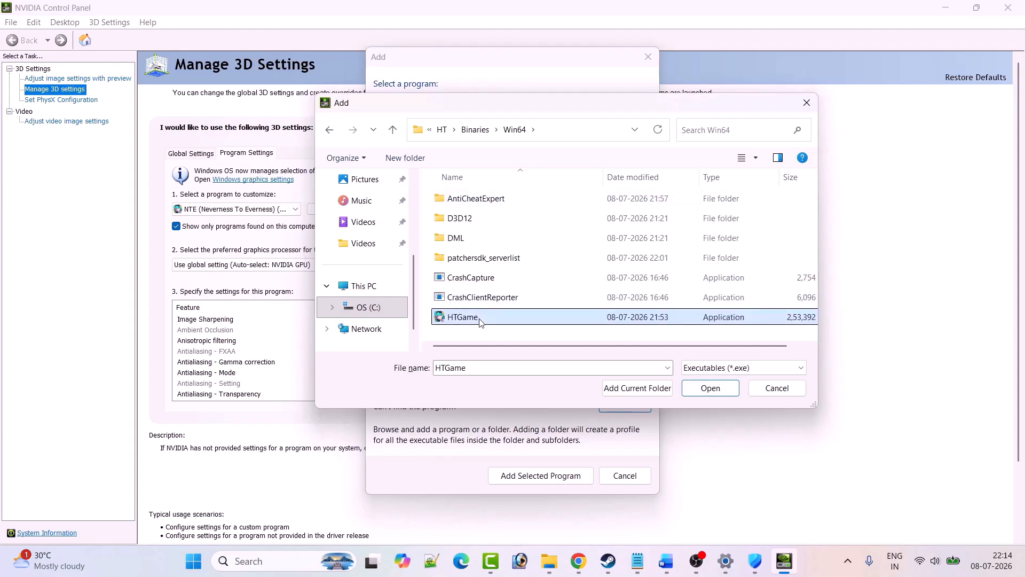
{"action": "left_click", "coordinate": [709, 394]}
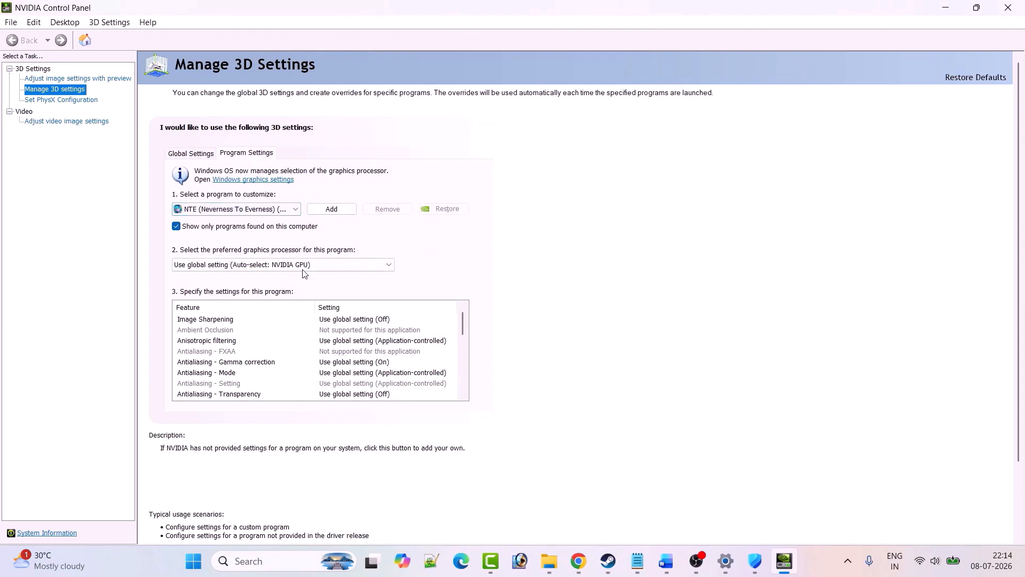
- Set NTE's preferred graphics processor to High-performance NVIDIA processor and apply the change
{"action": "left_click", "coordinate": [303, 267]}
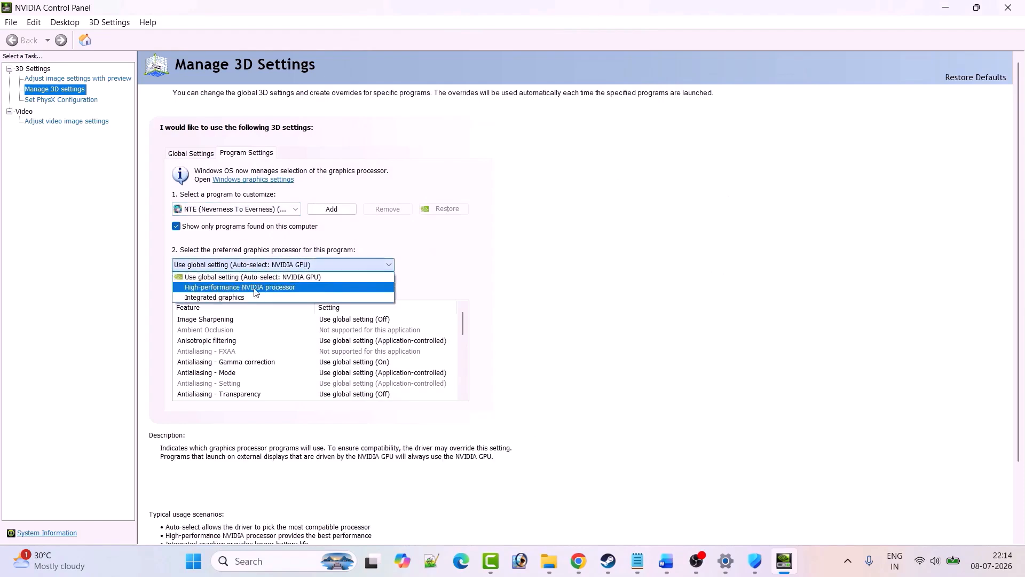
{"action": "left_click", "coordinate": [285, 288]}
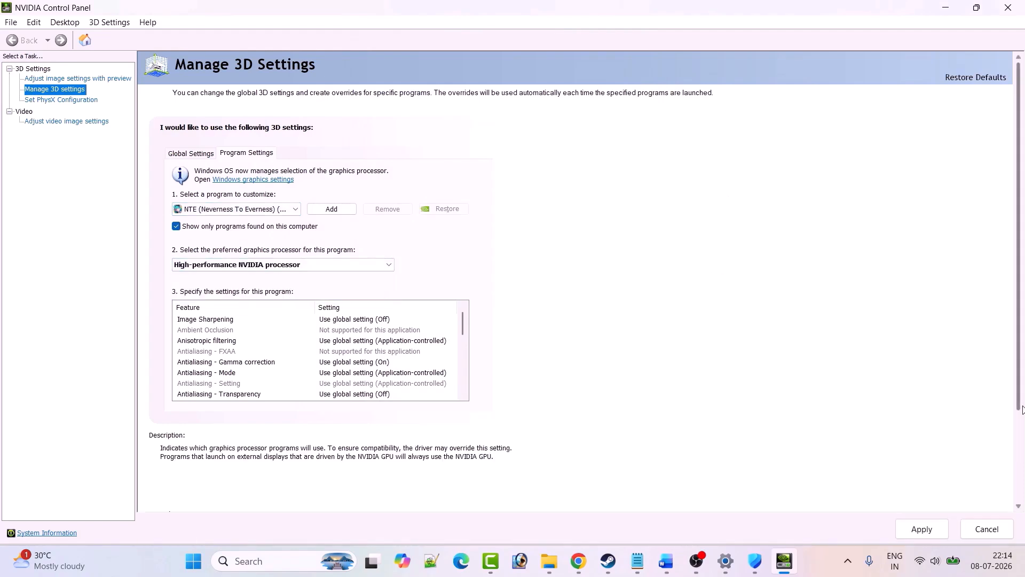
{"action": "left_click", "coordinate": [930, 524]}
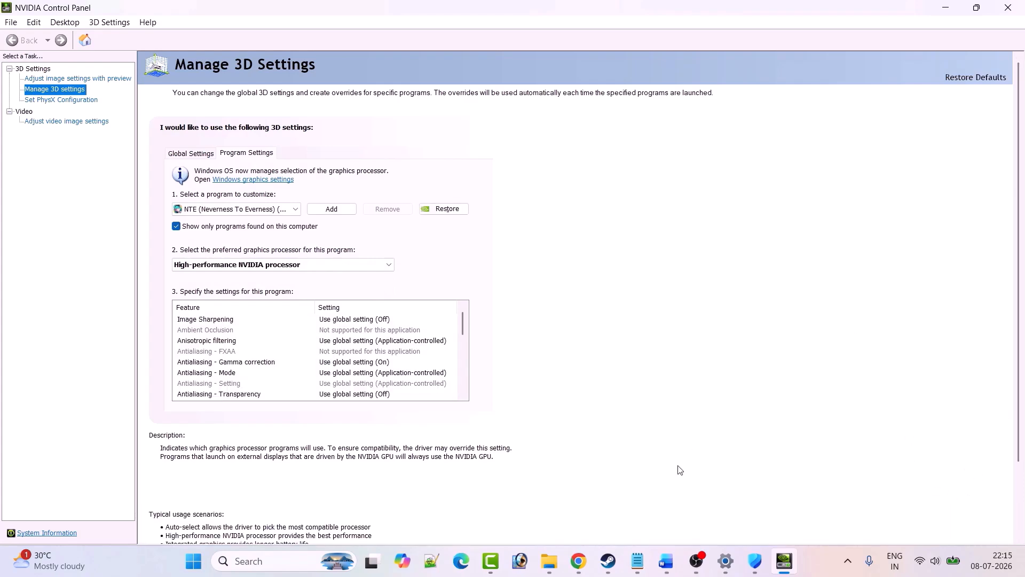
- Check Fix 8 in the Word document and open Device Manager
{"action": "left_click", "coordinate": [611, 569]}
{"action": "left_click", "coordinate": [611, 569]}
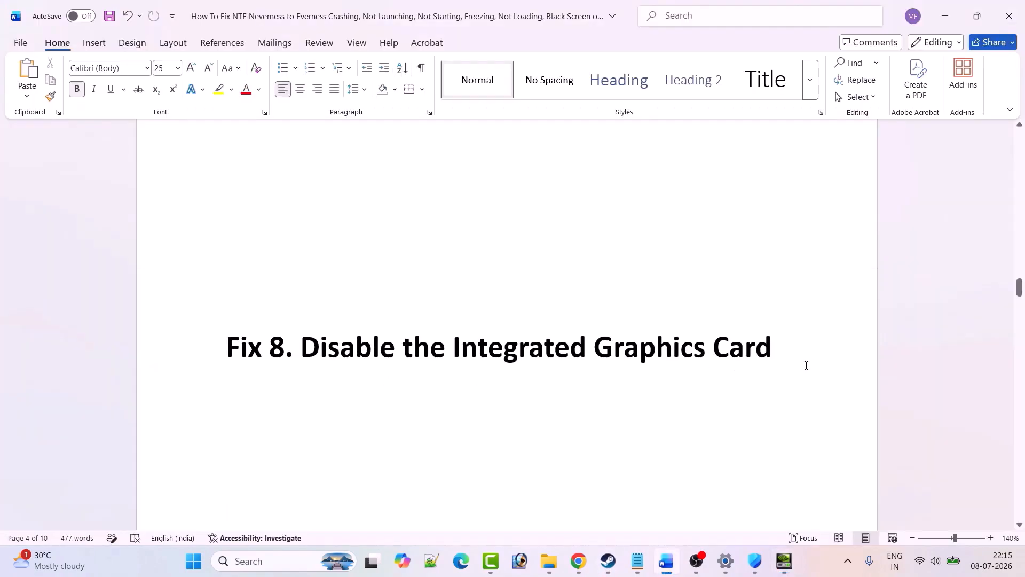
{"action": "left_click", "coordinate": [270, 558]}
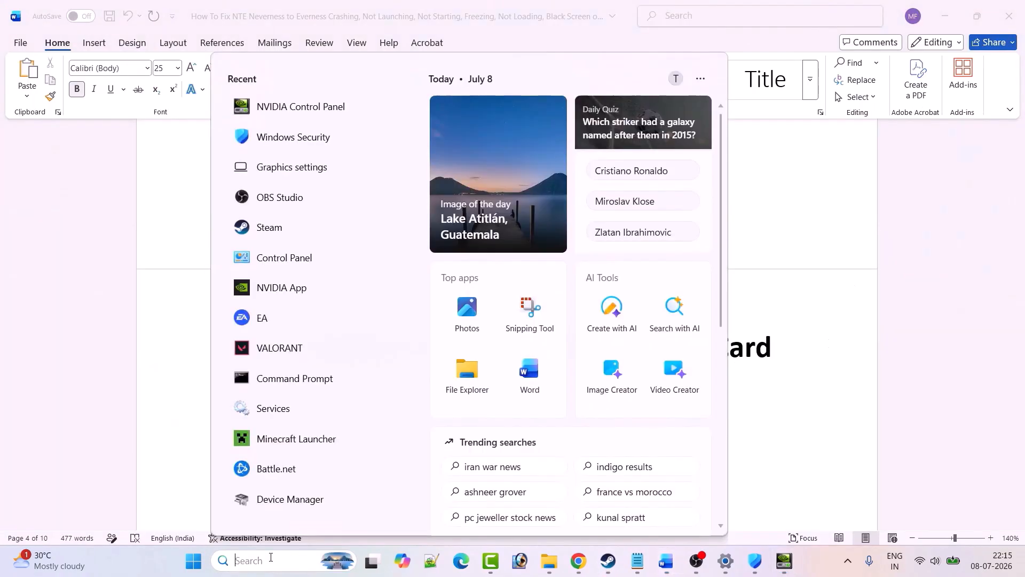
{"action": "type", "text": "device"}
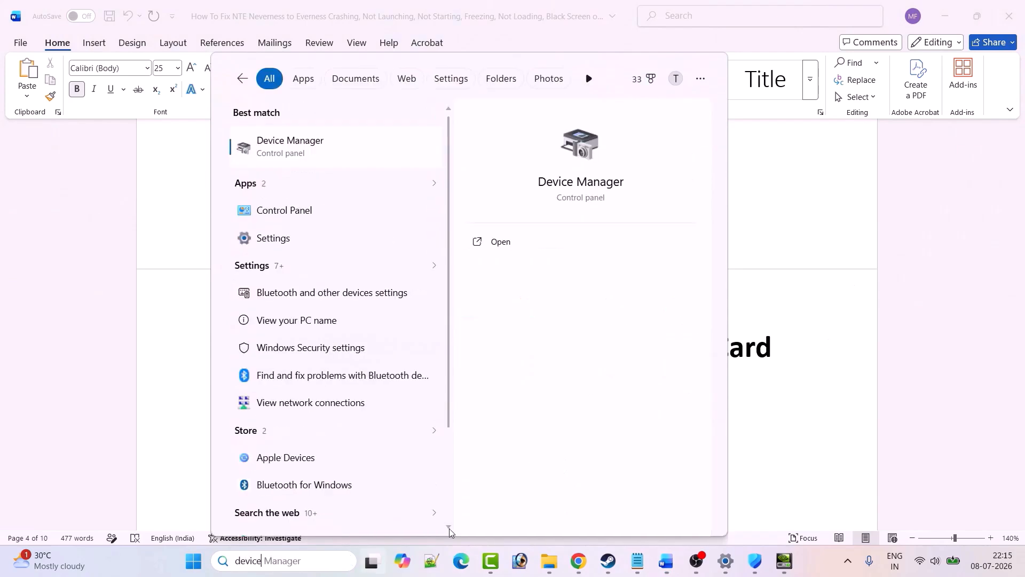
{"action": "left_click", "coordinate": [523, 250]}
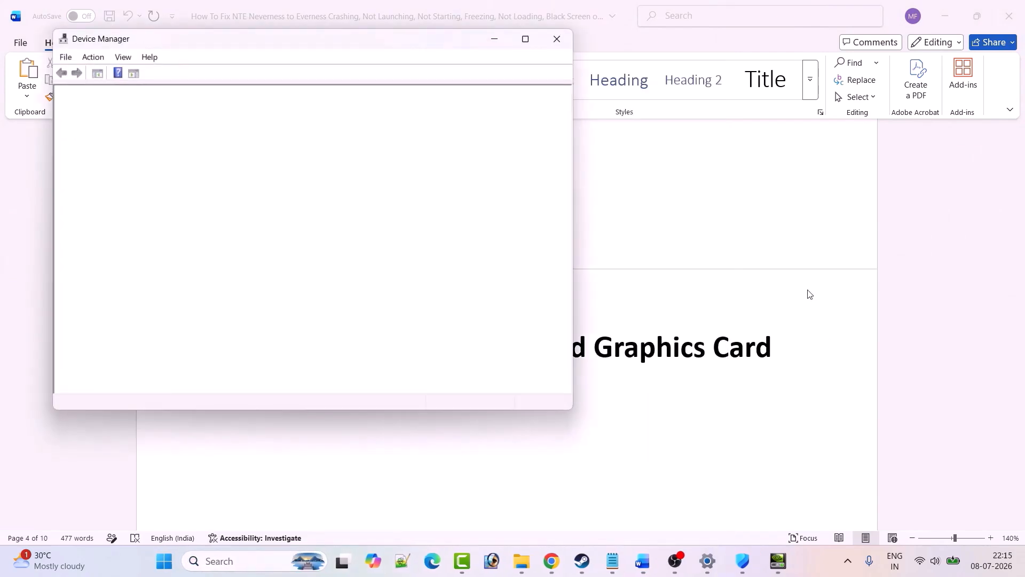
{"action": "left_click_drag", "start_coordinate": [305, 45], "coordinate": [455, 63]}
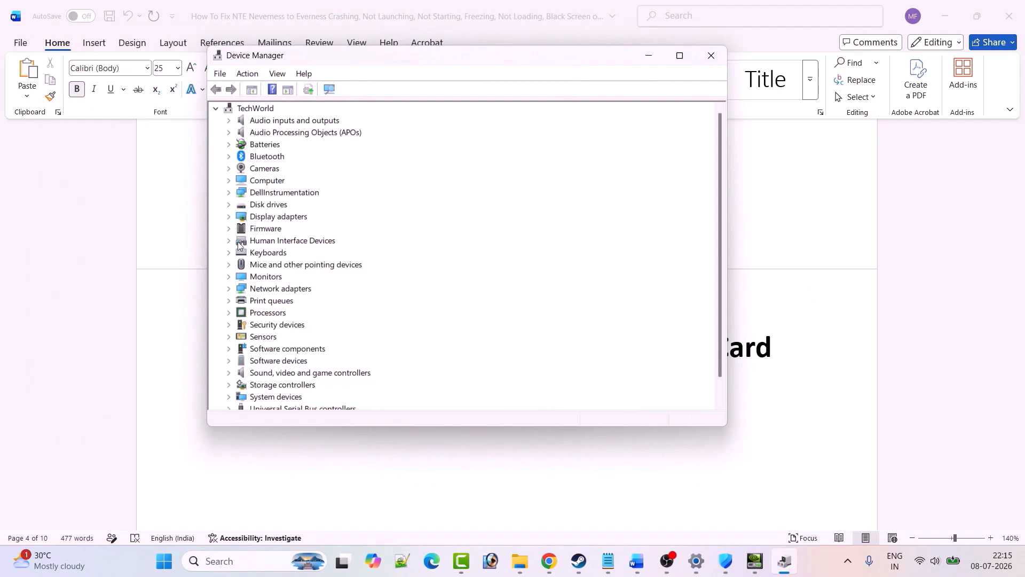
- Expand the display adapters and request disabling of the Intel(R) UHD Graphics adapter
{"action": "left_click", "coordinate": [229, 218]}
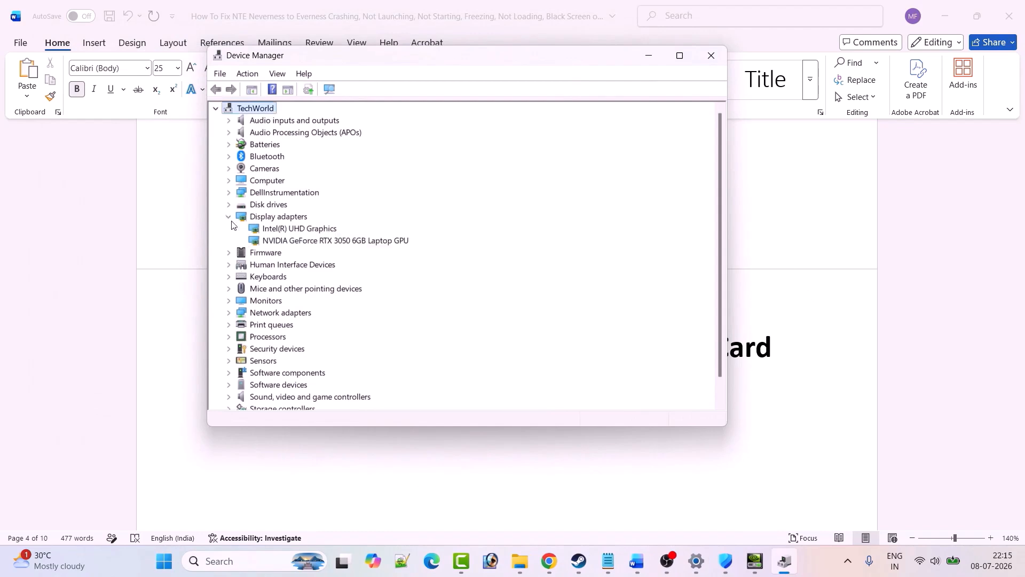
{"action": "left_click", "coordinate": [312, 230]}
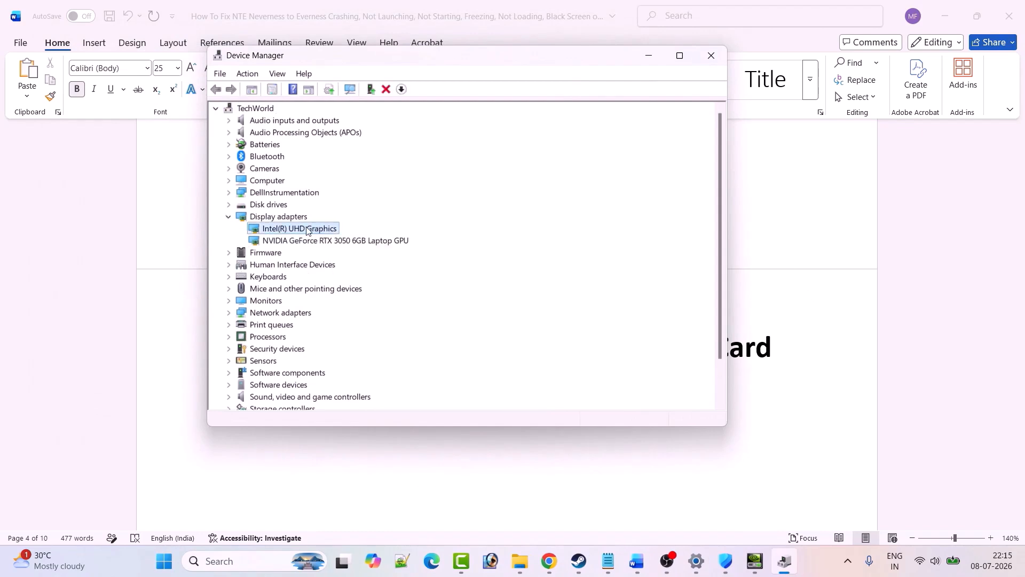
{"action": "right_click", "coordinate": [308, 229]}
{"action": "left_click", "coordinate": [359, 251]}
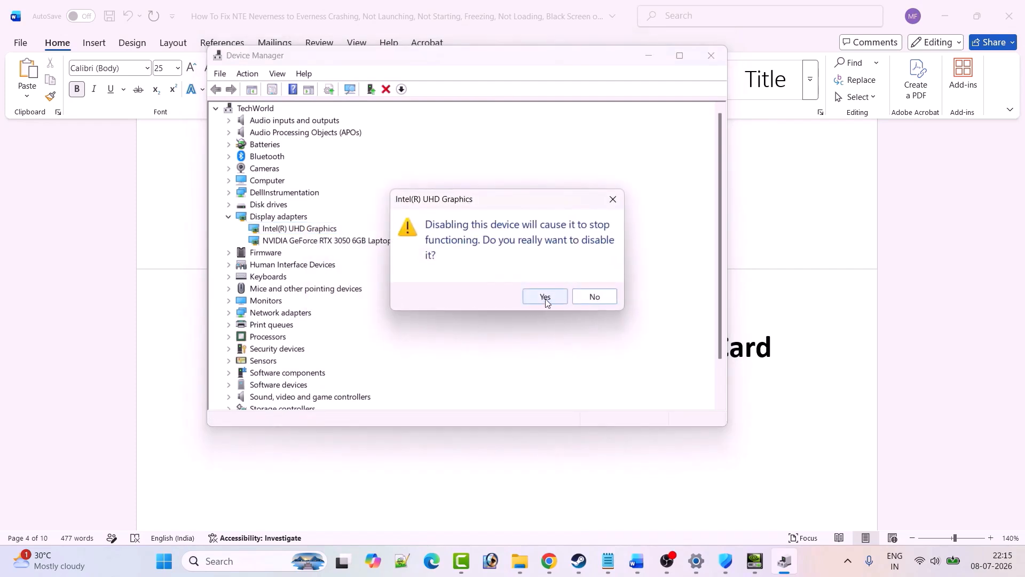
- Check Fix 9 about updating the graphics driver in the Word document and open the NVIDIA App
{"action": "left_click", "coordinate": [579, 561]}
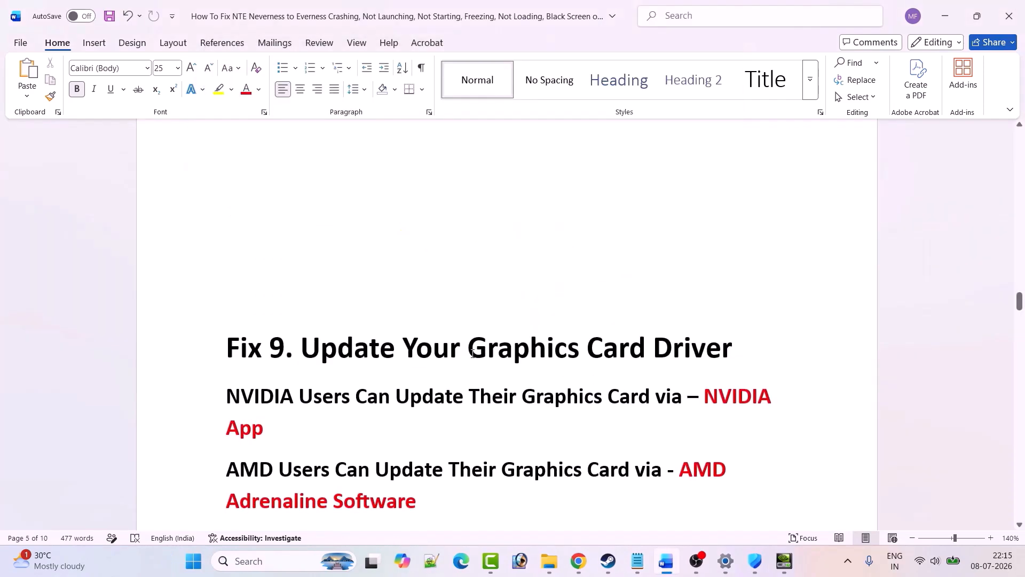
{"action": "scroll", "coordinate": [495, 332], "scroll_direction": "down", "scroll_amount": 3}
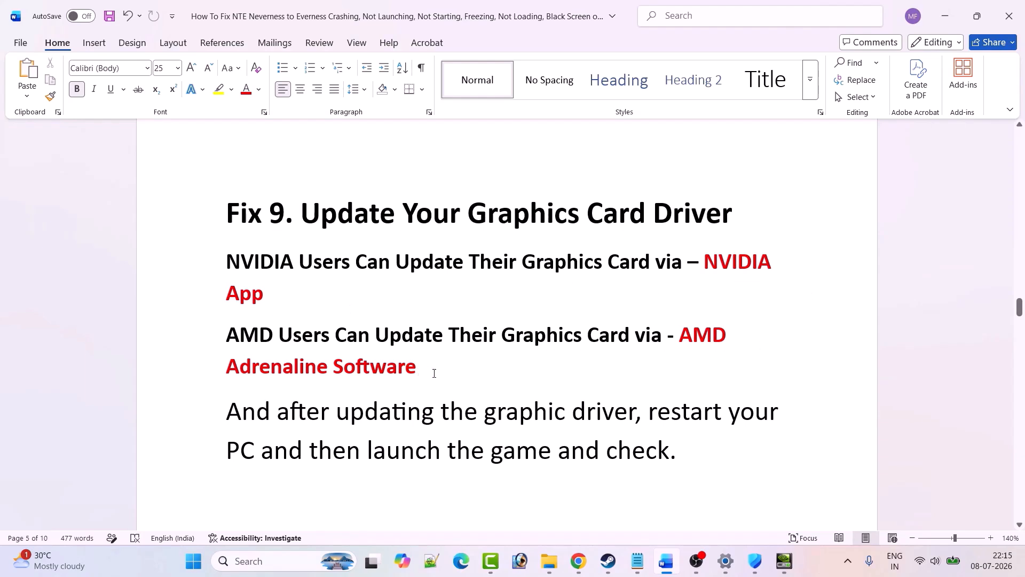
{"action": "left_click", "coordinate": [261, 561]}
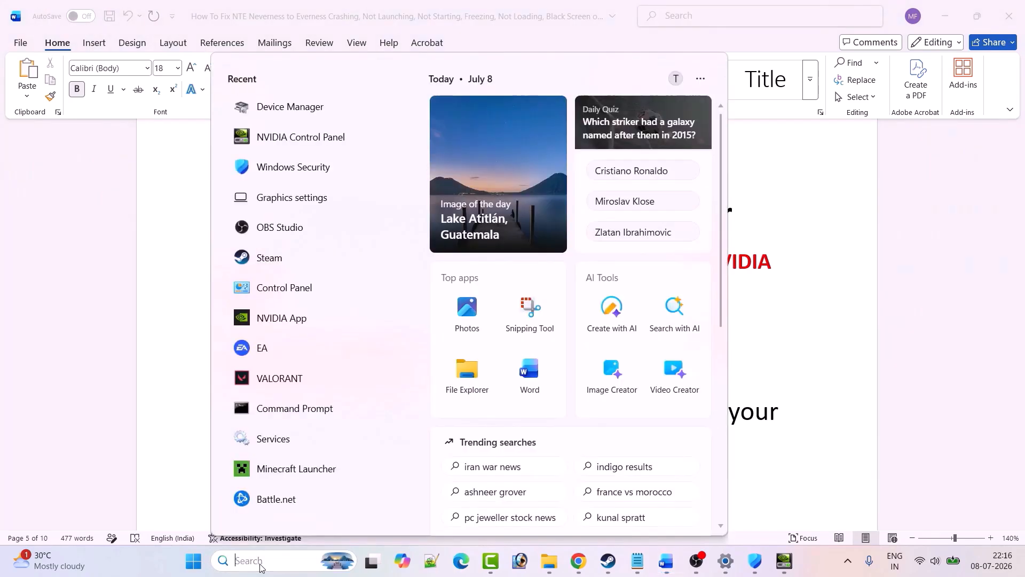
{"action": "type", "text": "NVIDIA App"}
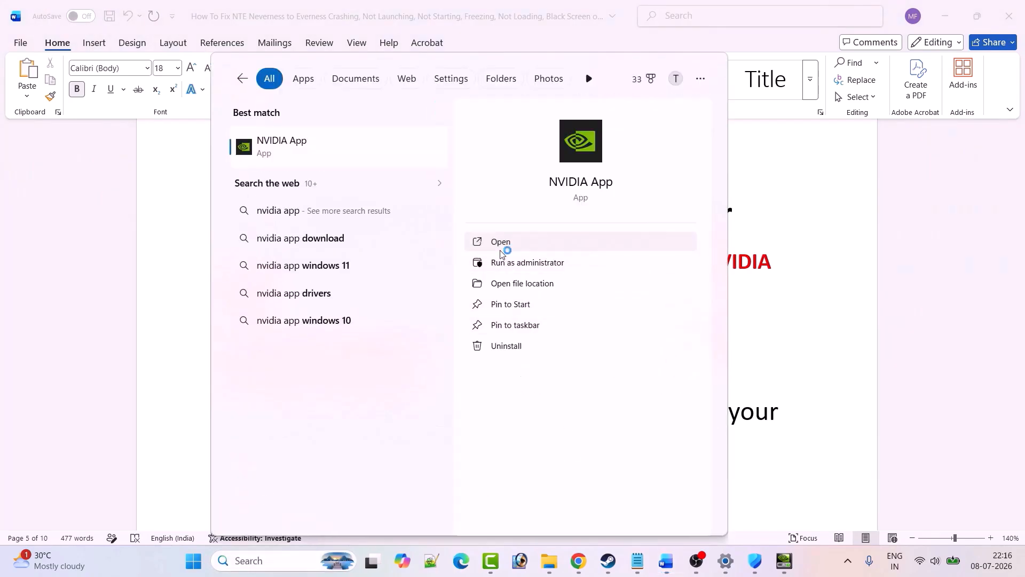
{"action": "left_click", "coordinate": [503, 246]}
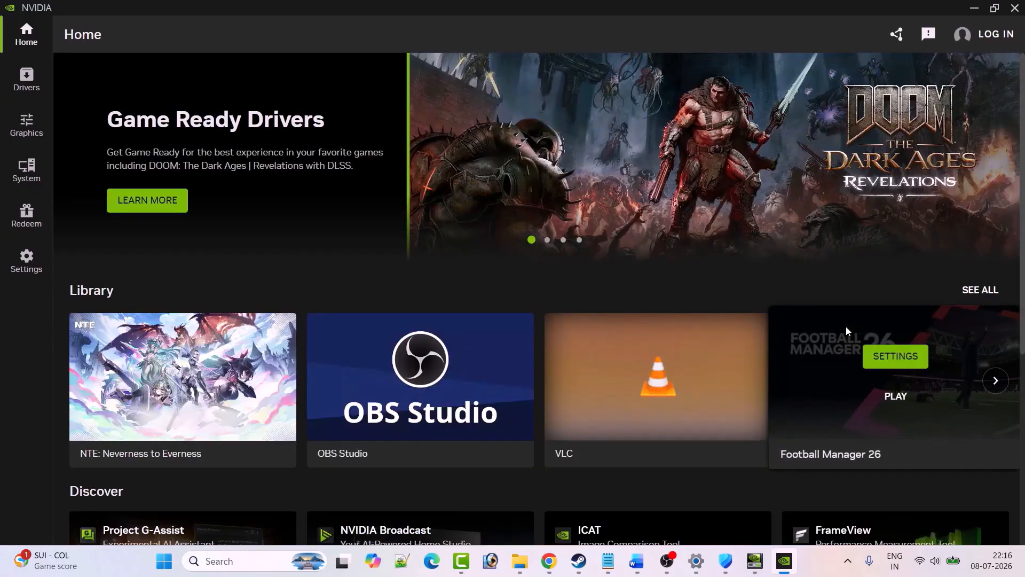
- Check for a GeForce Game Ready Driver update among the NVIDIA App's drivers
{"action": "left_click", "coordinate": [30, 90]}
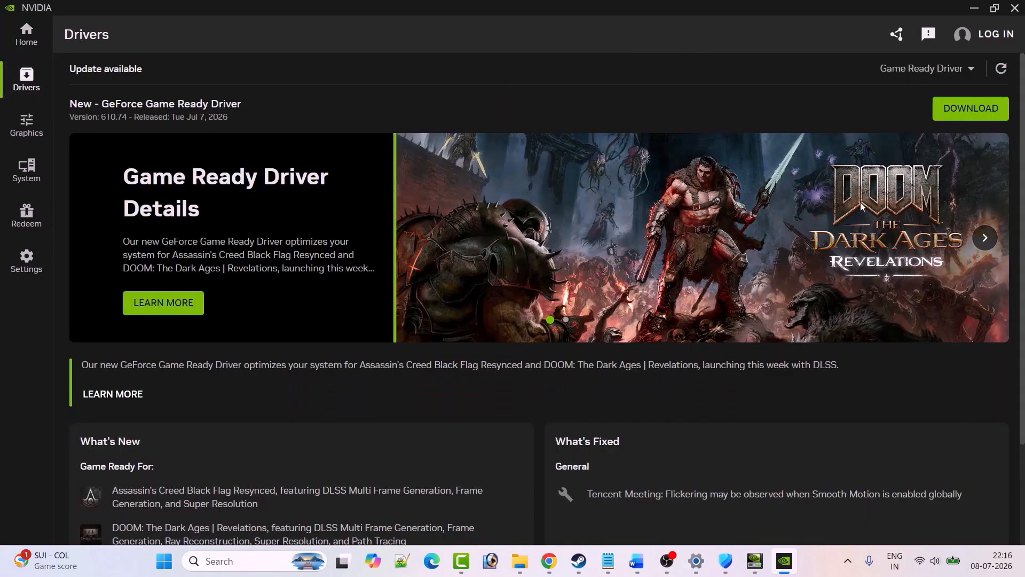
{"action": "left_click", "coordinate": [1002, 72]}
{"action": "left_click", "coordinate": [971, 110]}
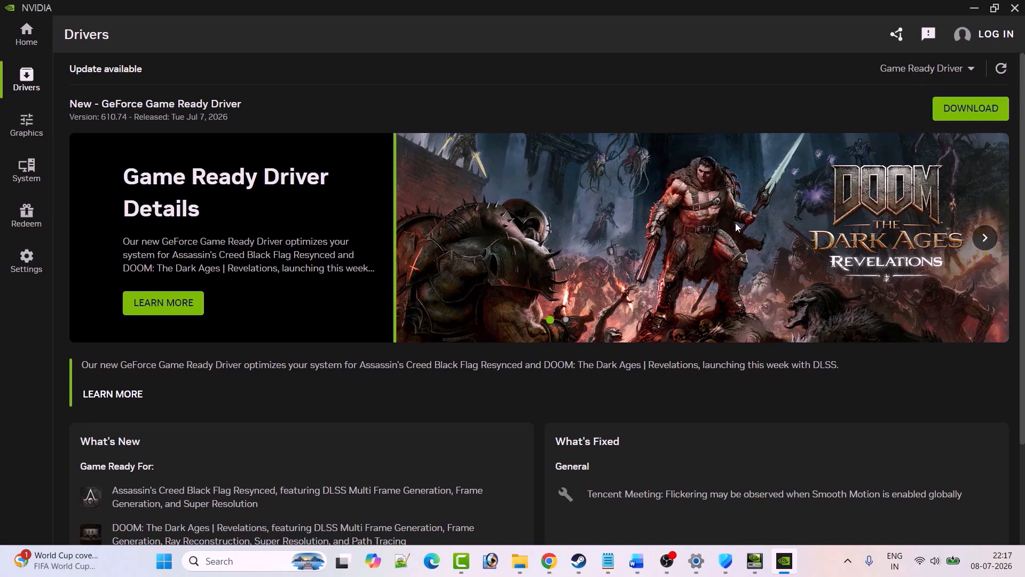
- Show the PC's restart option and switch to NTE's library page in Steam
{"action": "left_click", "coordinate": [164, 560]}
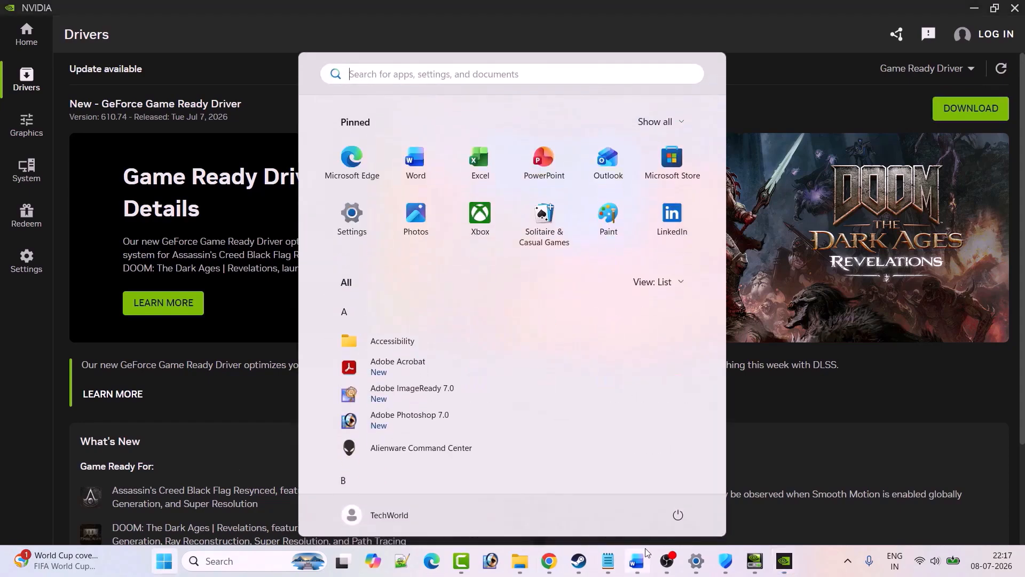
{"action": "left_click", "coordinate": [677, 515]}
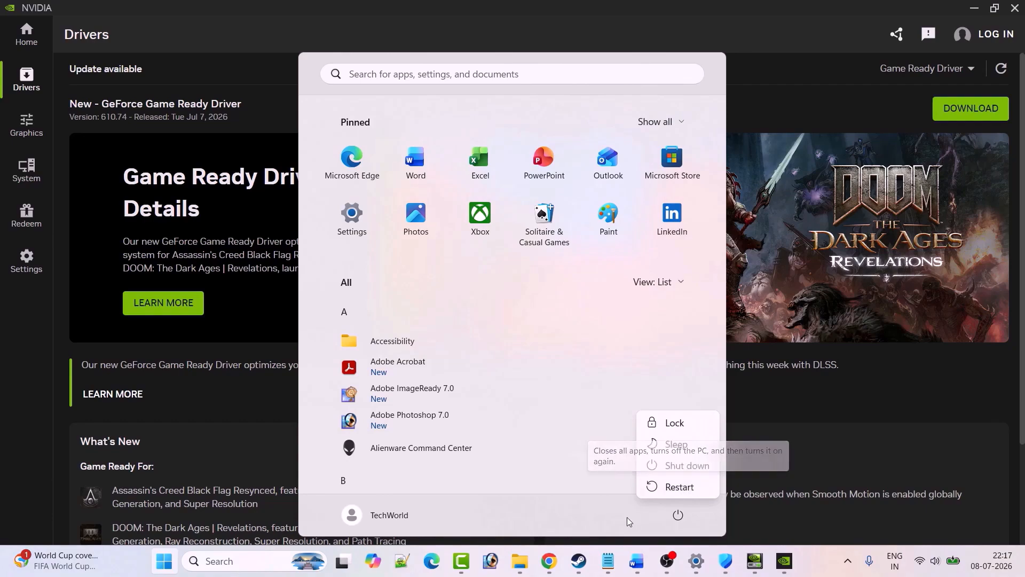
{"action": "left_click", "coordinate": [579, 560]}
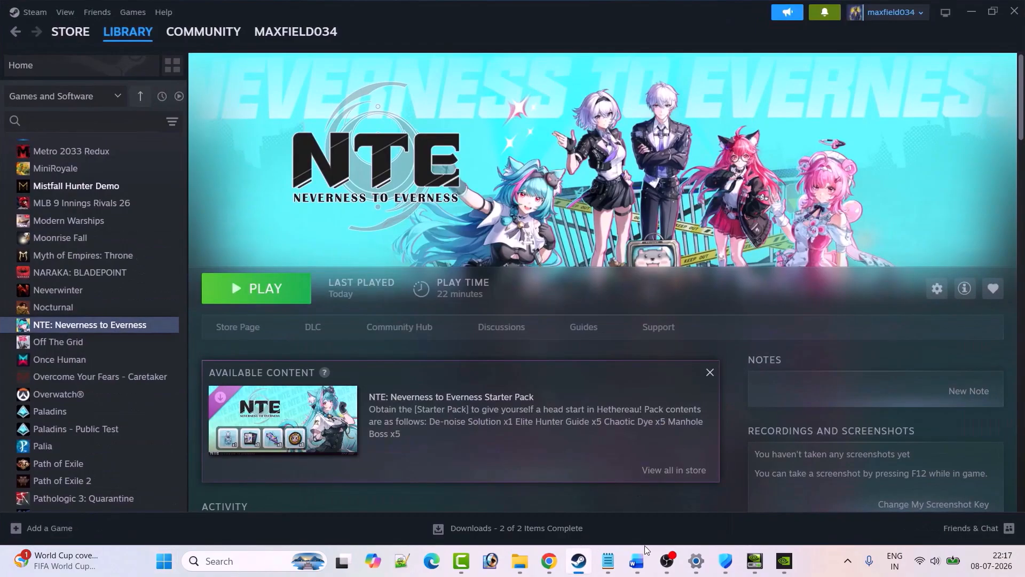
- Read Fix 10 about verifying game files in the Word document and return to Steam
{"action": "left_click", "coordinate": [637, 560]}
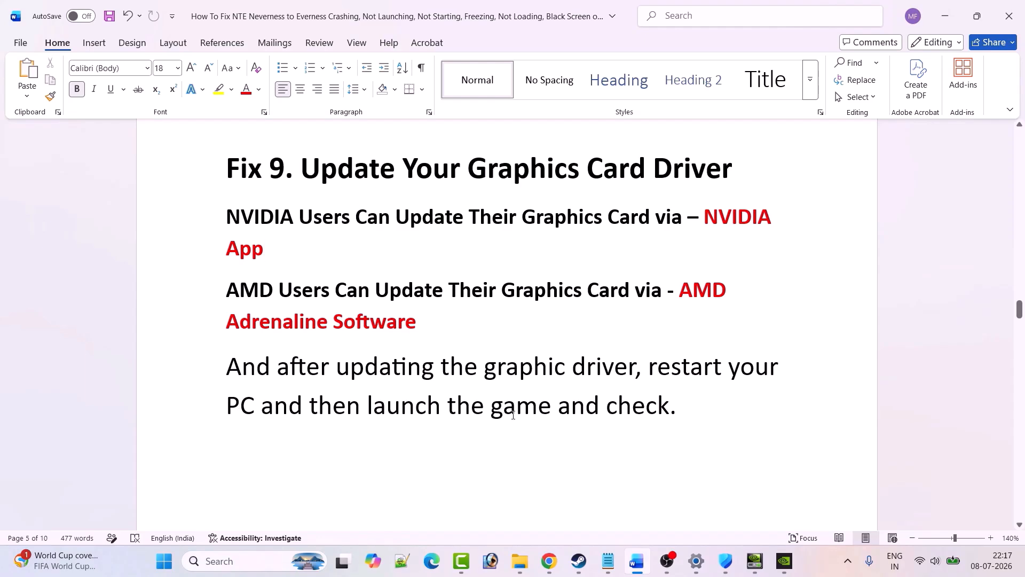
{"action": "scroll", "coordinate": [630, 416], "scroll_direction": "down", "scroll_amount": 10}
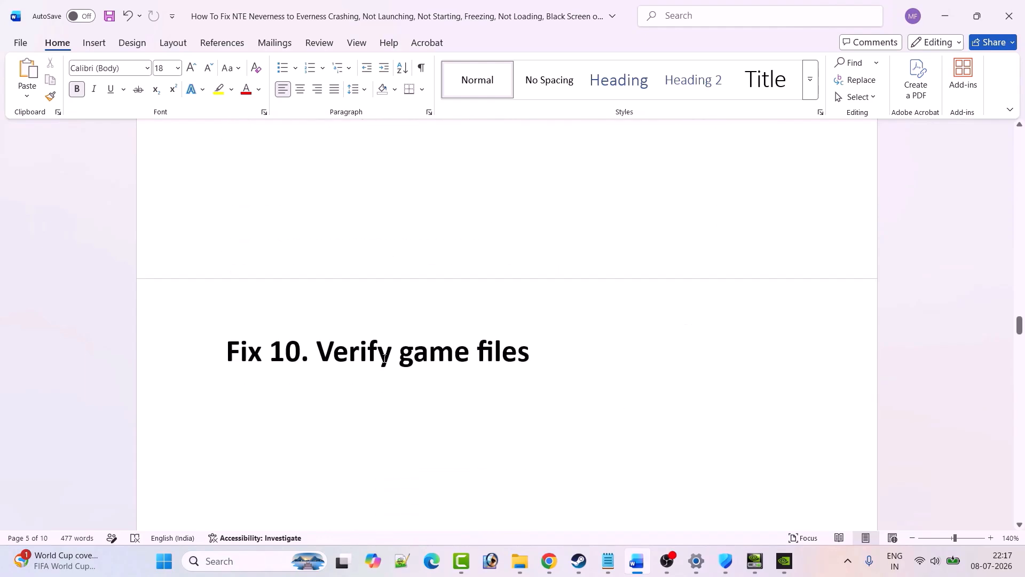
{"action": "left_click", "coordinate": [586, 552]}
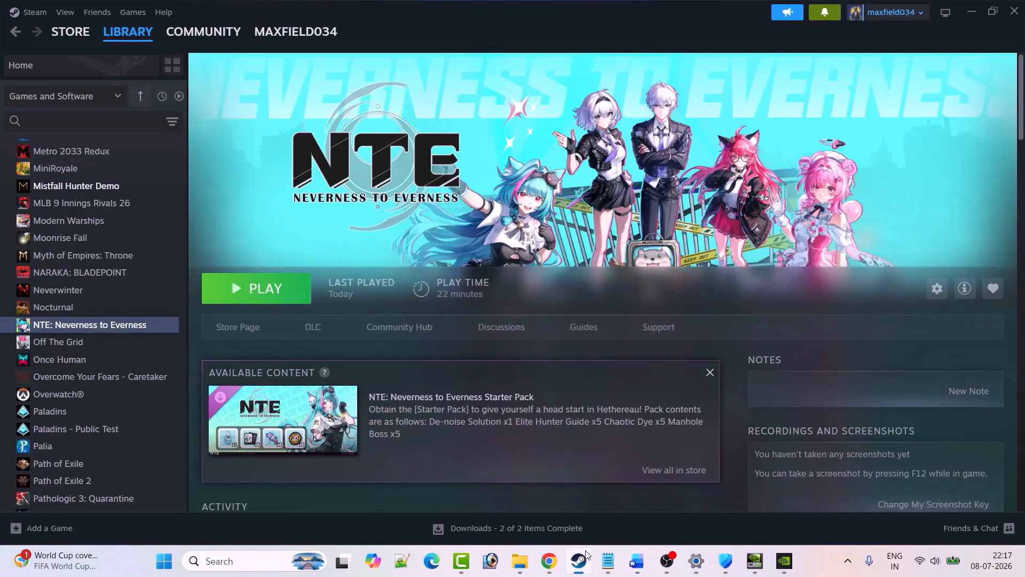
- View the file verification option among the installed files in NTE: Neverness to Everness's properties, and close the properties
{"action": "right_click", "coordinate": [101, 325]}
{"action": "left_click", "coordinate": [135, 430]}
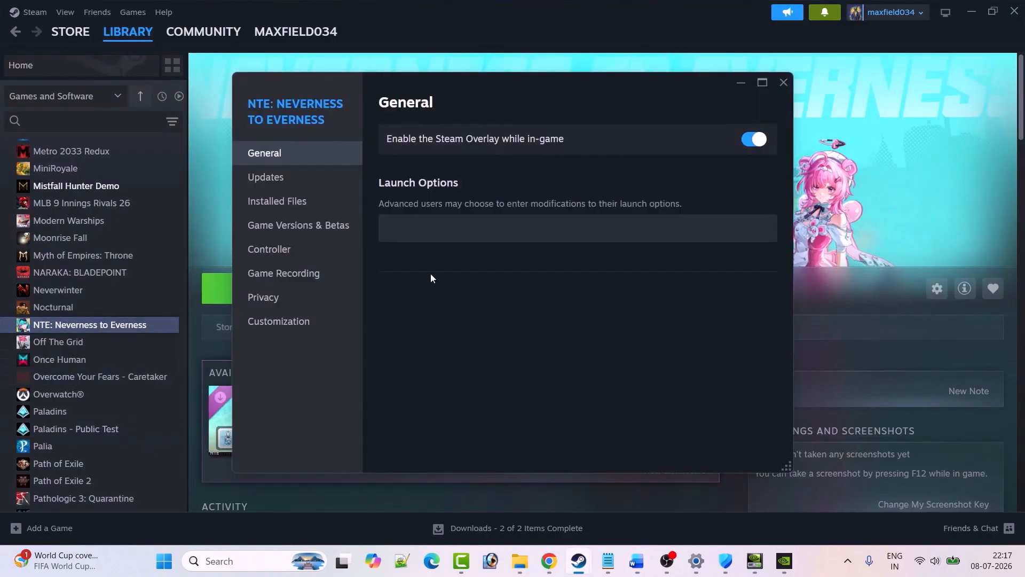
{"action": "left_click", "coordinate": [278, 201]}
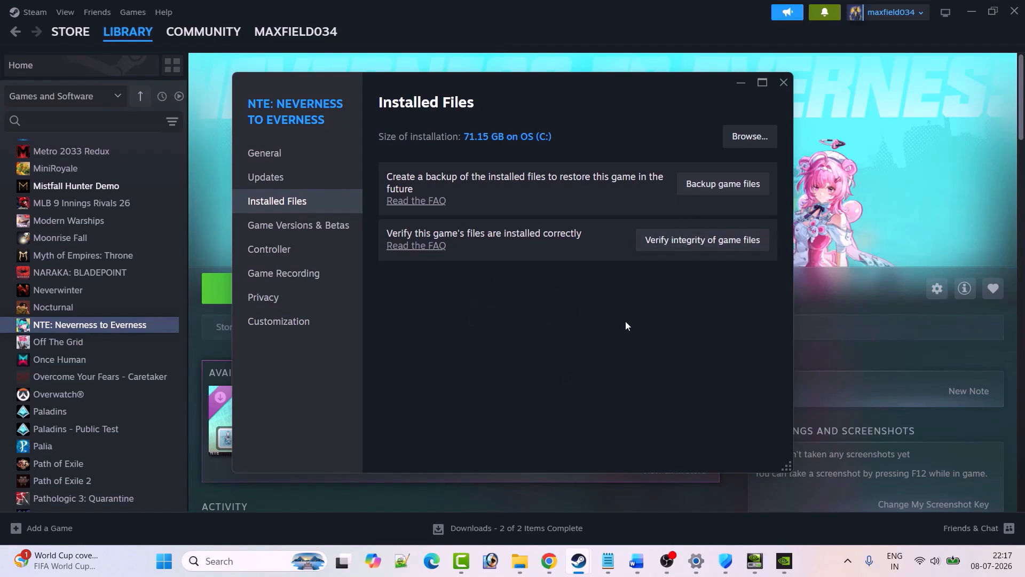
{"action": "left_click", "coordinate": [784, 86]}
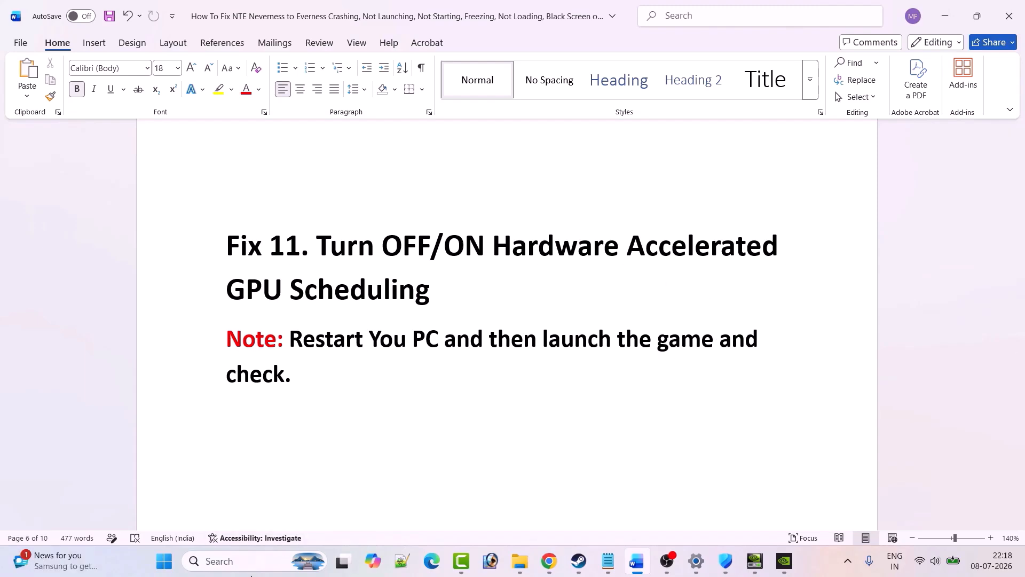
- Search Windows for the graphics settings and open them for Fix 11
{"action": "left_click", "coordinate": [251, 561]}
{"action": "type", "text": "grap"}
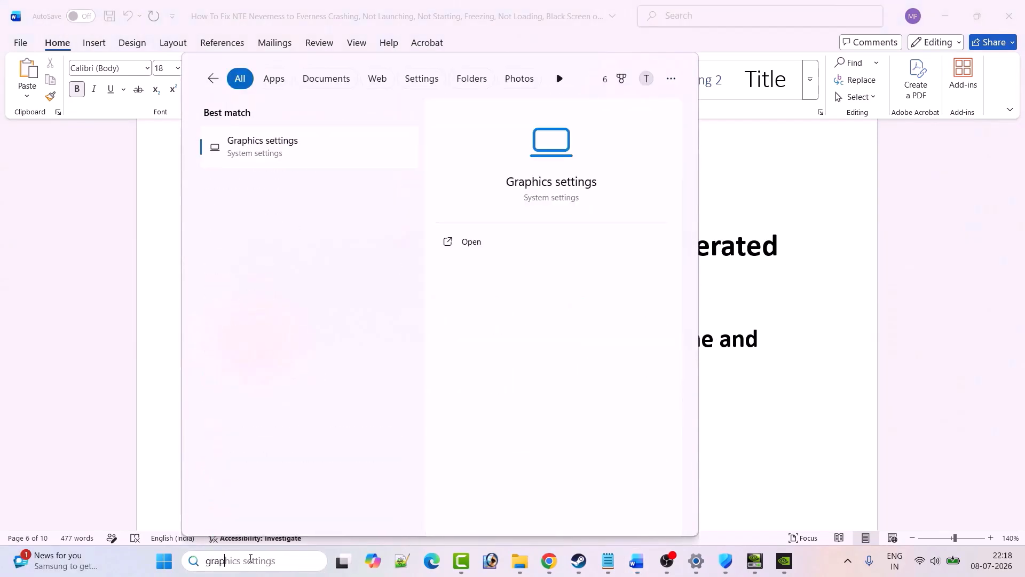
{"action": "type", "text": "hics settings"}
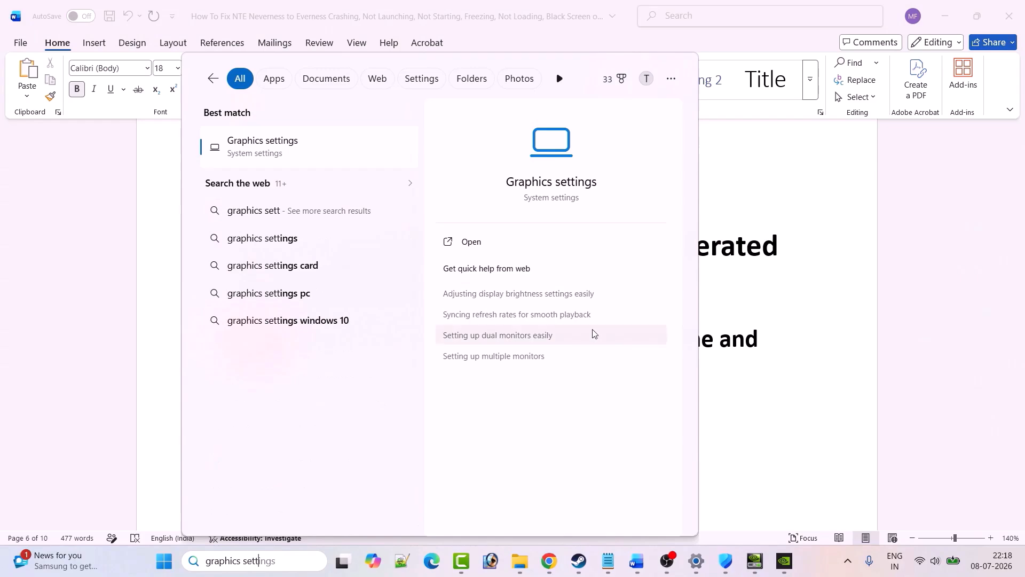
{"action": "left_click", "coordinate": [489, 243]}
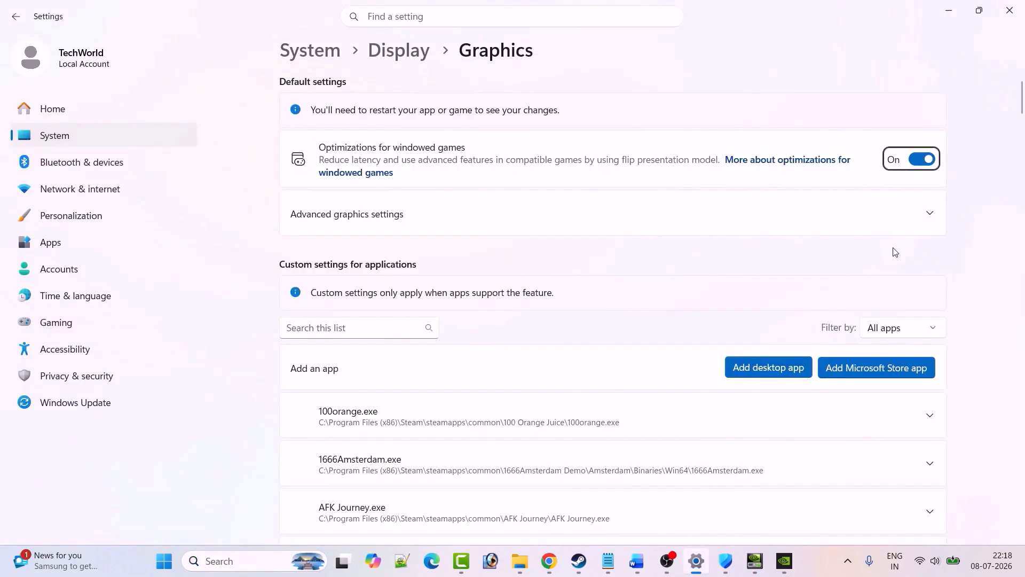
- Switch hardware-accelerated GPU scheduling off and back on in the advanced graphics settings, viewing NTE's Steam page in between
{"action": "left_click", "coordinate": [469, 219]}
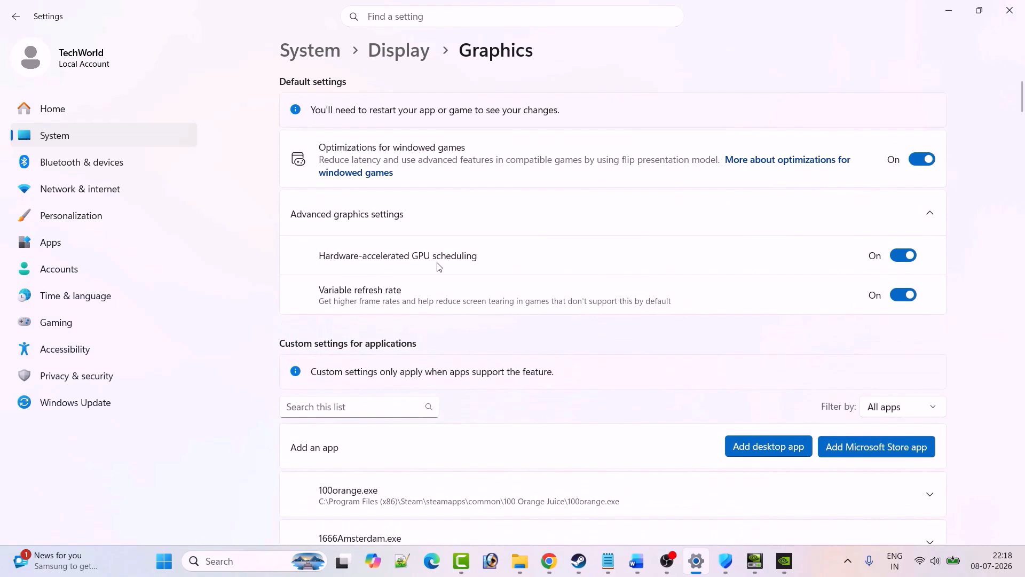
{"action": "left_click", "coordinate": [902, 257]}
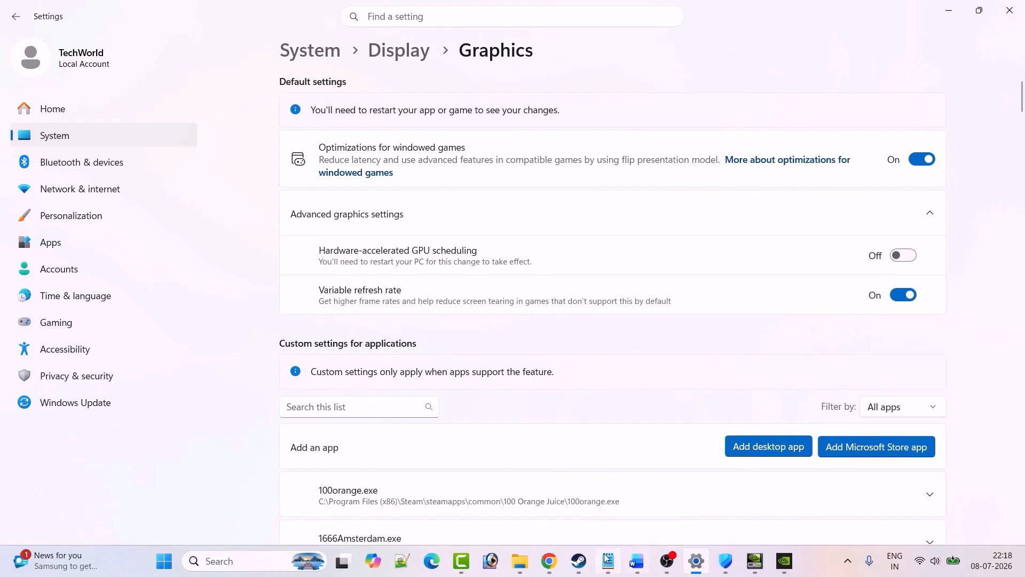
{"action": "left_click", "coordinate": [580, 560]}
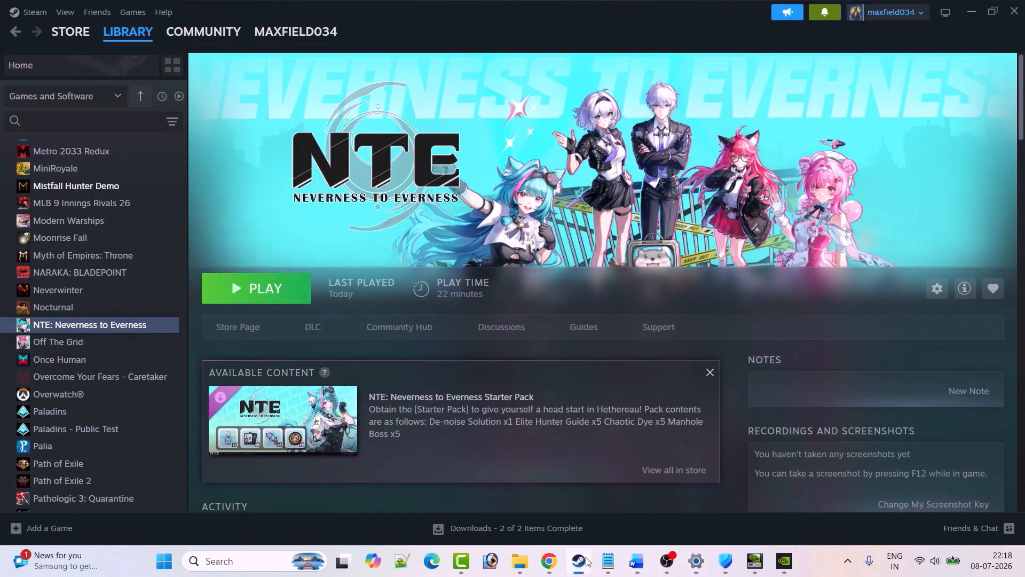
{"action": "left_click", "coordinate": [586, 561]}
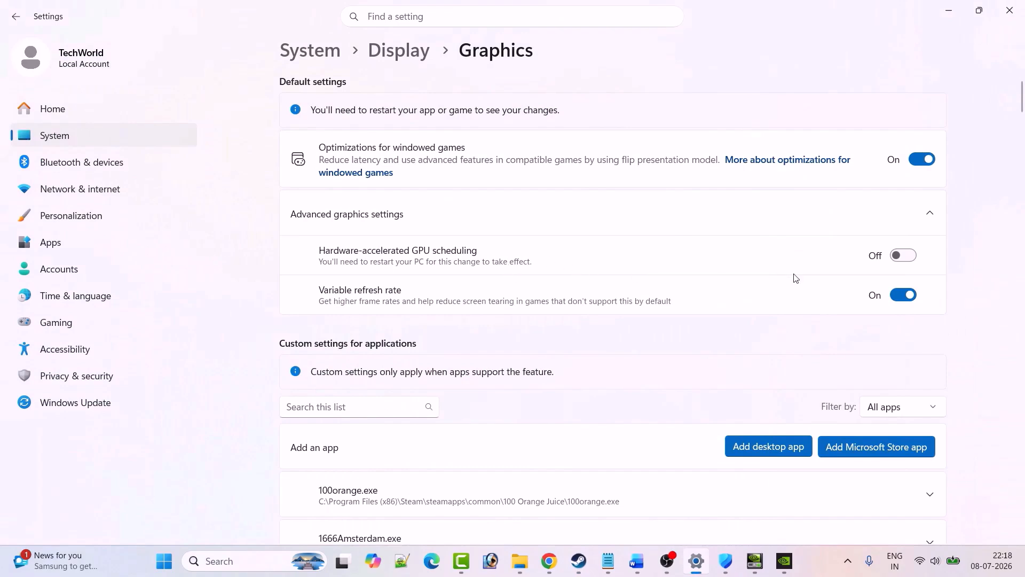
{"action": "left_click", "coordinate": [903, 256]}
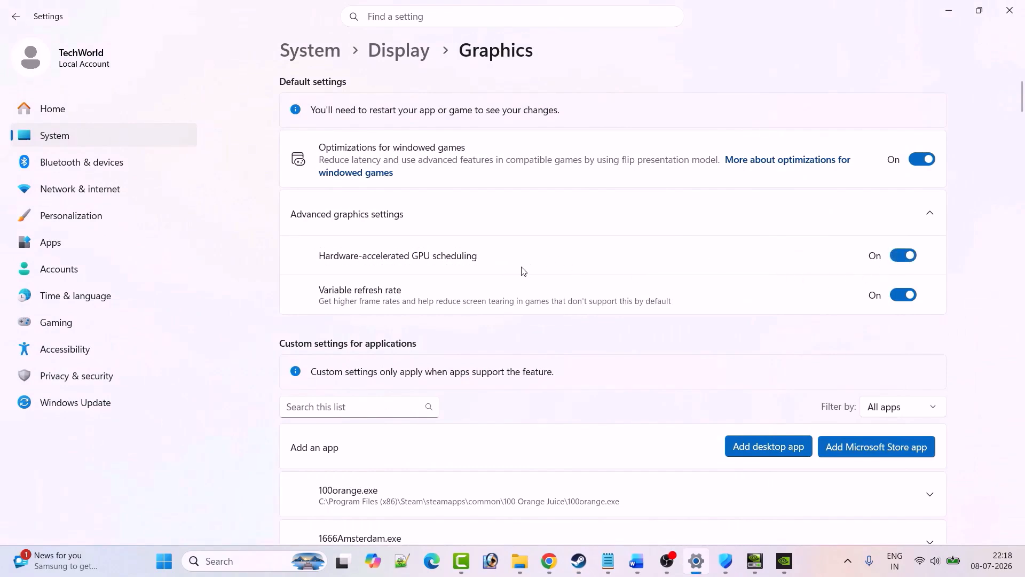
- Read Fix 12 in the Word document, and open the user's profile folder under C:\Users in File Explorer
{"action": "left_click", "coordinate": [636, 560]}
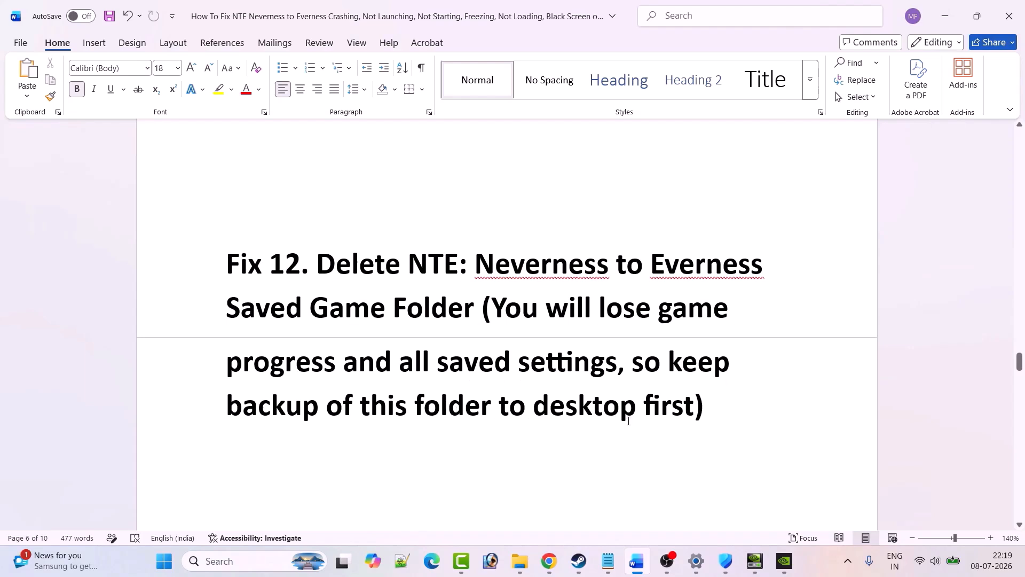
{"action": "key", "text": "super+e"}
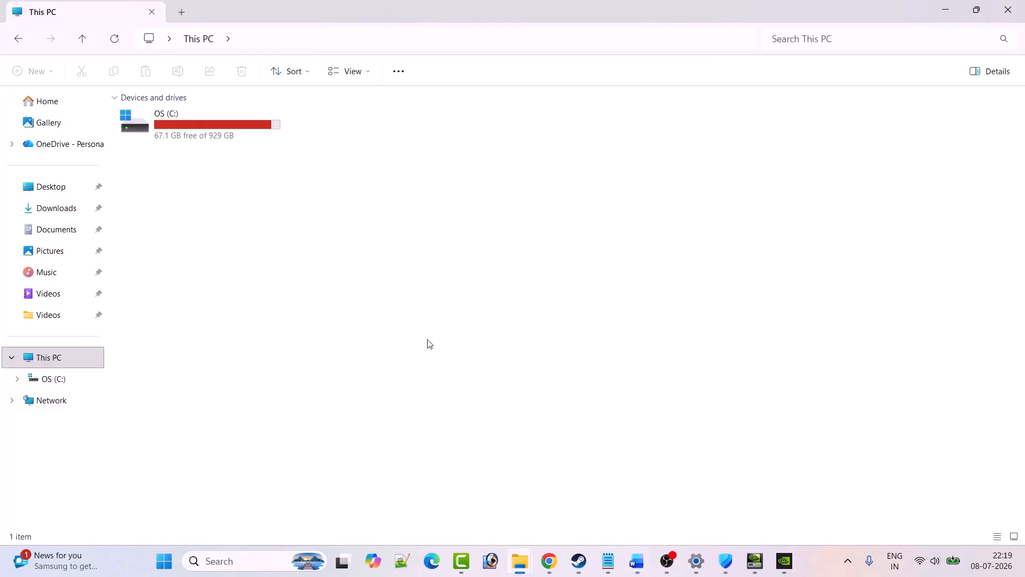
{"action": "double_click", "coordinate": [202, 131]}
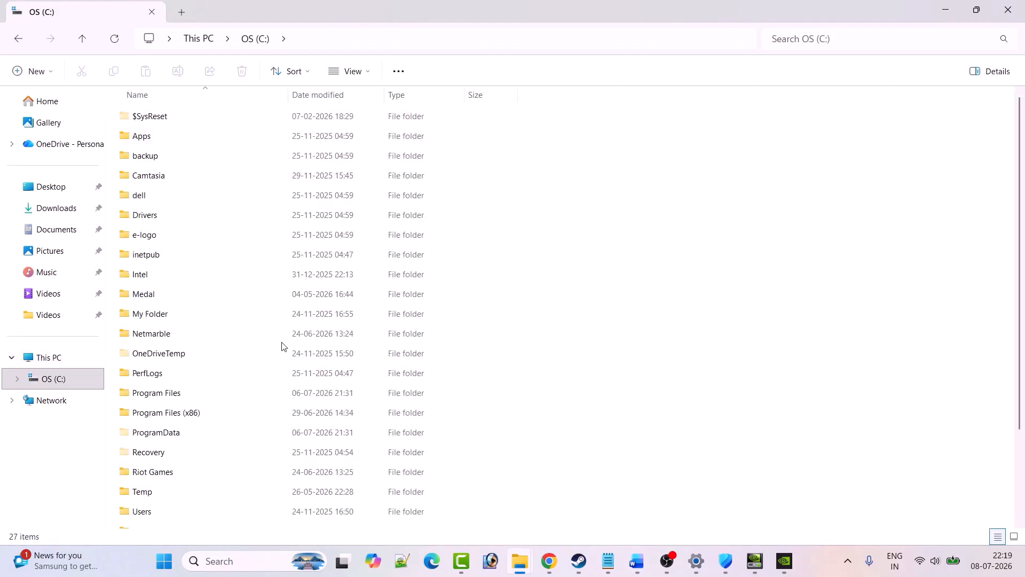
{"action": "scroll", "coordinate": [218, 446], "scroll_direction": "down", "scroll_amount": 1}
{"action": "double_click", "coordinate": [161, 458]}
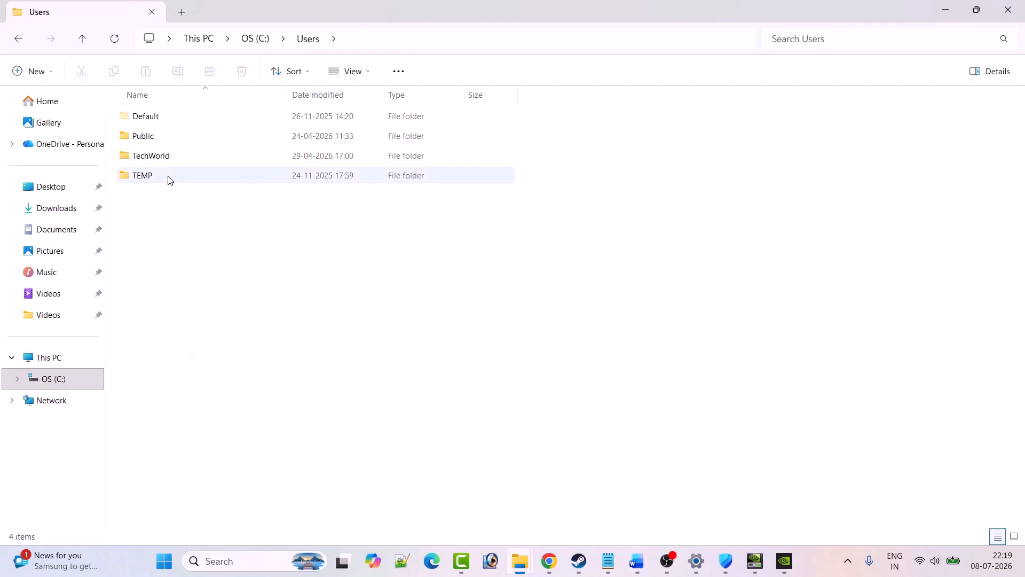
{"action": "double_click", "coordinate": [166, 156]}
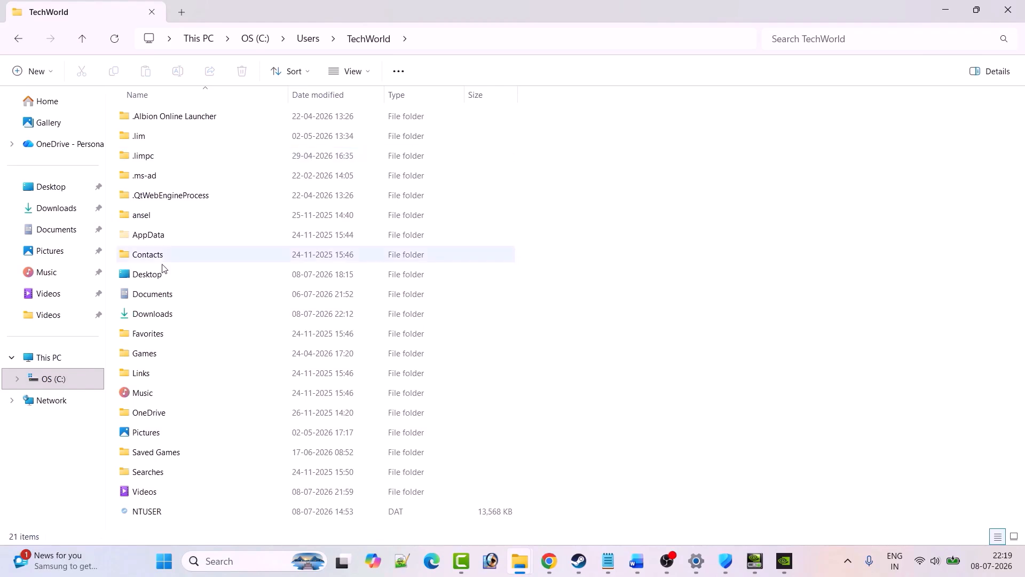
- Check the hidden items display option, and open the AppData\Local folder of the user profile
{"action": "left_click", "coordinate": [353, 71]}
{"action": "mouse_move", "coordinate": [368, 321]}
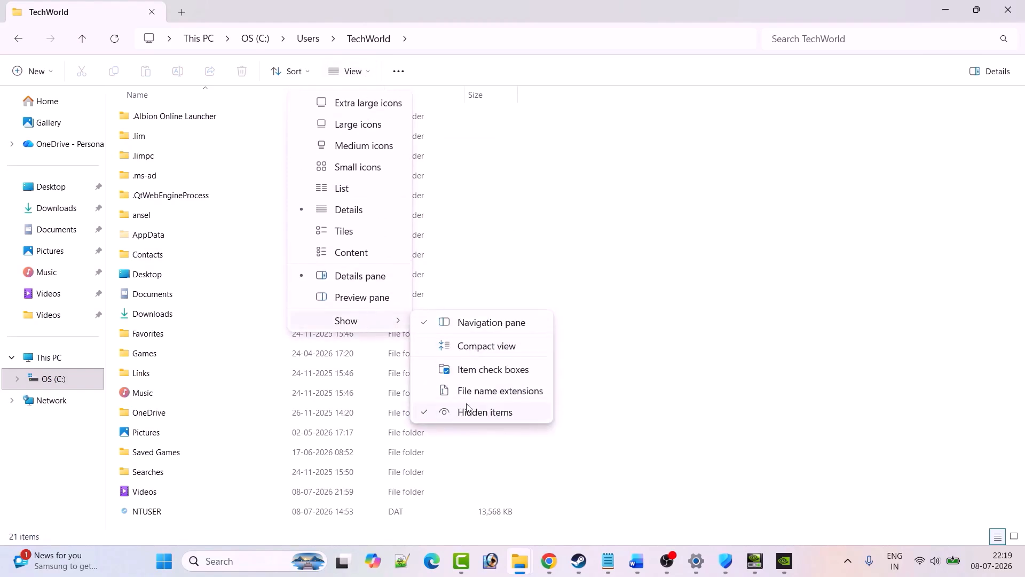
{"action": "left_click", "coordinate": [686, 359]}
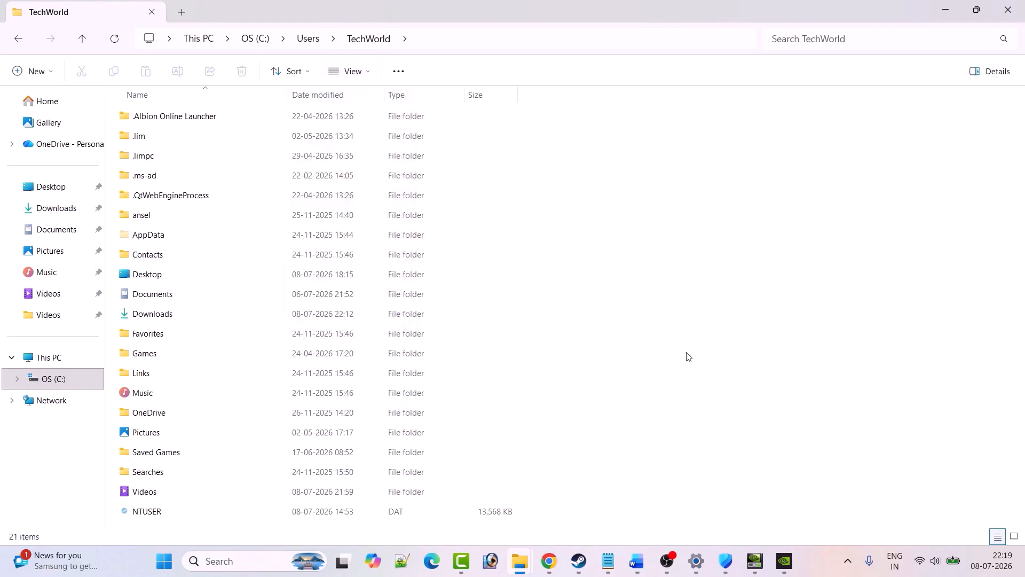
{"action": "double_click", "coordinate": [161, 236]}
{"action": "double_click", "coordinate": [160, 118]}
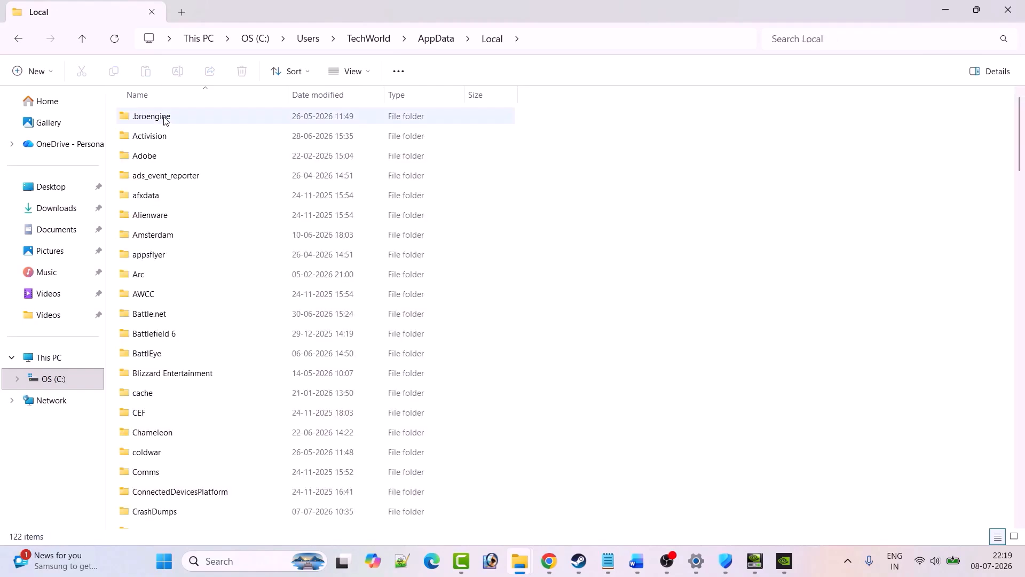
- Locate the HT folder in AppData\Local and open it
{"action": "key", "text": "h"}
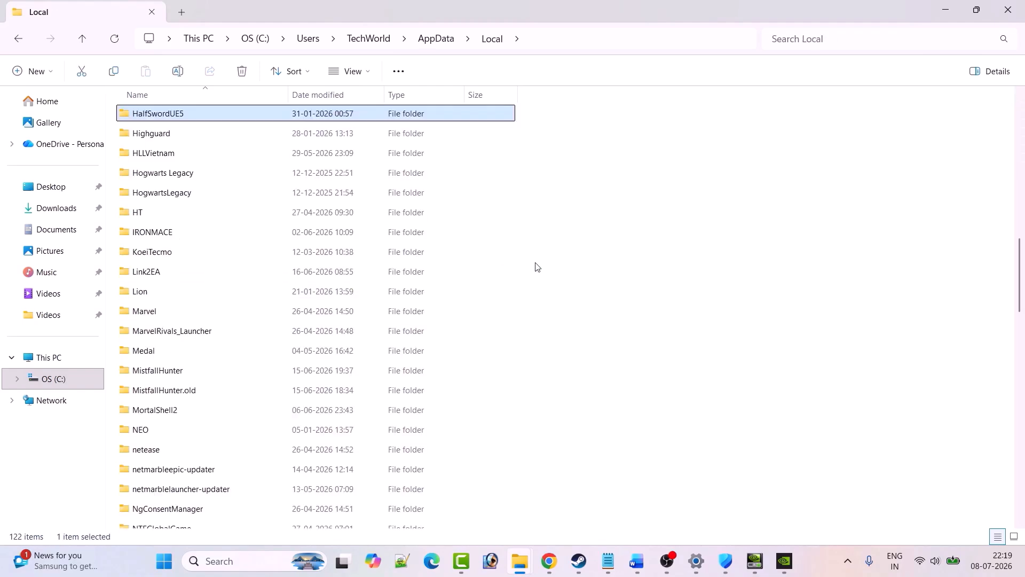
{"action": "key", "text": "Down"}
{"action": "key", "text": "Down"}
{"action": "key", "text": "Down"}
{"action": "key", "text": "Down"}
{"action": "key", "text": "Down"}
{"action": "double_click", "coordinate": [162, 215]}
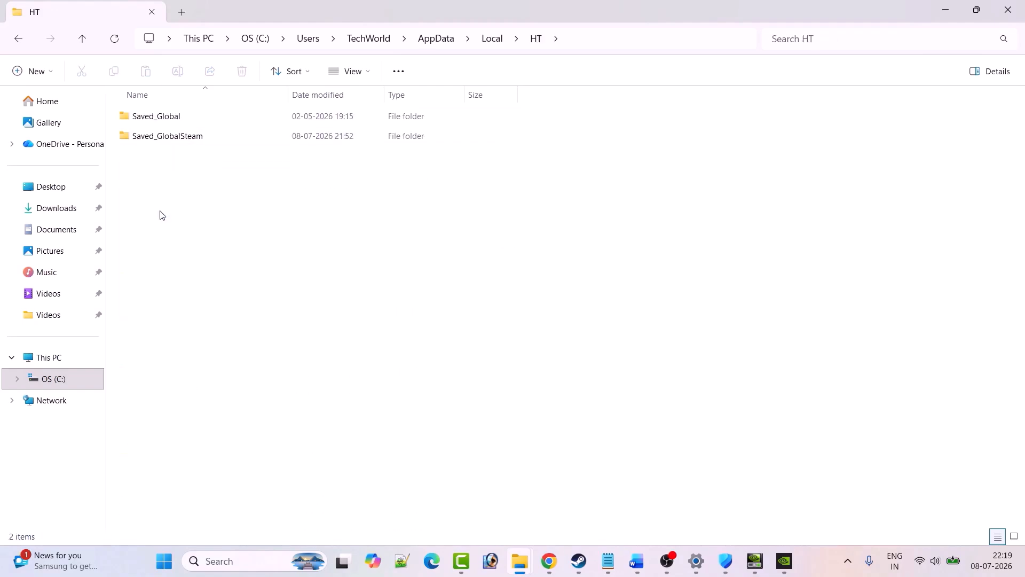
- Return to the Local folder and copy the HT folder for a backup
{"action": "left_click", "coordinate": [22, 41]}
{"action": "scroll", "coordinate": [161, 385], "scroll_direction": "down", "scroll_amount": 2}
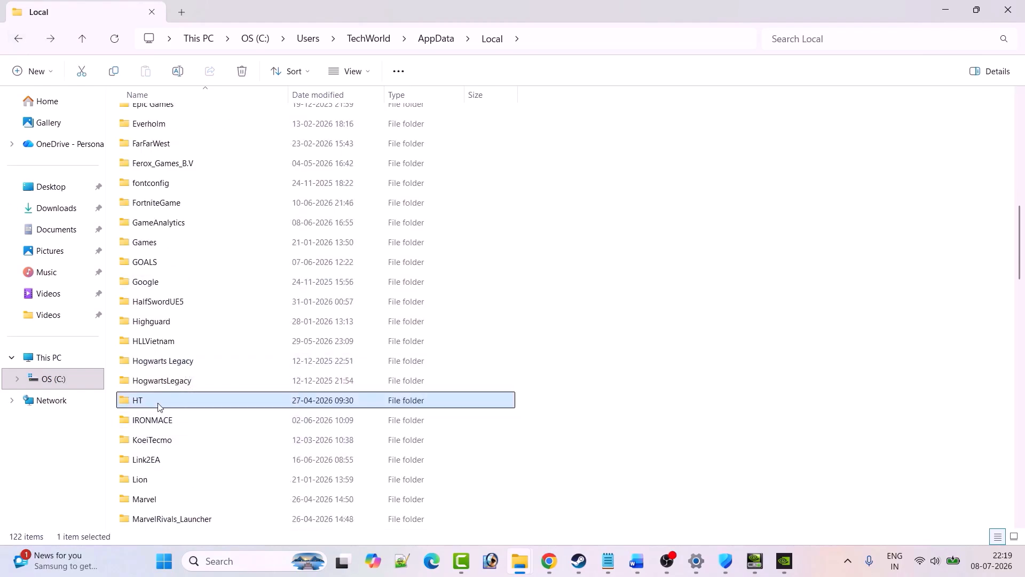
{"action": "right_click", "coordinate": [151, 400]}
{"action": "left_click", "coordinate": [220, 416]}
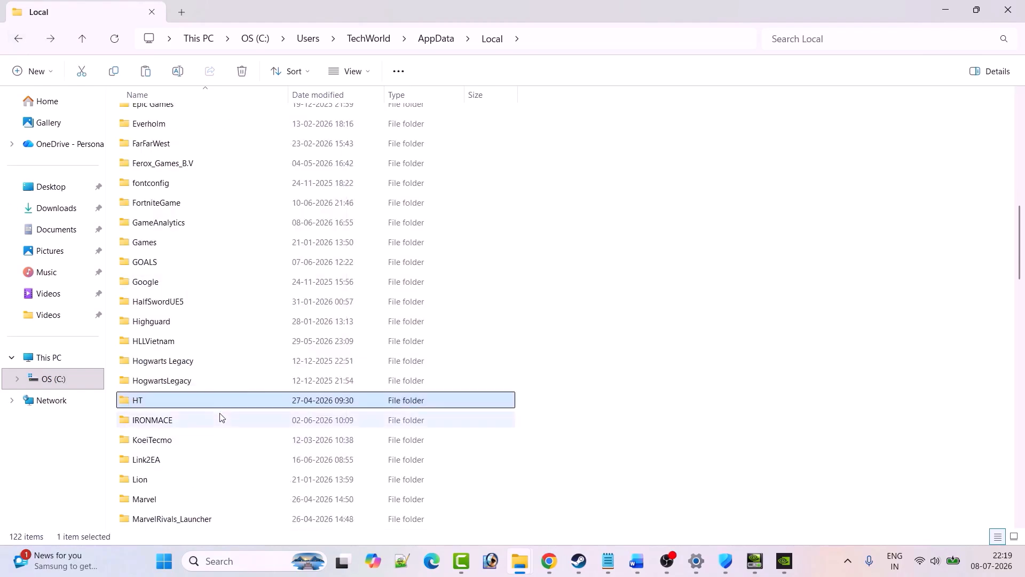
- Delete the HT folder from AppData\Local
{"action": "scroll", "coordinate": [551, 372], "scroll_direction": "down", "scroll_amount": 1}
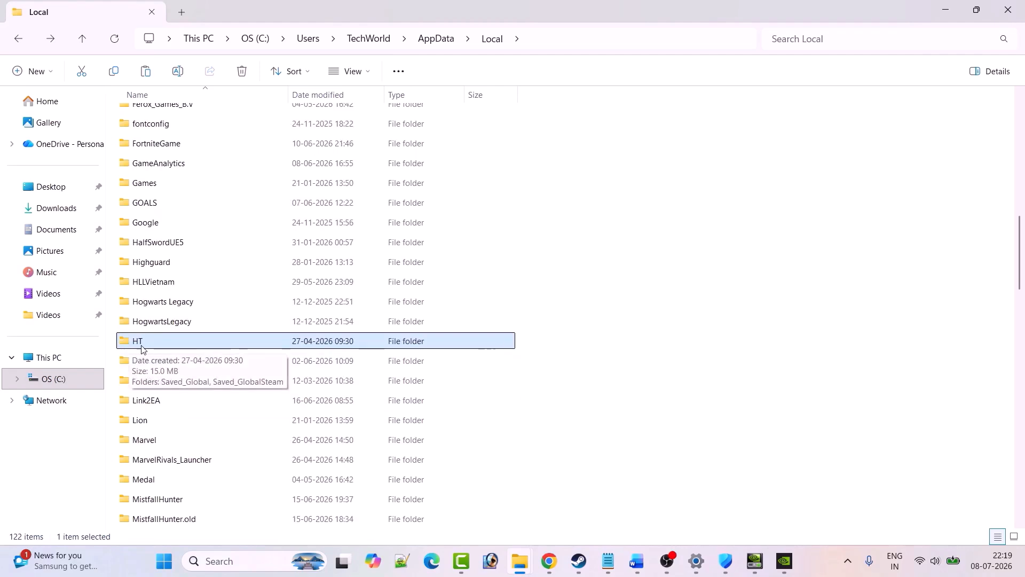
{"action": "right_click", "coordinate": [158, 344]}
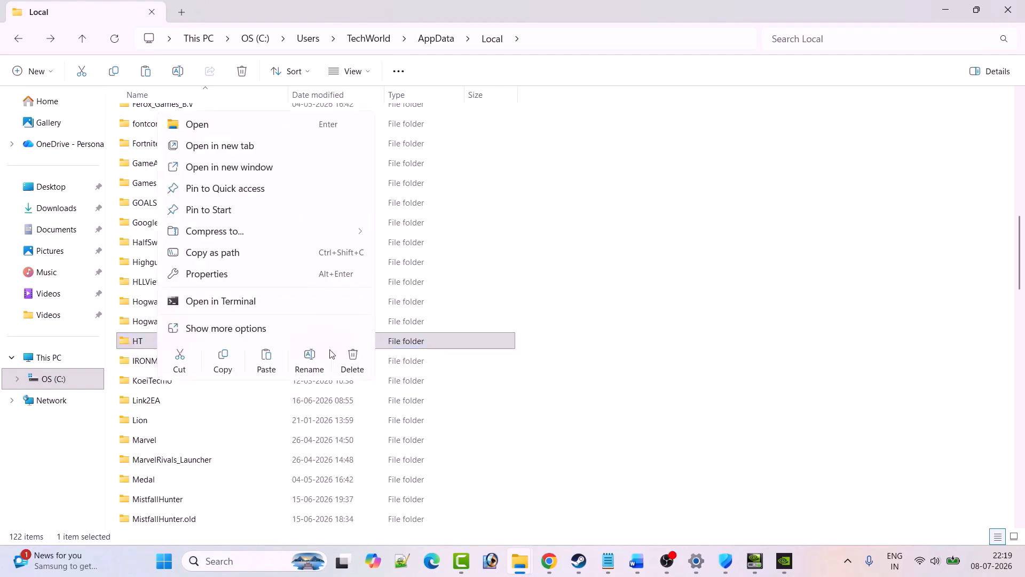
{"action": "left_click", "coordinate": [355, 363]}
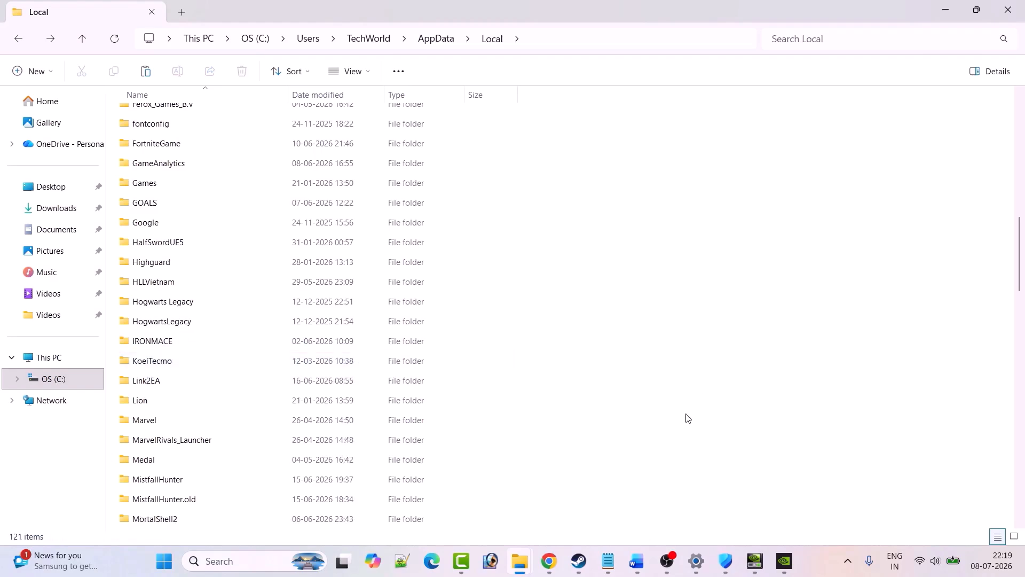
- View NTE's library page in Steam, and switch to the Word document to read Fix 13 about power plans
{"action": "left_click", "coordinate": [580, 558]}
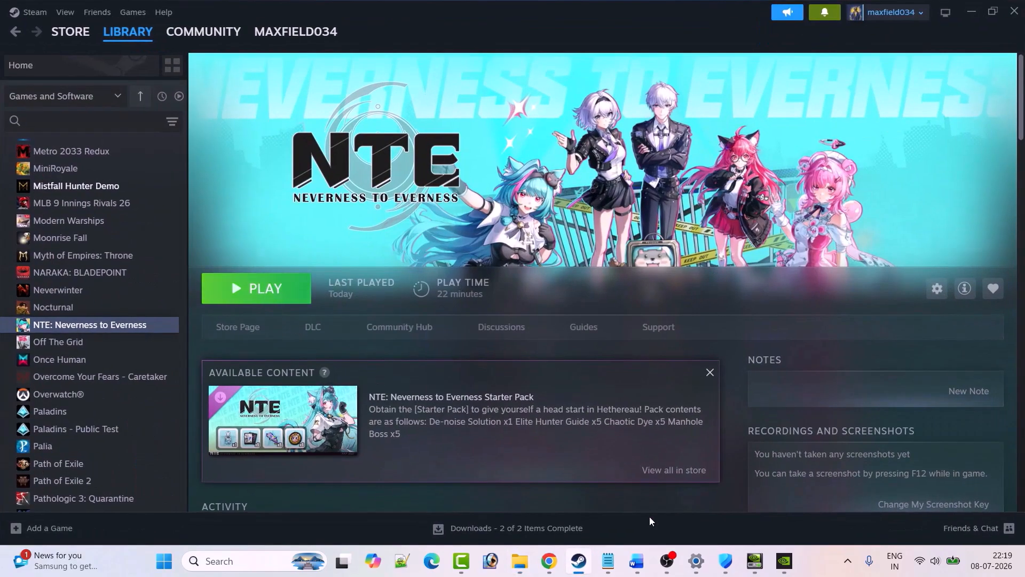
{"action": "left_click", "coordinate": [636, 560]}
{"action": "scroll", "coordinate": [345, 251], "scroll_direction": "down", "scroll_amount": 5}
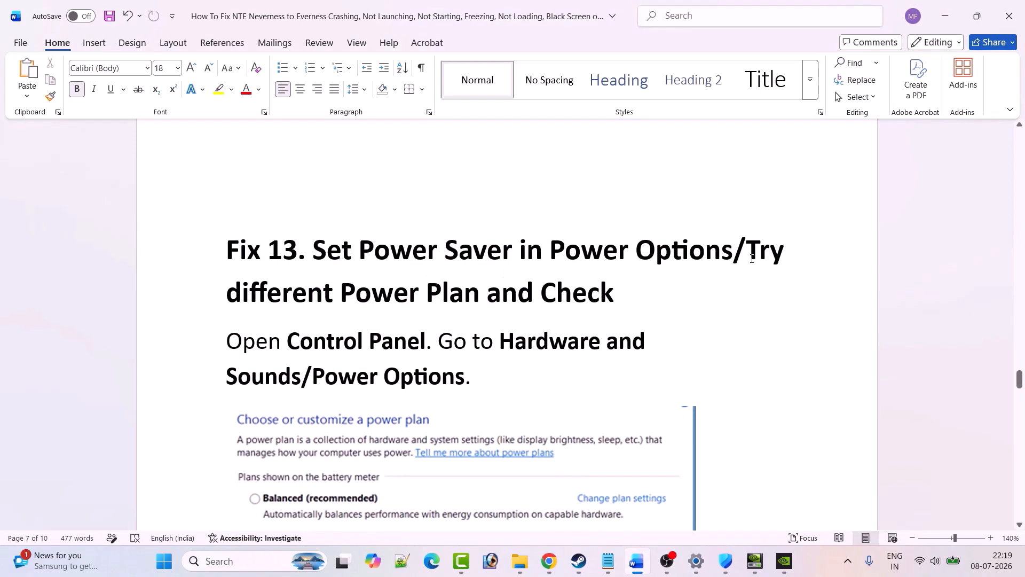
{"action": "scroll", "coordinate": [497, 297], "scroll_direction": "down", "scroll_amount": 2}
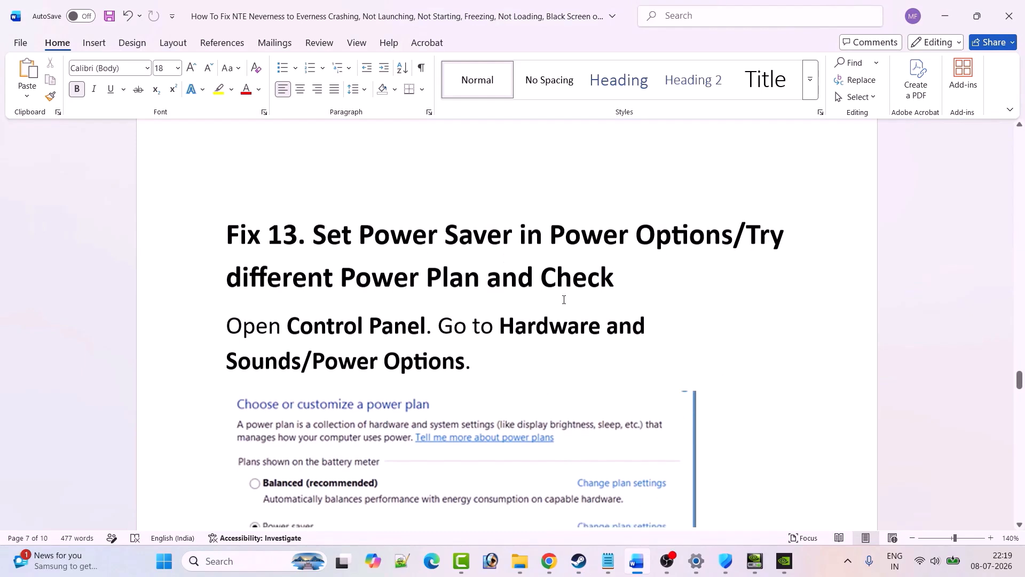
- Search Windows for "control panel" and open Power Options in its Hardware and Sound category
{"action": "left_click", "coordinate": [233, 555]}
{"action": "type", "text": "co"}
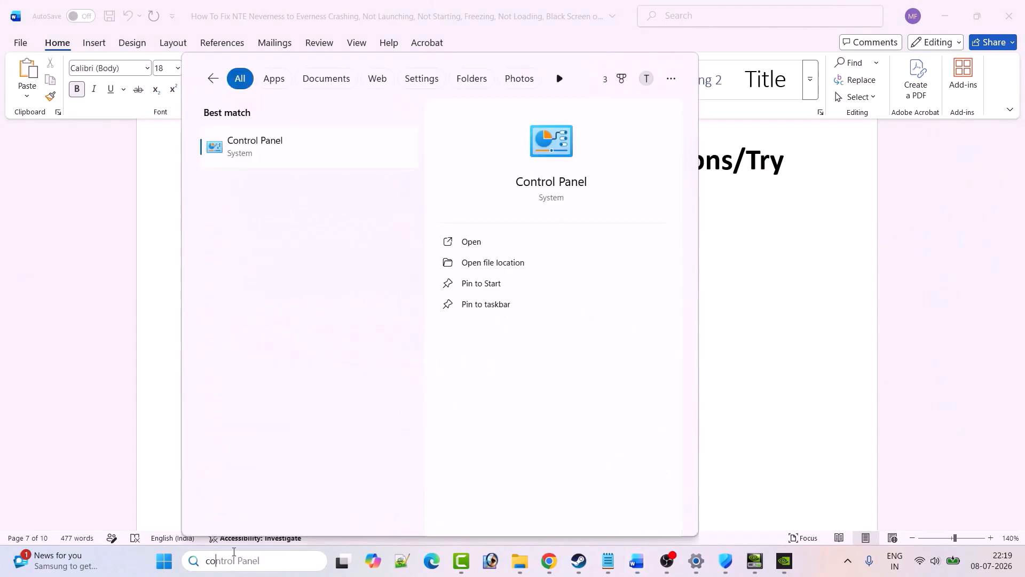
{"action": "type", "text": "ntrol pa"}
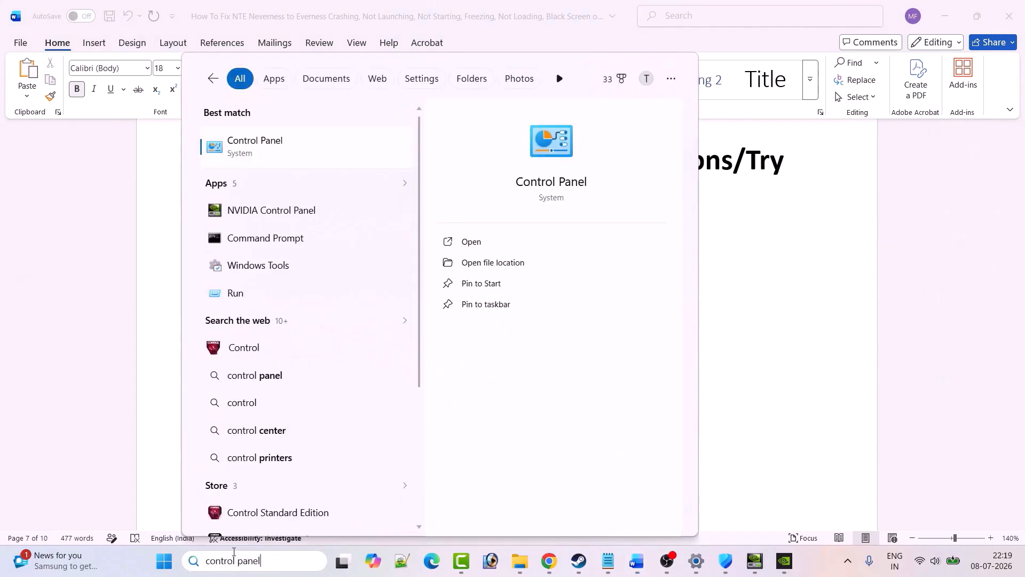
{"action": "type", "text": "nel"}
{"action": "left_click", "coordinate": [516, 247]}
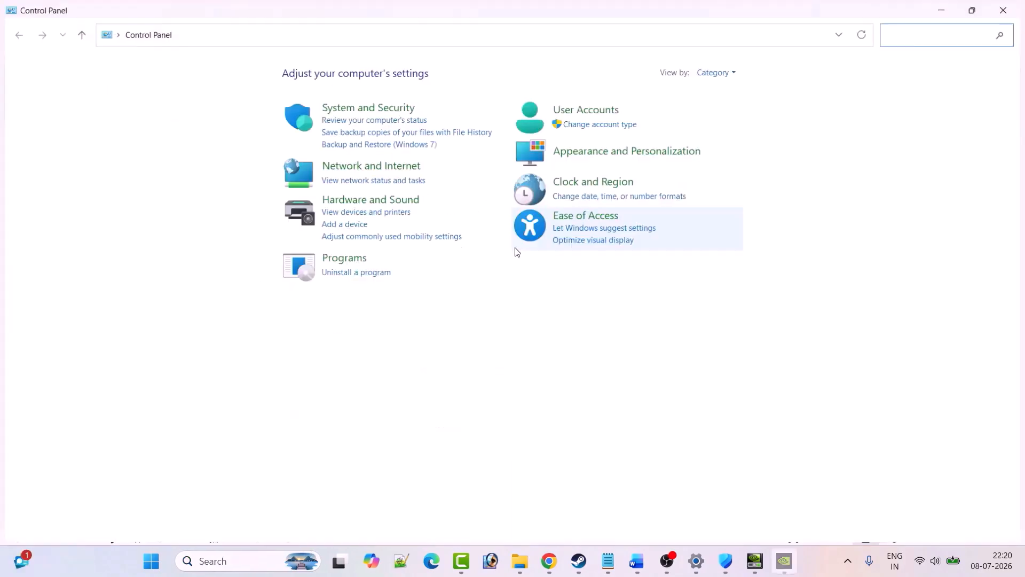
{"action": "left_click", "coordinate": [371, 202]}
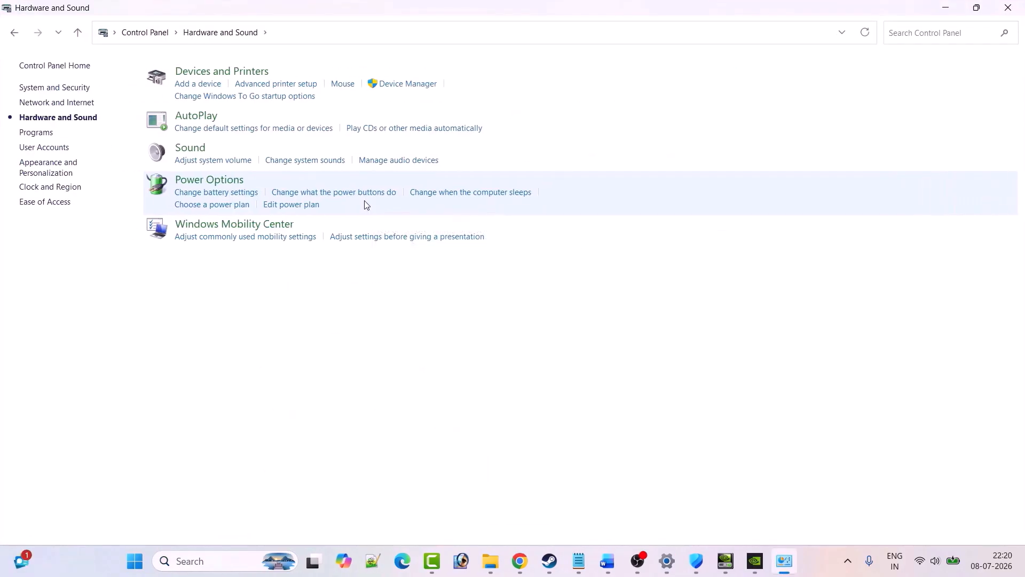
{"action": "left_click", "coordinate": [204, 183]}
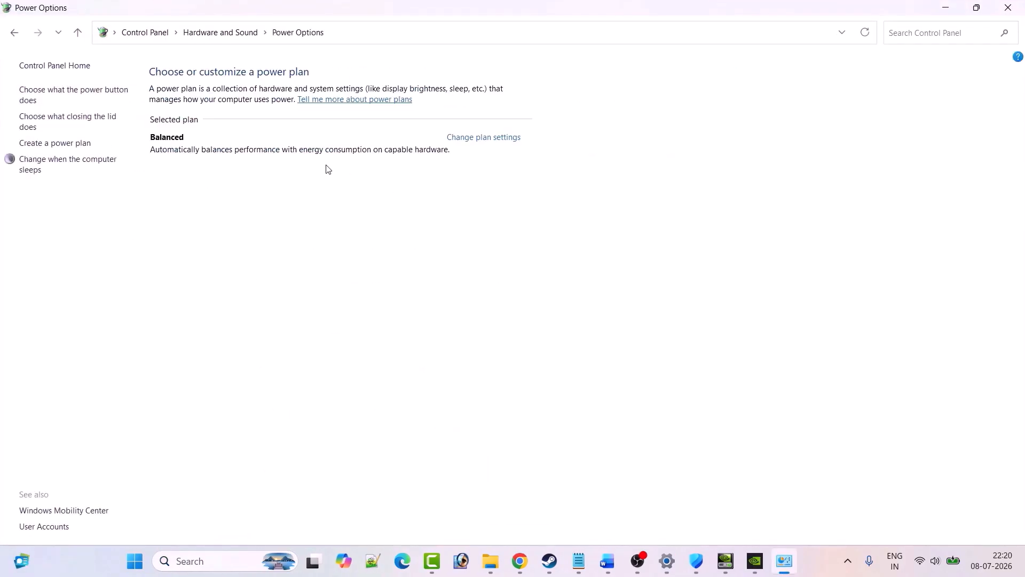
- Return to the Word document and examine Fix 13's illustration of the available power plans
{"action": "key", "text": "alt+Tab"}
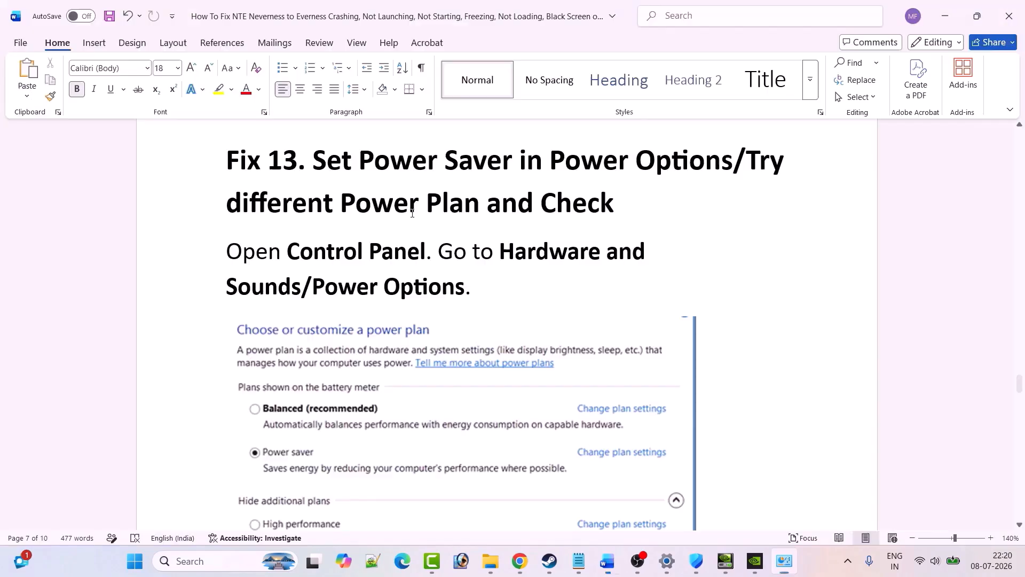
{"action": "scroll", "coordinate": [320, 296], "scroll_direction": "down", "scroll_amount": 3}
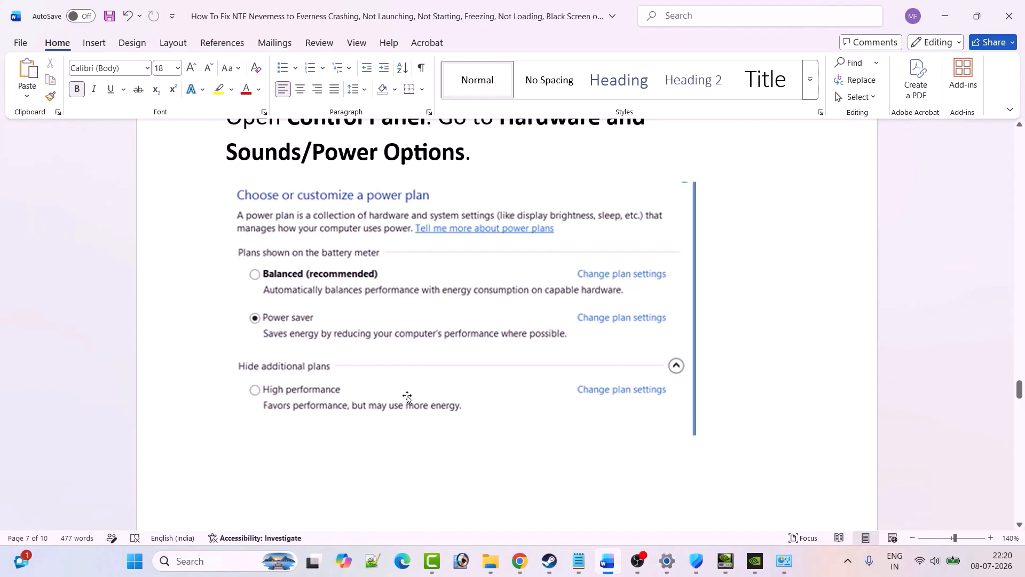
{"action": "scroll", "coordinate": [407, 398], "scroll_direction": "up", "scroll_amount": 1}
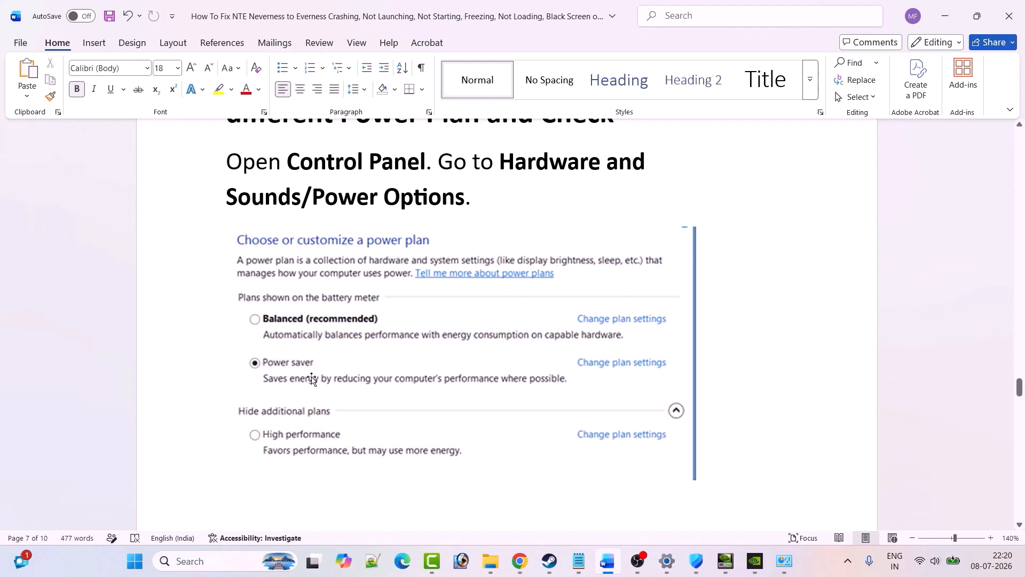
{"action": "scroll", "coordinate": [312, 379], "scroll_direction": "down", "scroll_amount": 9}
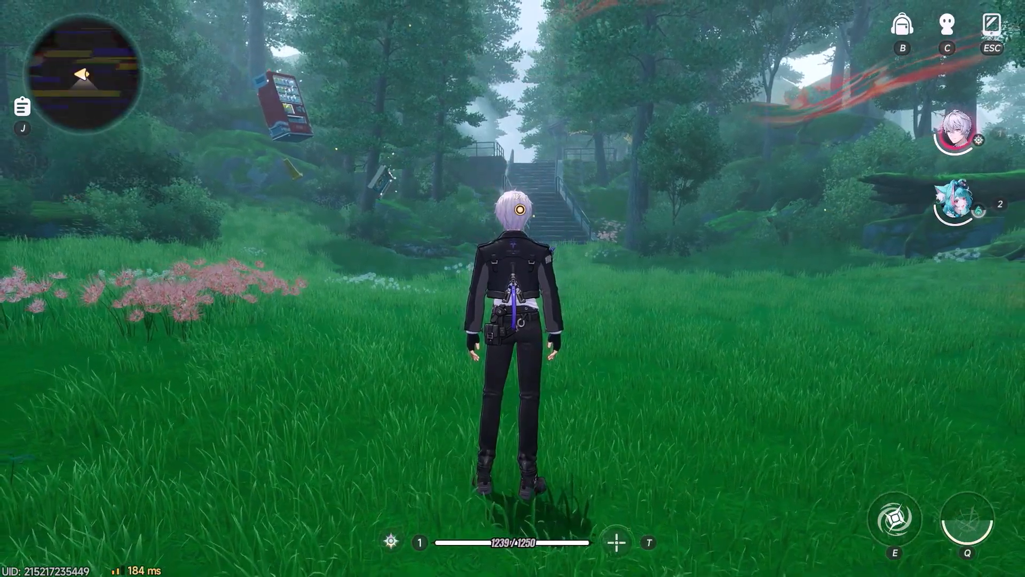
- Open the game's Graphics settings and view the available Graphics Quality and Resolution options
{"action": "key", "text": "Escape"}
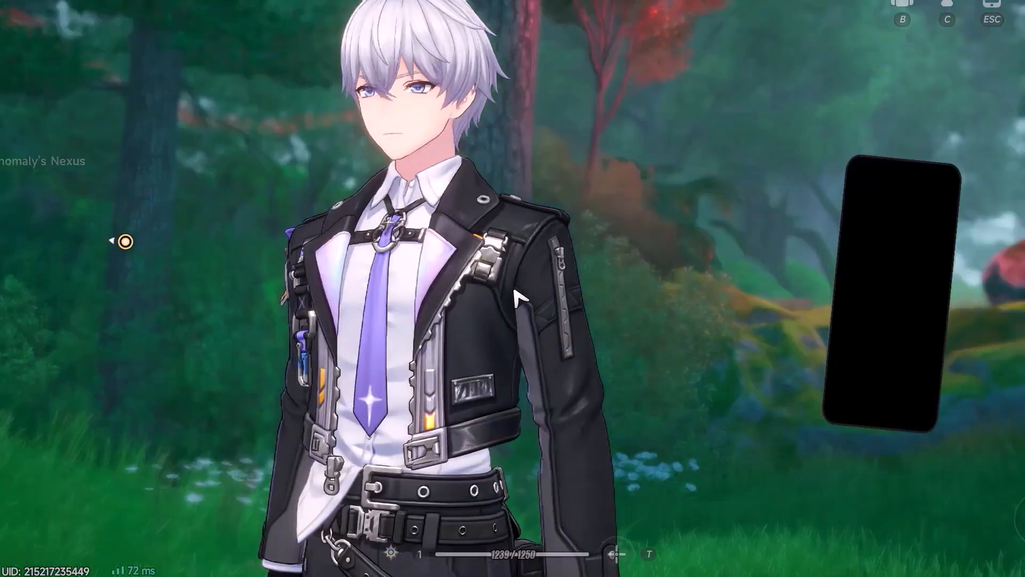
{"action": "left_click", "coordinate": [829, 506]}
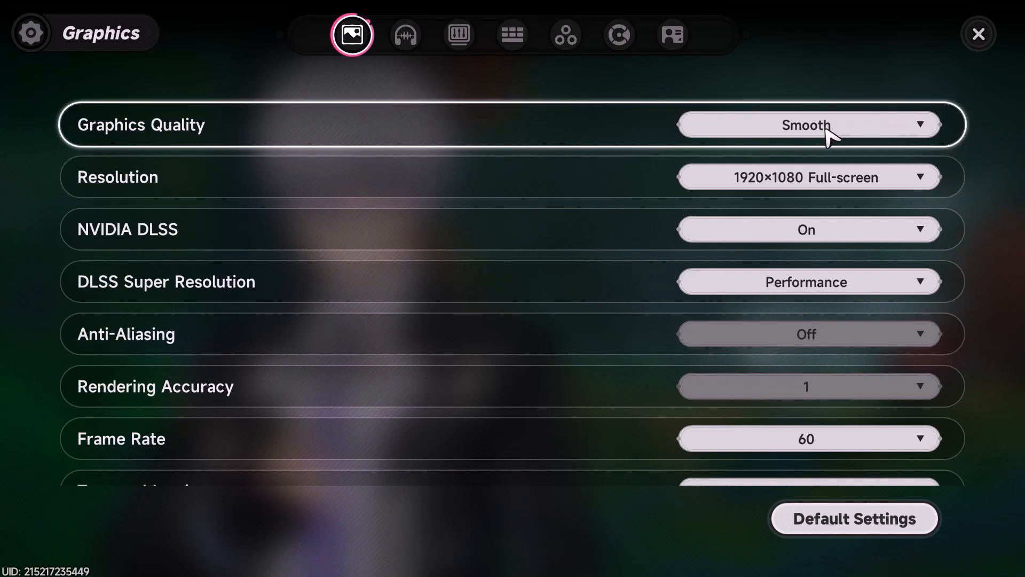
{"action": "left_click", "coordinate": [898, 128]}
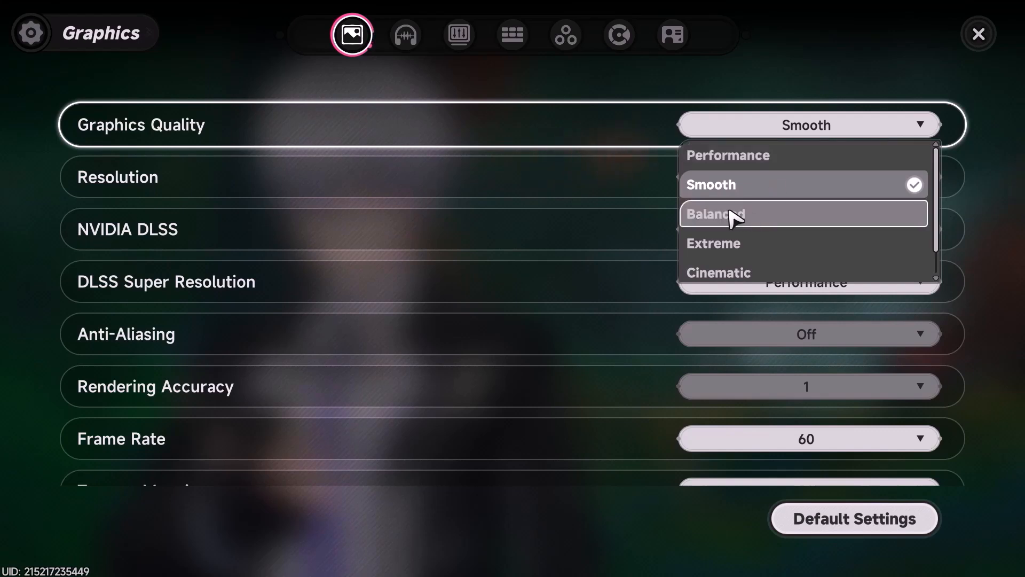
{"action": "left_click", "coordinate": [1013, 270]}
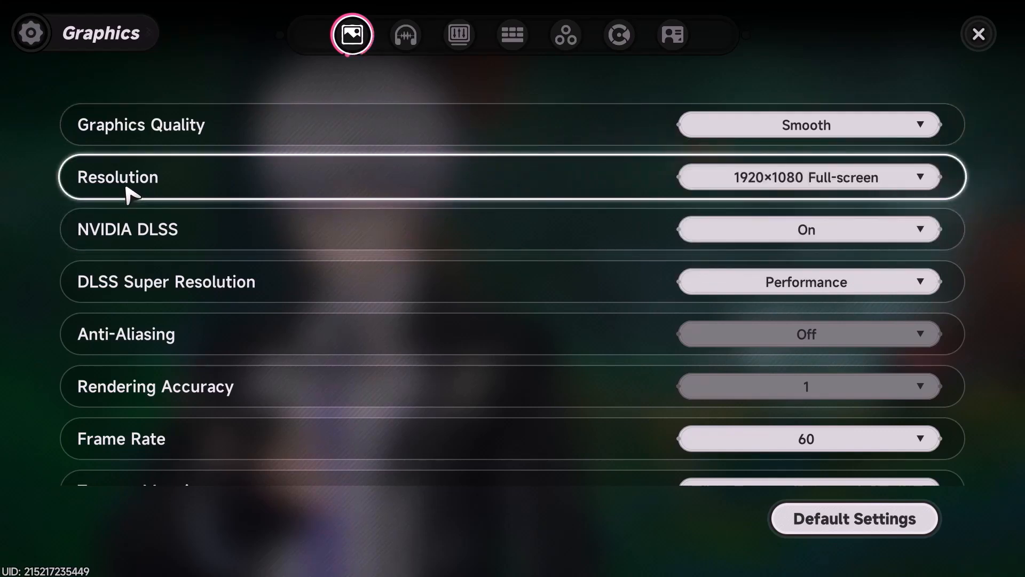
{"action": "left_click", "coordinate": [825, 177]}
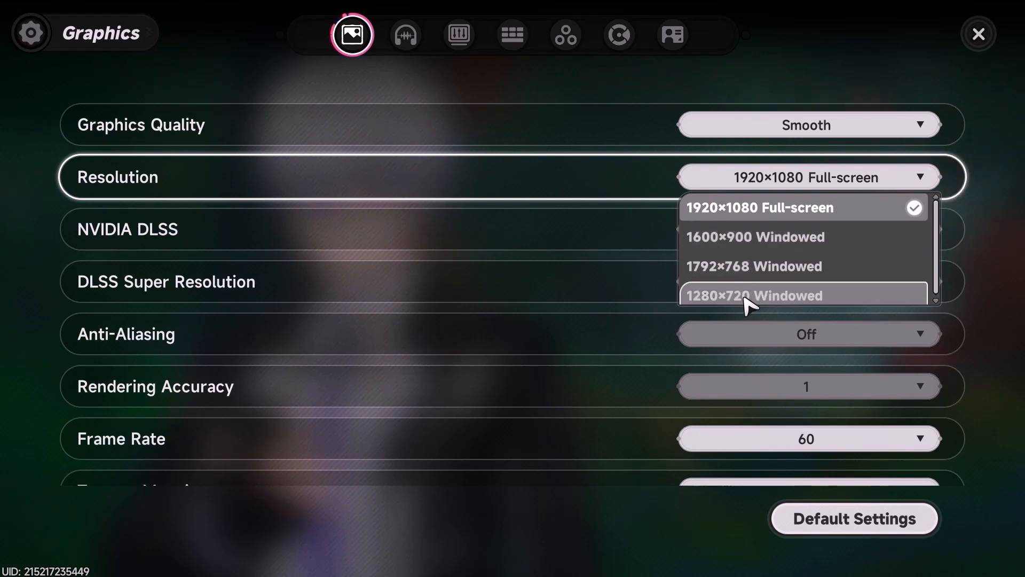
{"action": "left_click", "coordinate": [961, 328]}
- View the available Frame Rate options in the game's Graphics settings
{"action": "scroll", "coordinate": [178, 355], "scroll_direction": "down", "scroll_amount": 2}
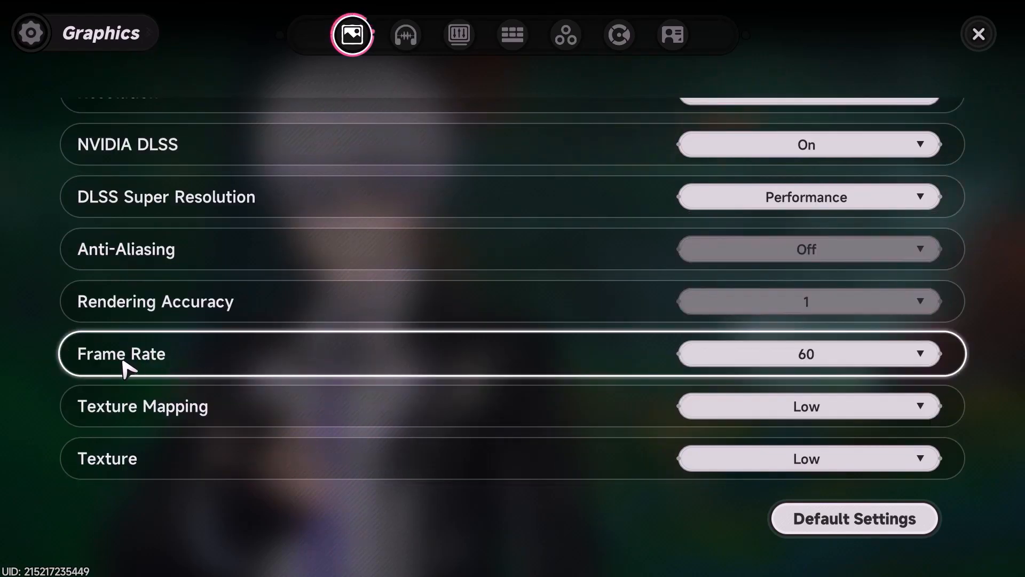
{"action": "left_click", "coordinate": [853, 364]}
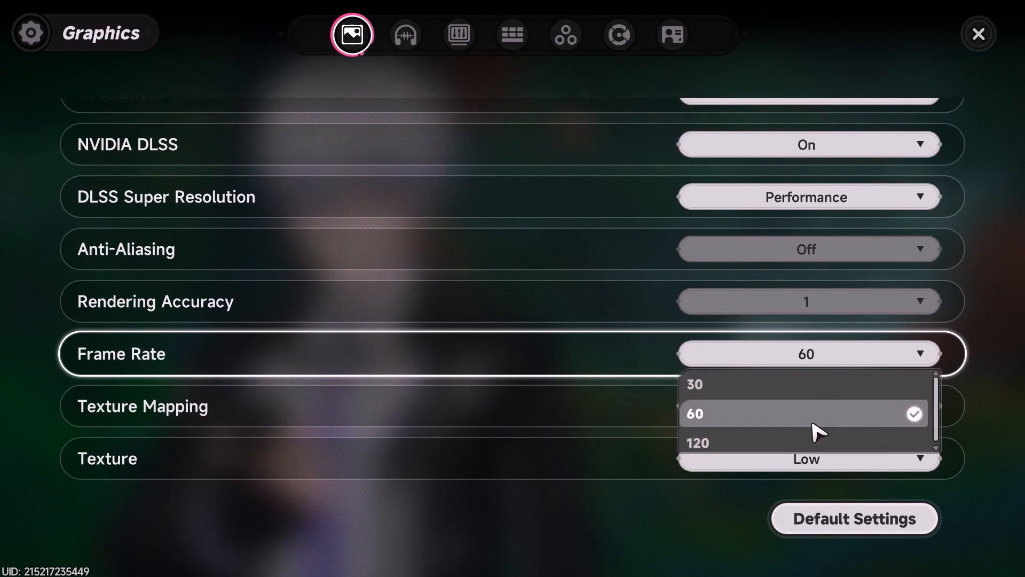
{"action": "scroll", "coordinate": [812, 422], "scroll_direction": "down", "scroll_amount": 1}
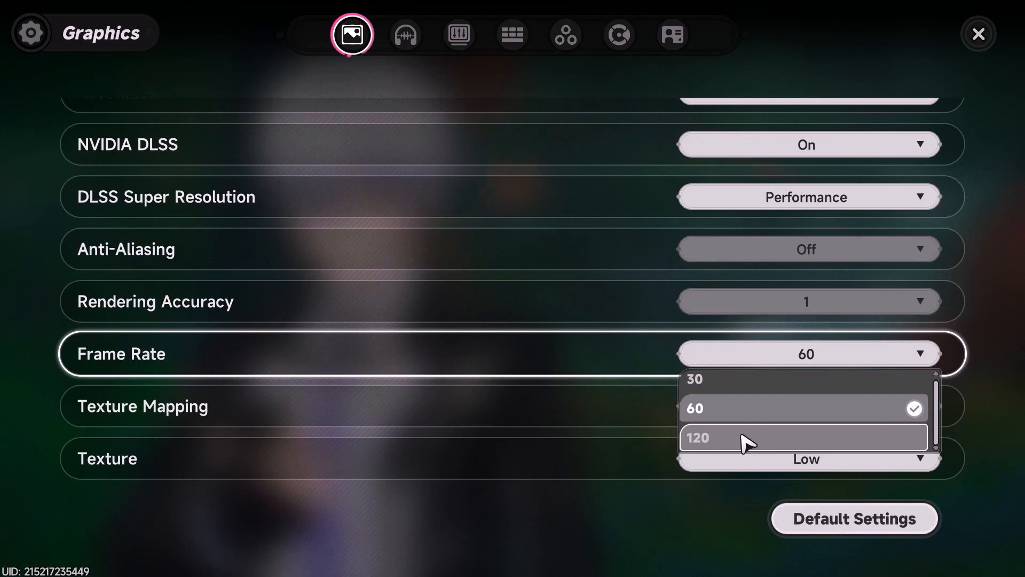
{"action": "left_click", "coordinate": [27, 397]}
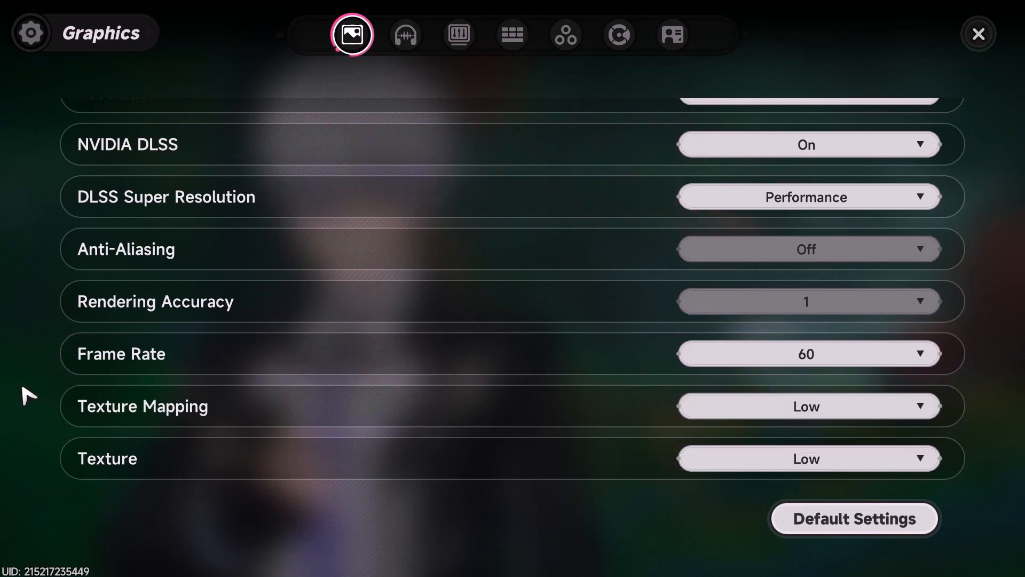
- Examine the quality levels offered for Texture Mapping, Texture and Post-Processing in the Graphics settings
{"action": "scroll", "coordinate": [309, 378], "scroll_direction": "down", "scroll_amount": 3}
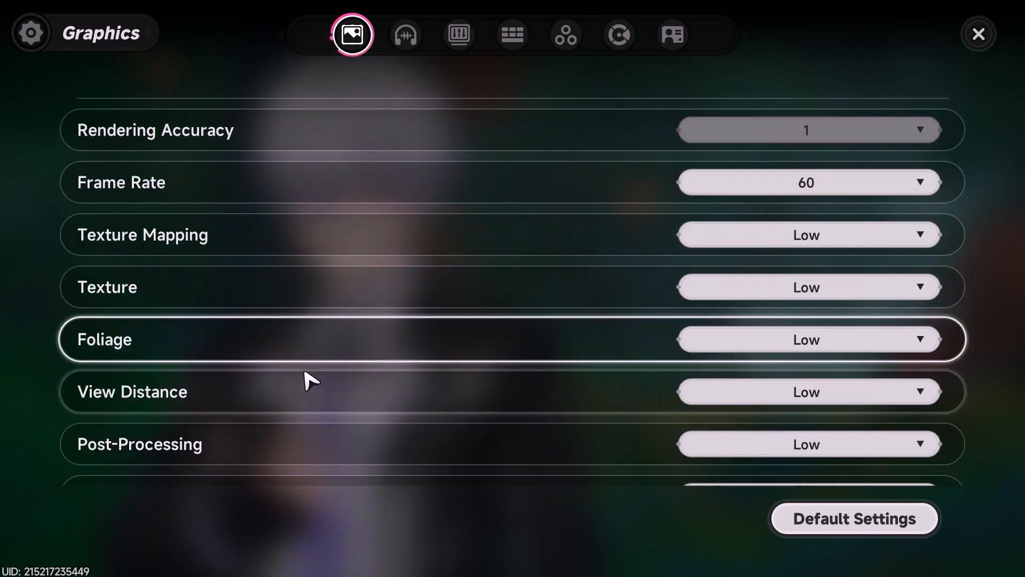
{"action": "scroll", "coordinate": [309, 378], "scroll_direction": "down", "scroll_amount": 1}
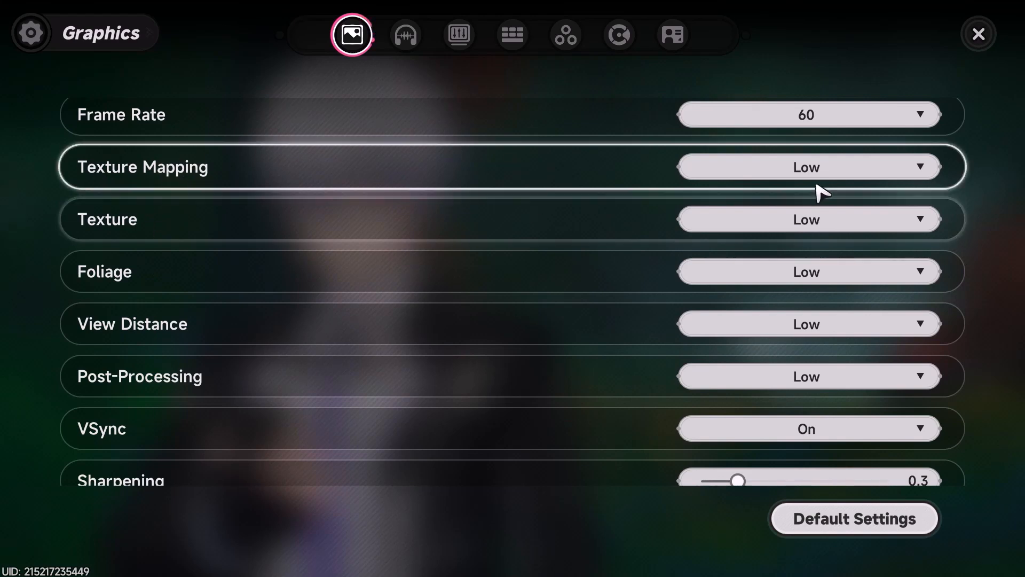
{"action": "left_click", "coordinate": [832, 174]}
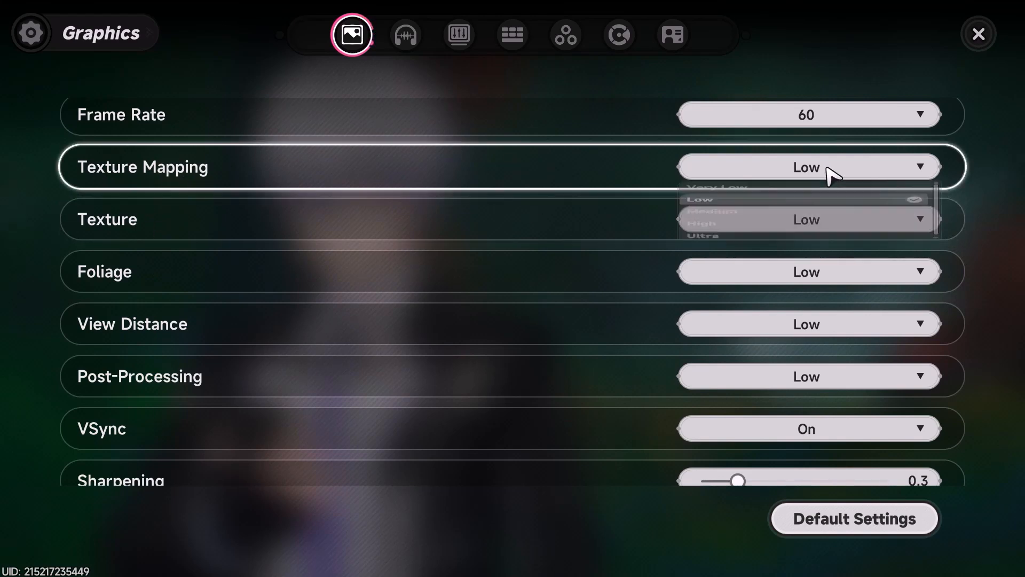
{"action": "left_click", "coordinate": [787, 176]}
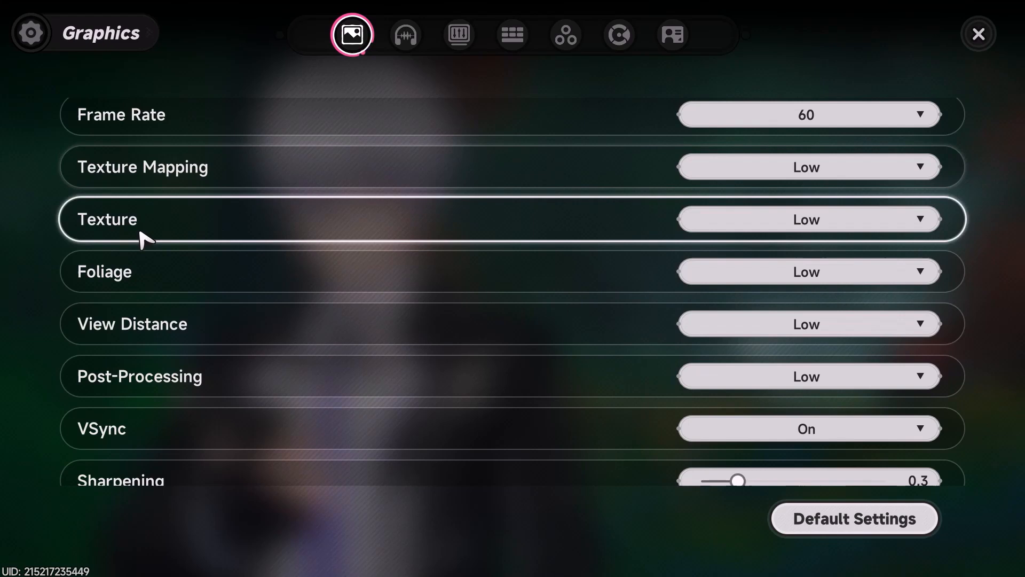
{"action": "left_click", "coordinate": [817, 230]}
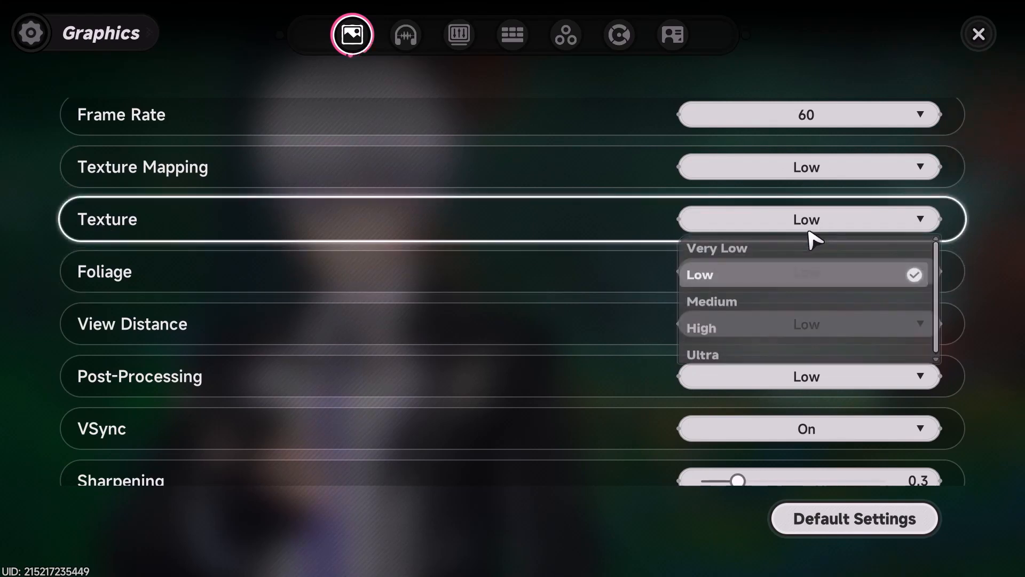
{"action": "left_click", "coordinate": [3, 271]}
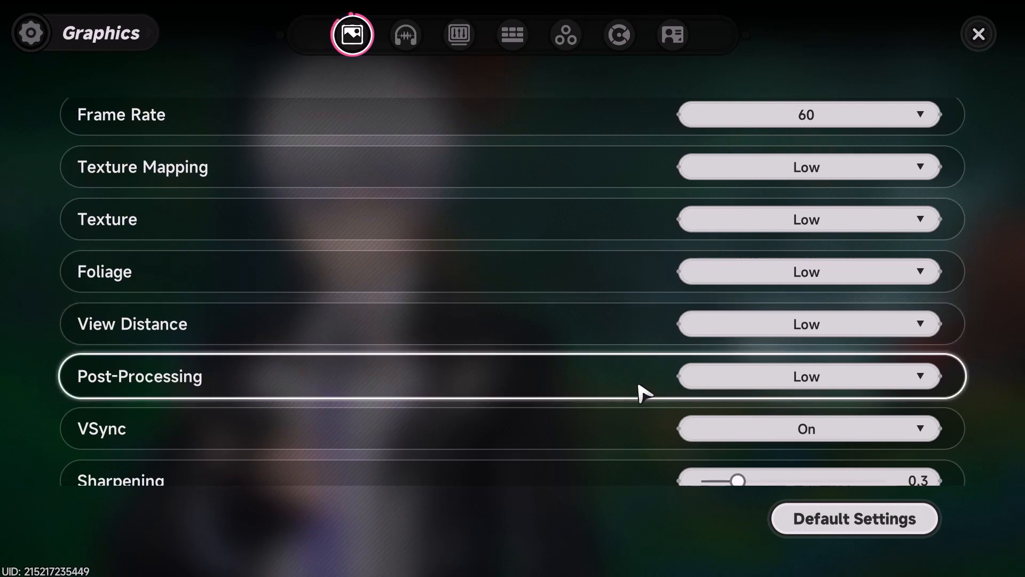
{"action": "left_click", "coordinate": [714, 383]}
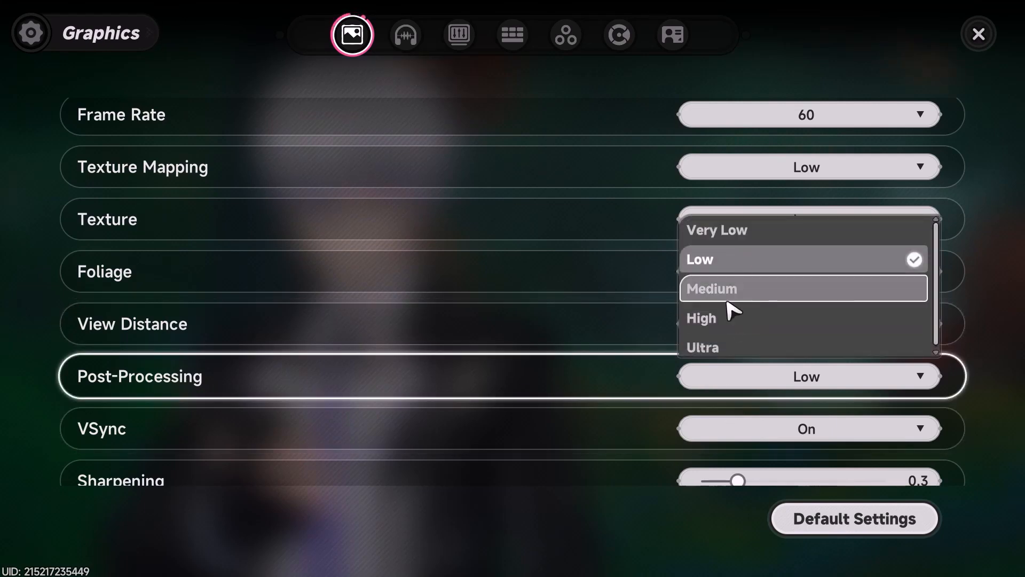
{"action": "scroll", "coordinate": [52, 376], "scroll_direction": "down", "scroll_amount": 1}
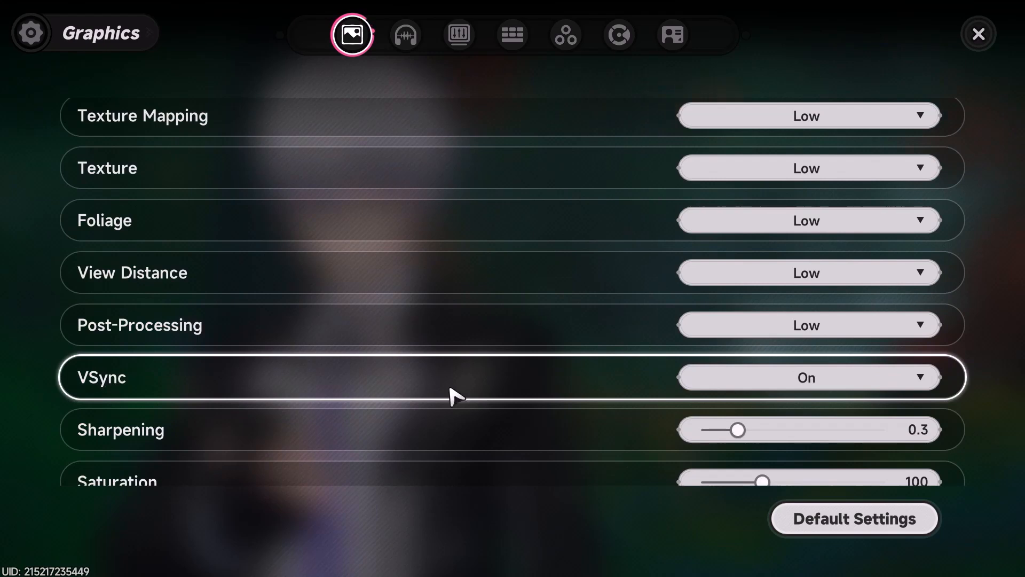
- Set Motion Blur to Off in the game's Graphics settings
{"action": "scroll", "coordinate": [320, 395], "scroll_direction": "down", "scroll_amount": 3}
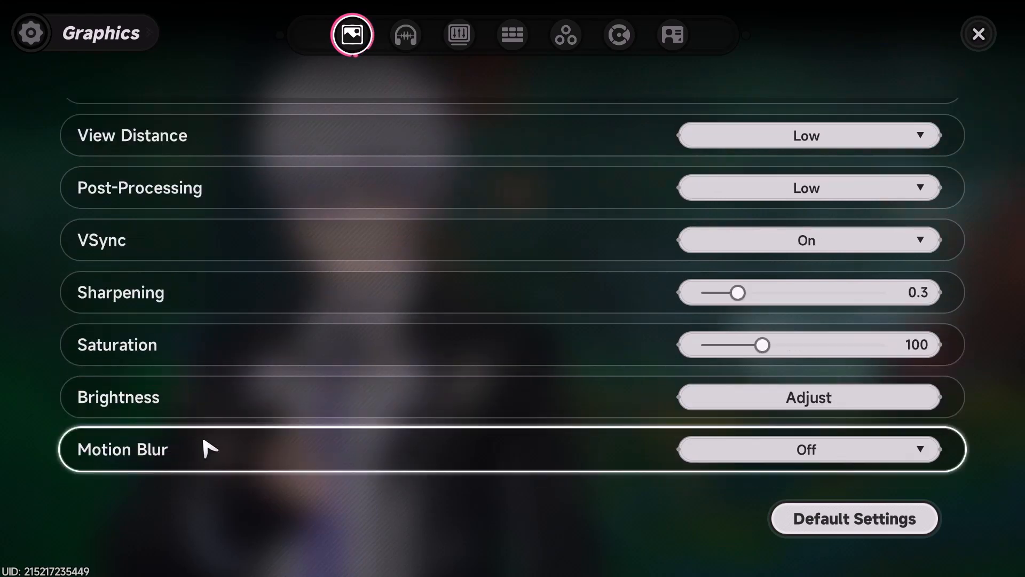
{"action": "left_click", "coordinate": [819, 453]}
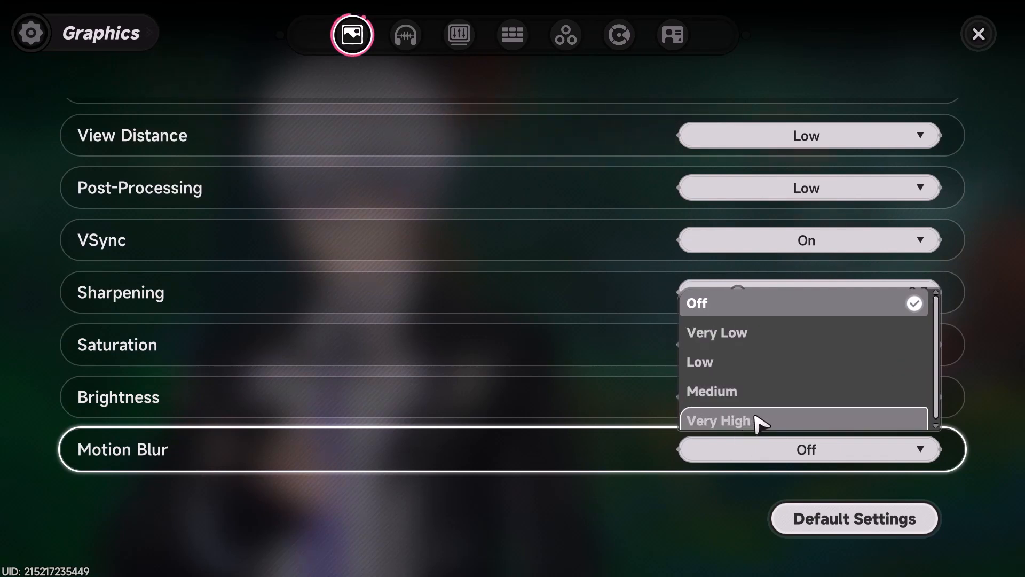
{"action": "left_click", "coordinate": [777, 313]}
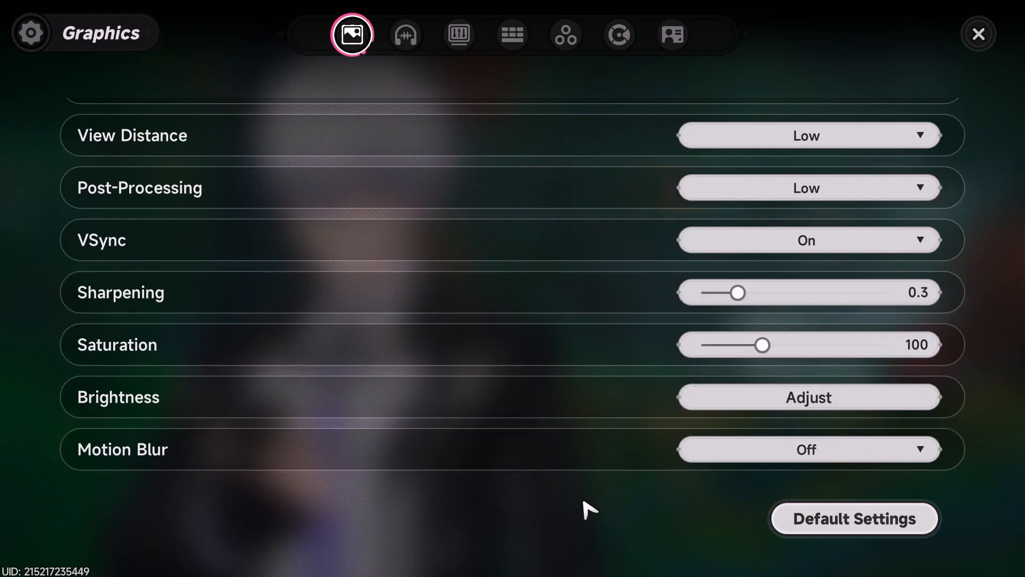
- Switch to Steam to exit the running NTE game, and return to Fix 15 in the Word document
{"action": "key", "text": "alt+Tab"}
{"action": "left_click", "coordinate": [260, 291]}
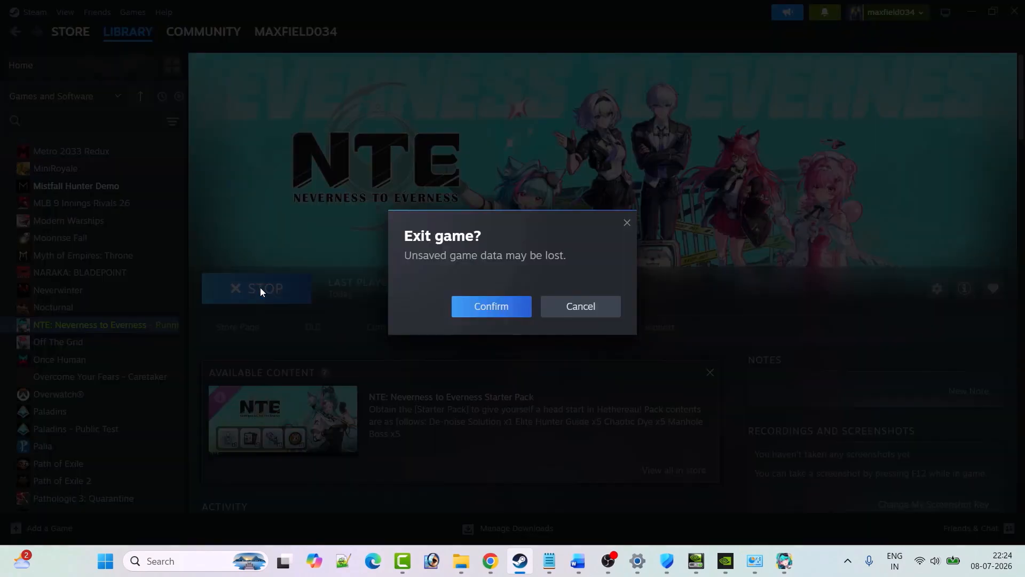
{"action": "left_click", "coordinate": [491, 315]}
{"action": "key", "text": "alt+Tab"}
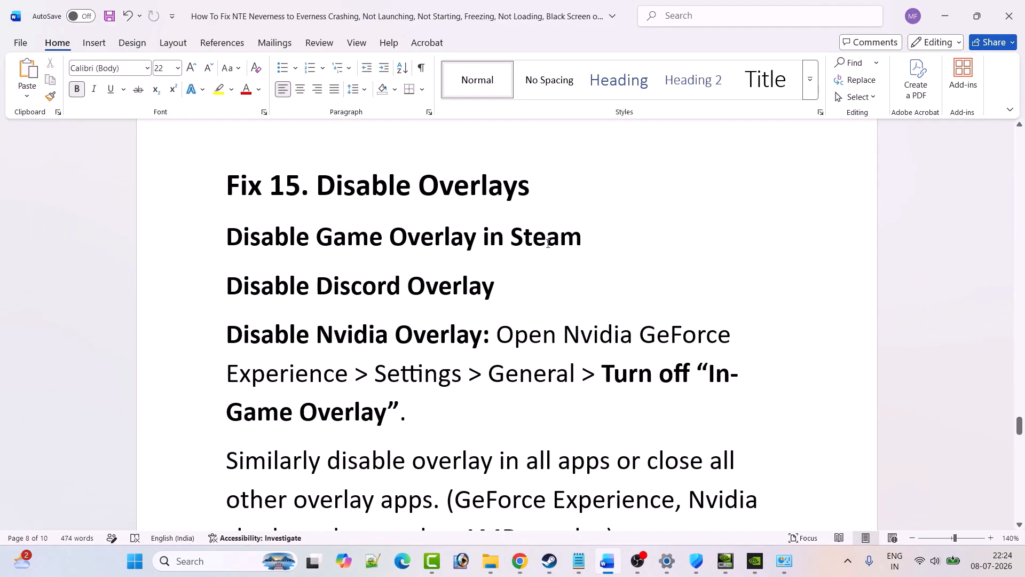
- Turn off the in-game Steam Overlay in the properties of NTE: Neverness to Everness in Steam
{"action": "left_click", "coordinate": [550, 559]}
{"action": "mouse_move", "coordinate": [127, 38]}
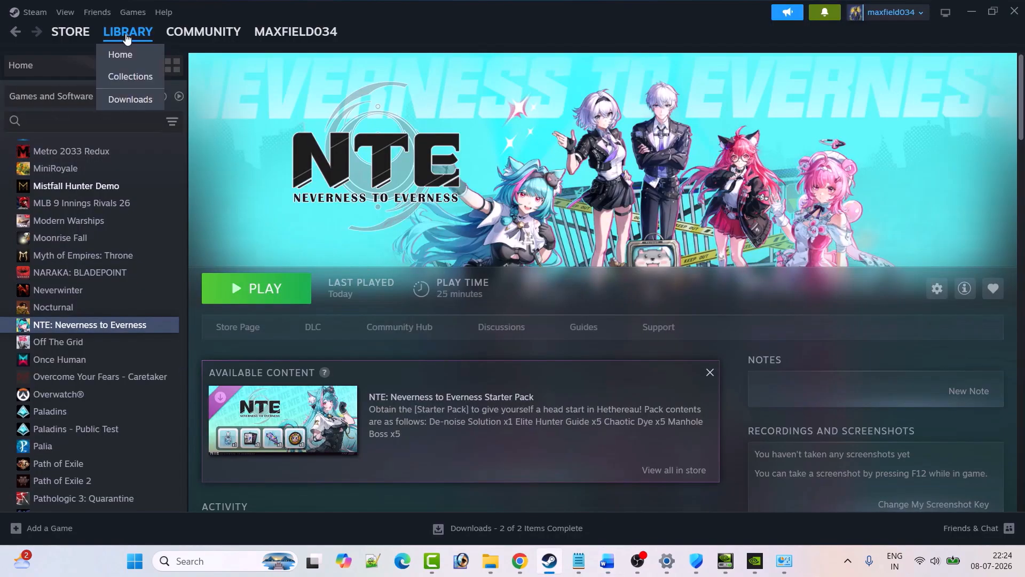
{"action": "right_click", "coordinate": [118, 326]}
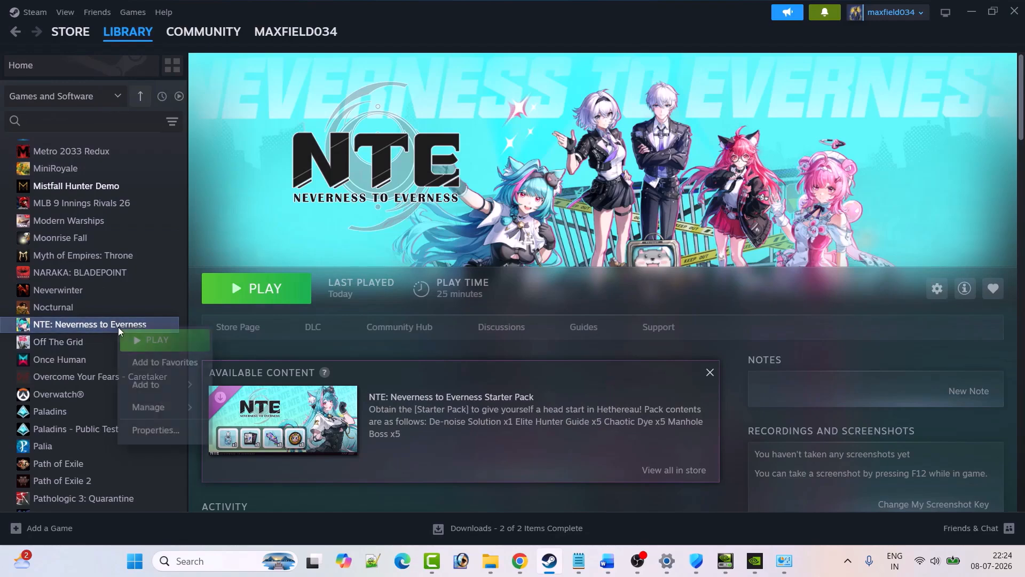
{"action": "left_click", "coordinate": [170, 429]}
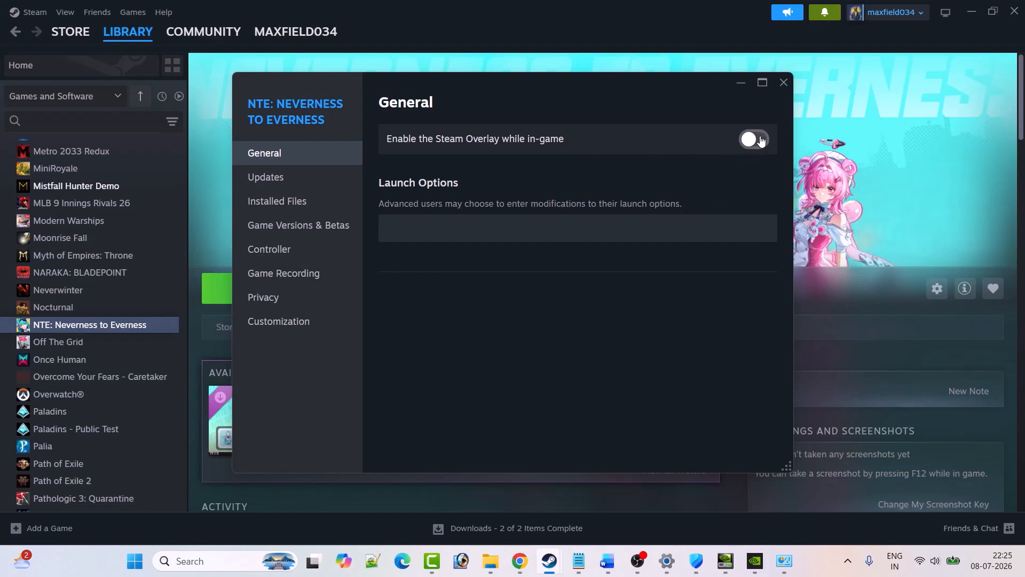
{"action": "left_click", "coordinate": [783, 83]}
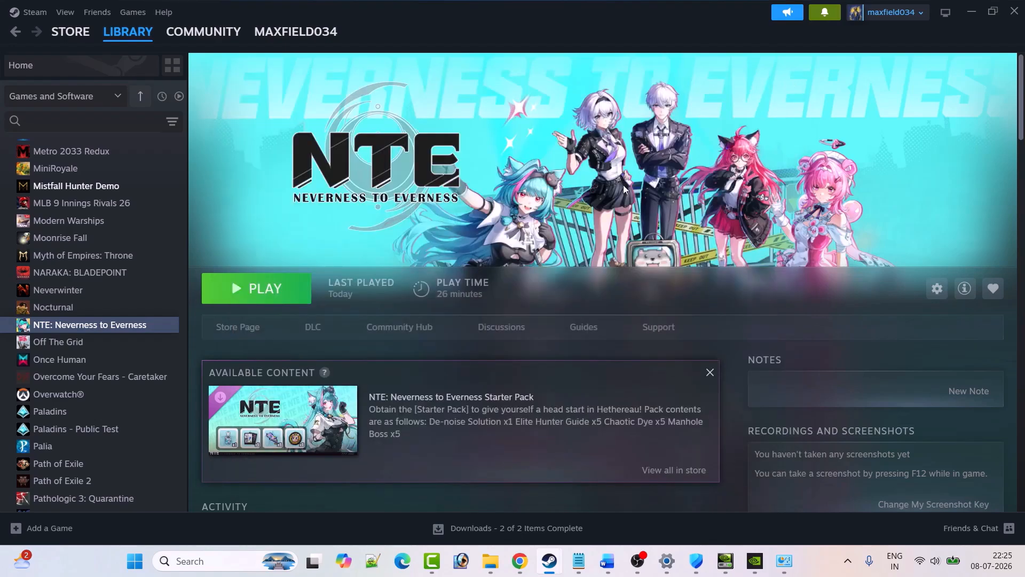
- Switch to the Word document and read Fix 15 on overlays, Fix 16 on conflicting programs and the Fix 17 heading
{"action": "left_click", "coordinate": [607, 561]}
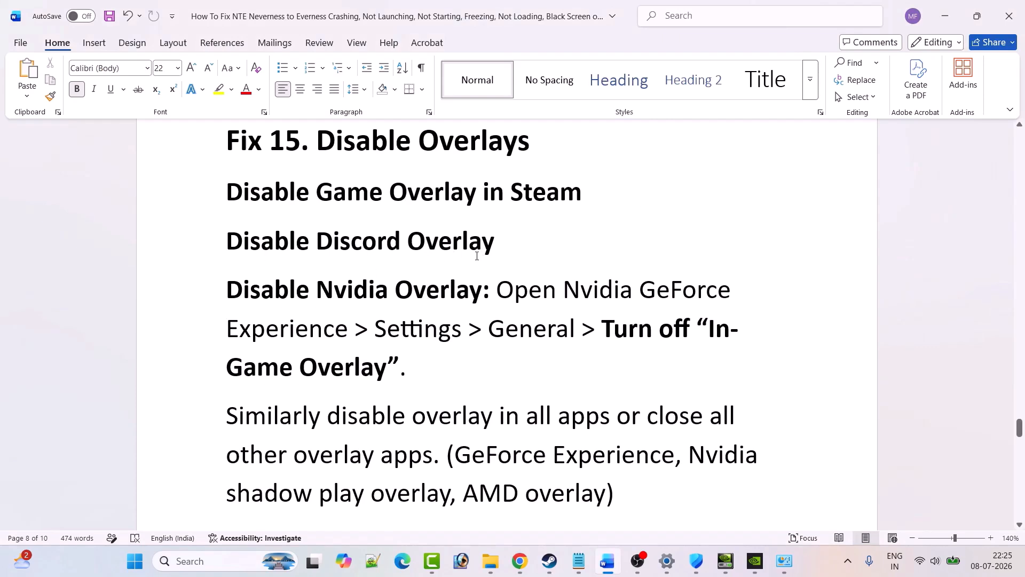
{"action": "scroll", "coordinate": [427, 264], "scroll_direction": "down", "scroll_amount": 3}
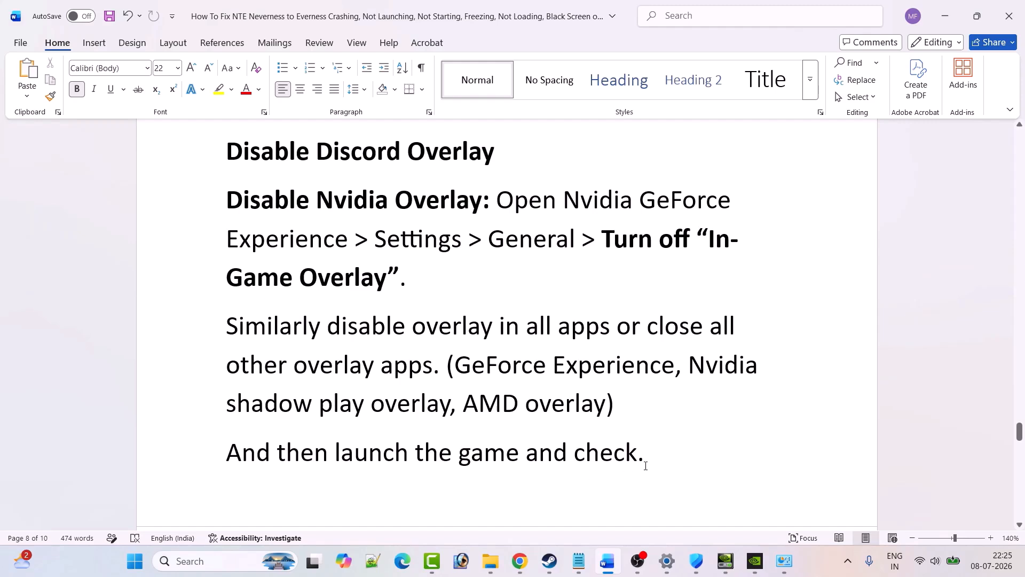
{"action": "scroll", "coordinate": [645, 466], "scroll_direction": "down", "scroll_amount": 8}
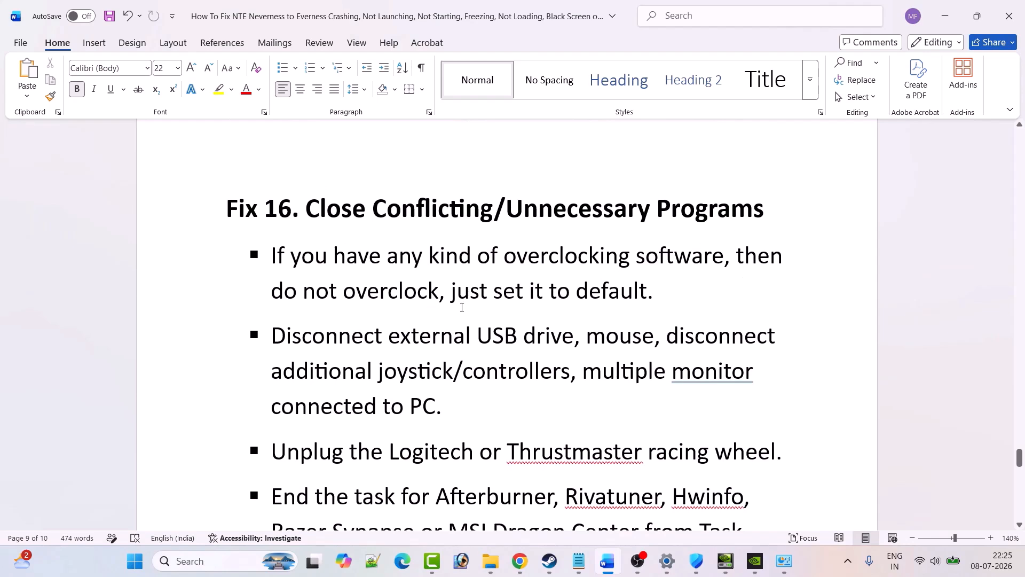
{"action": "scroll", "coordinate": [567, 293], "scroll_direction": "down", "scroll_amount": 2}
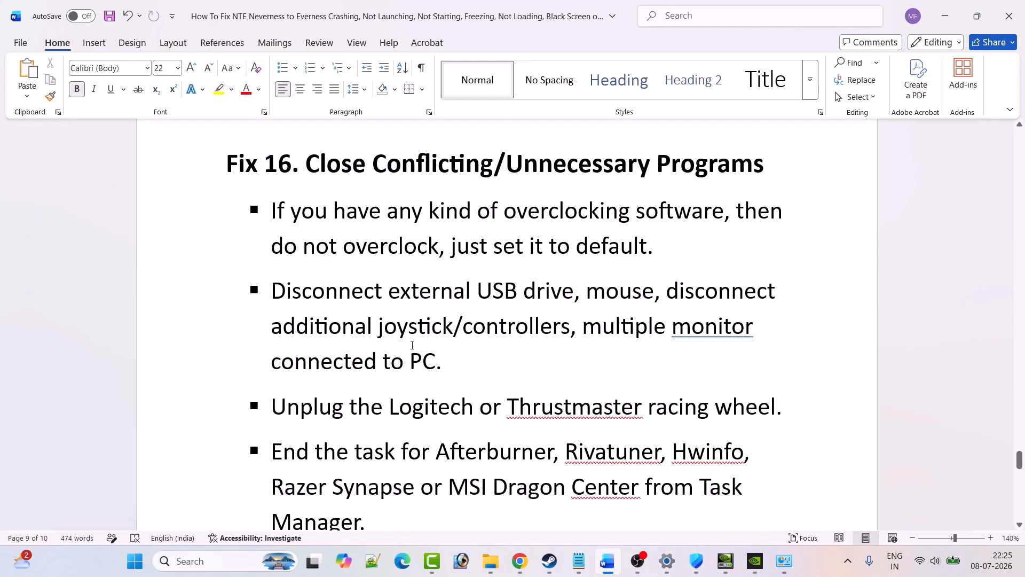
{"action": "scroll", "coordinate": [411, 345], "scroll_direction": "down", "scroll_amount": 3}
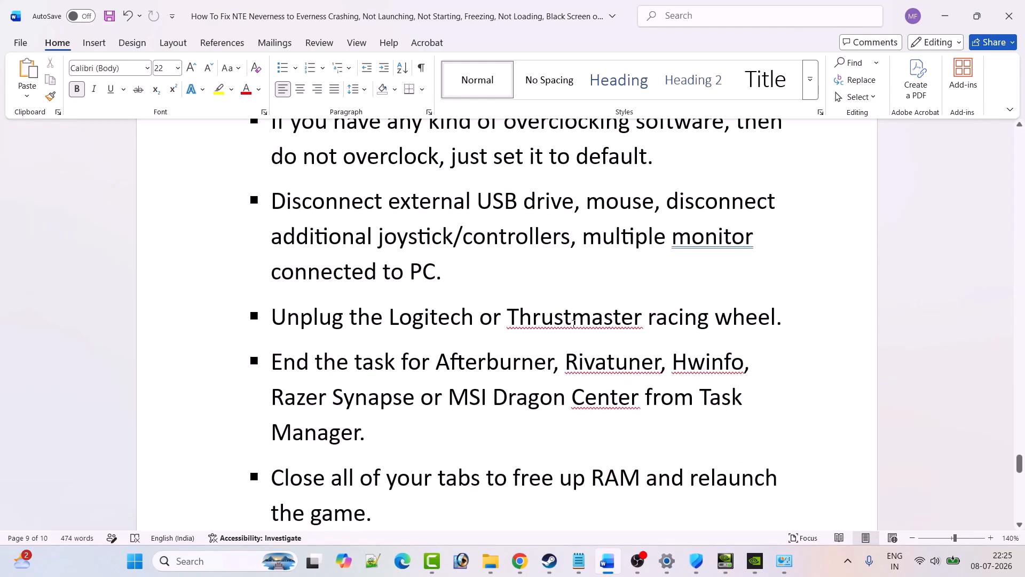
{"action": "scroll", "coordinate": [785, 332], "scroll_direction": "down", "scroll_amount": 2}
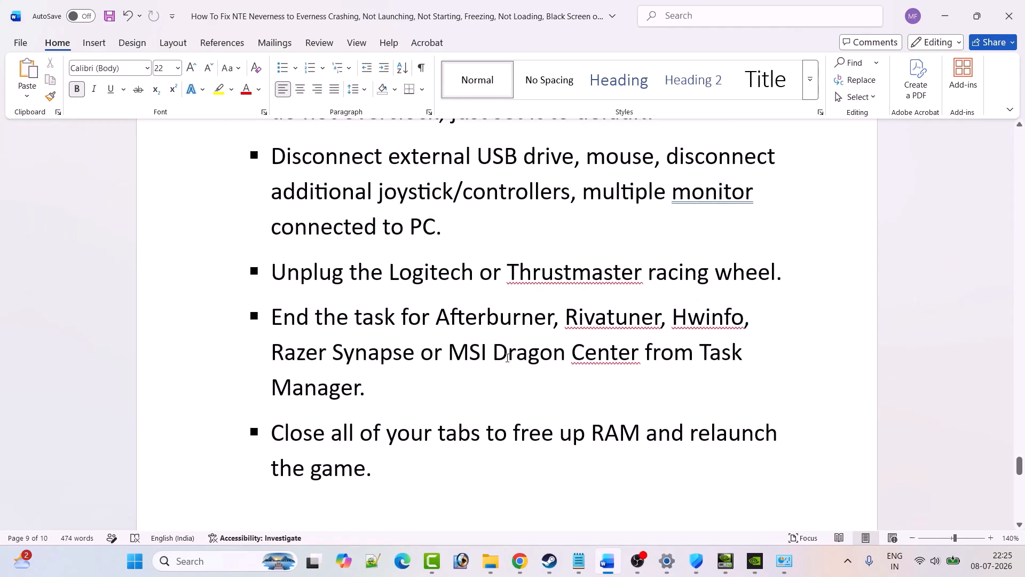
{"action": "scroll", "coordinate": [463, 368], "scroll_direction": "down", "scroll_amount": 4}
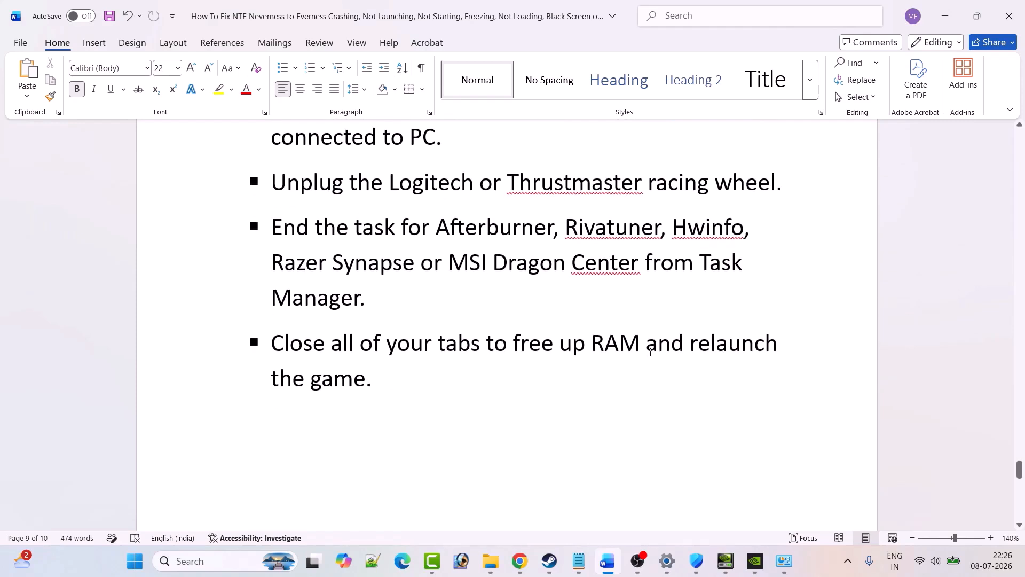
{"action": "scroll", "coordinate": [515, 368], "scroll_direction": "down", "scroll_amount": 10}
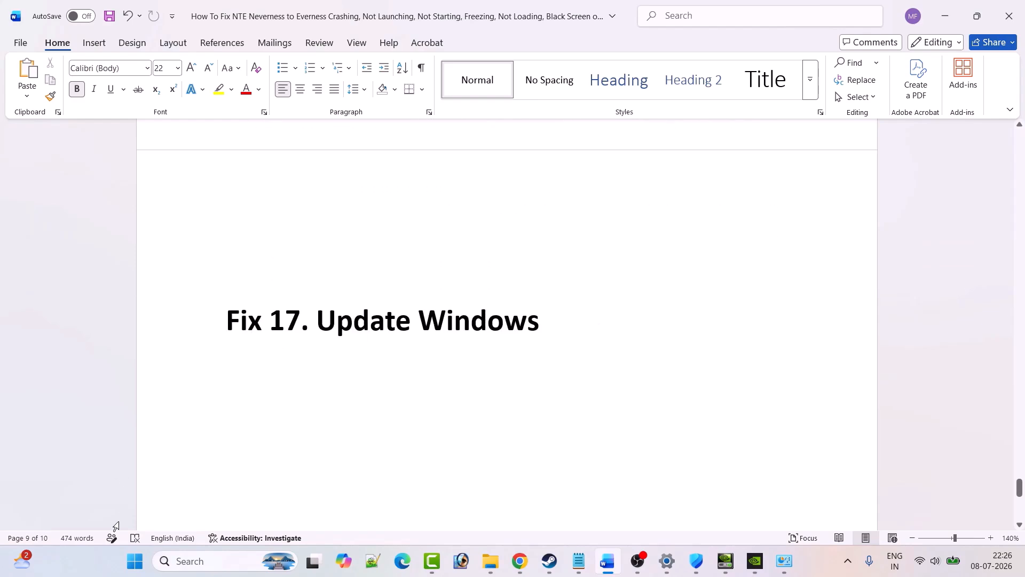
- Open Windows Update in the Windows Settings and check for updates
{"action": "left_click", "coordinate": [135, 561]}
{"action": "left_click", "coordinate": [349, 231]}
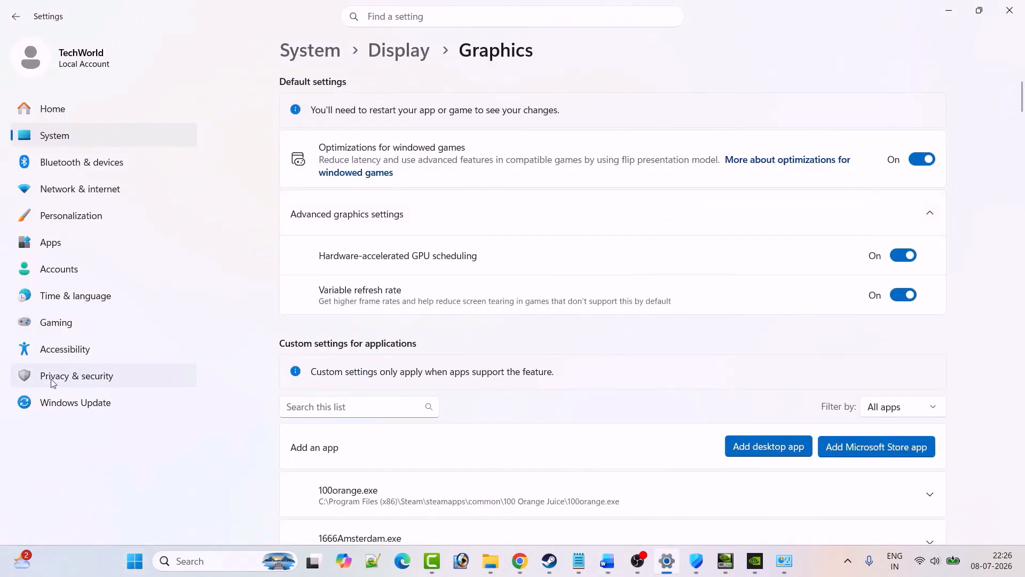
{"action": "left_click", "coordinate": [94, 405]}
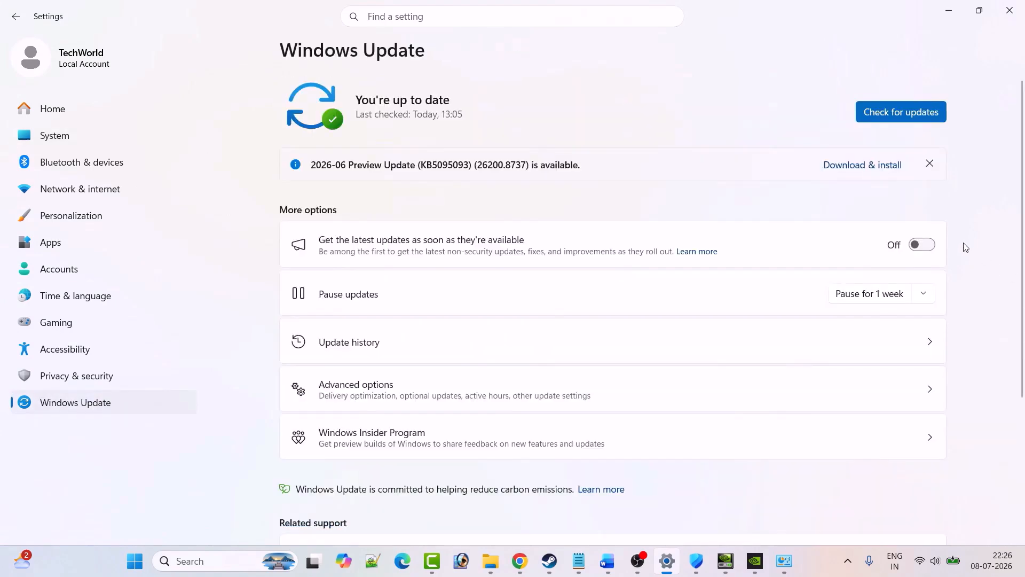
{"action": "left_click", "coordinate": [900, 118]}
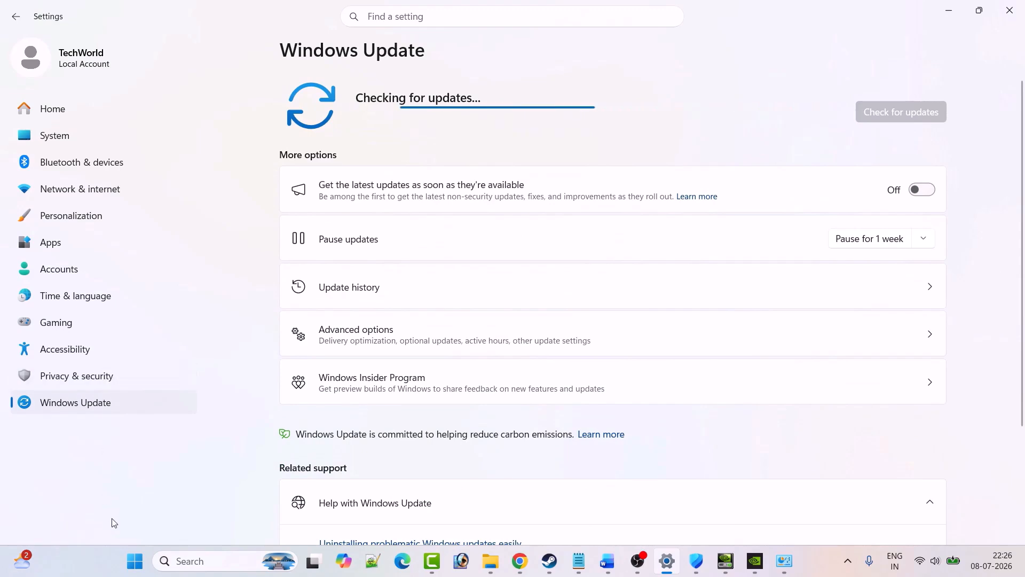
- View the Restart option among the Windows power choices, and switch to NTE's library page in Steam
{"action": "left_click", "coordinate": [134, 561]}
{"action": "left_click", "coordinate": [678, 516]}
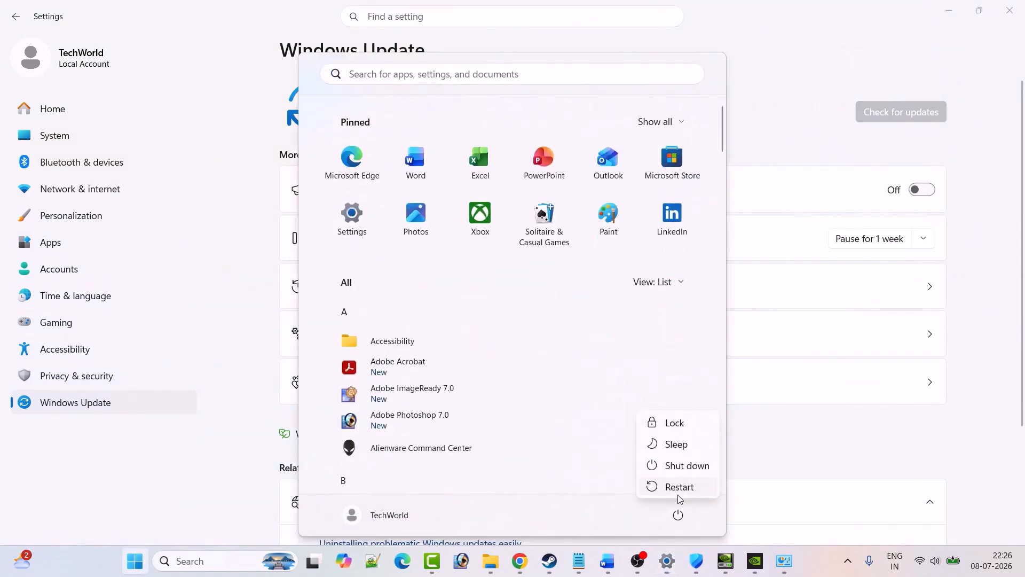
{"action": "left_click", "coordinate": [865, 442]}
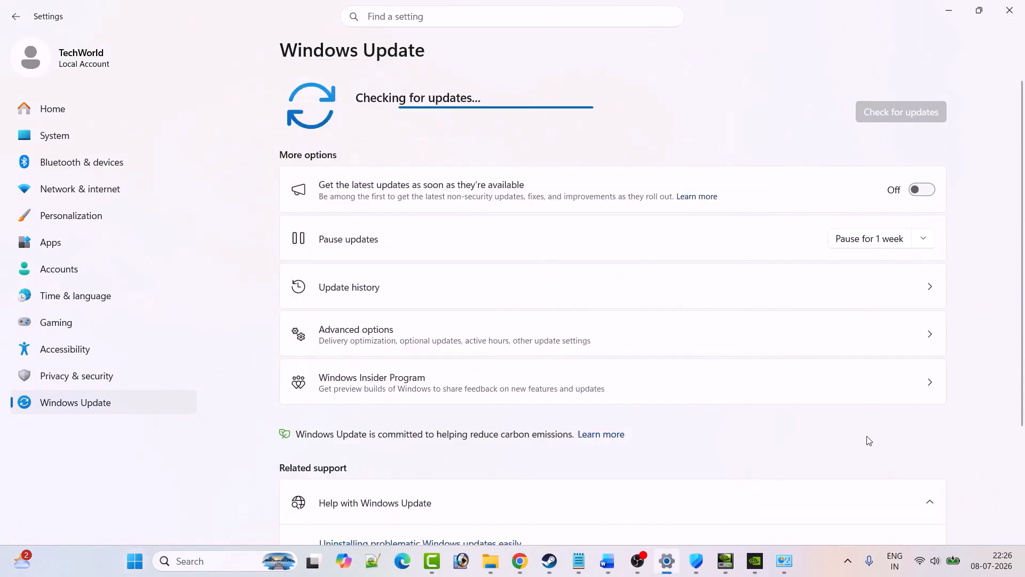
{"action": "left_click", "coordinate": [558, 572]}
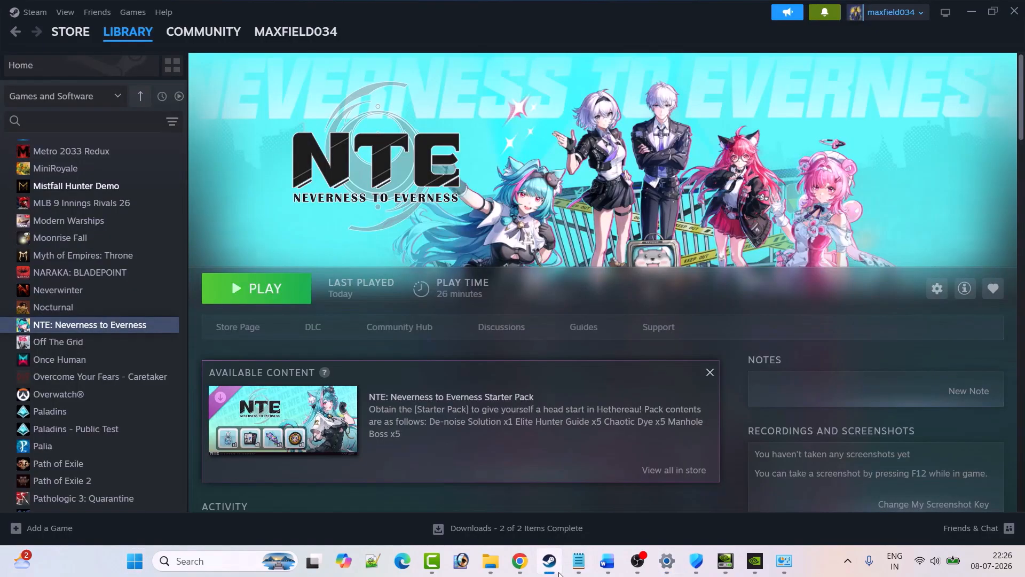